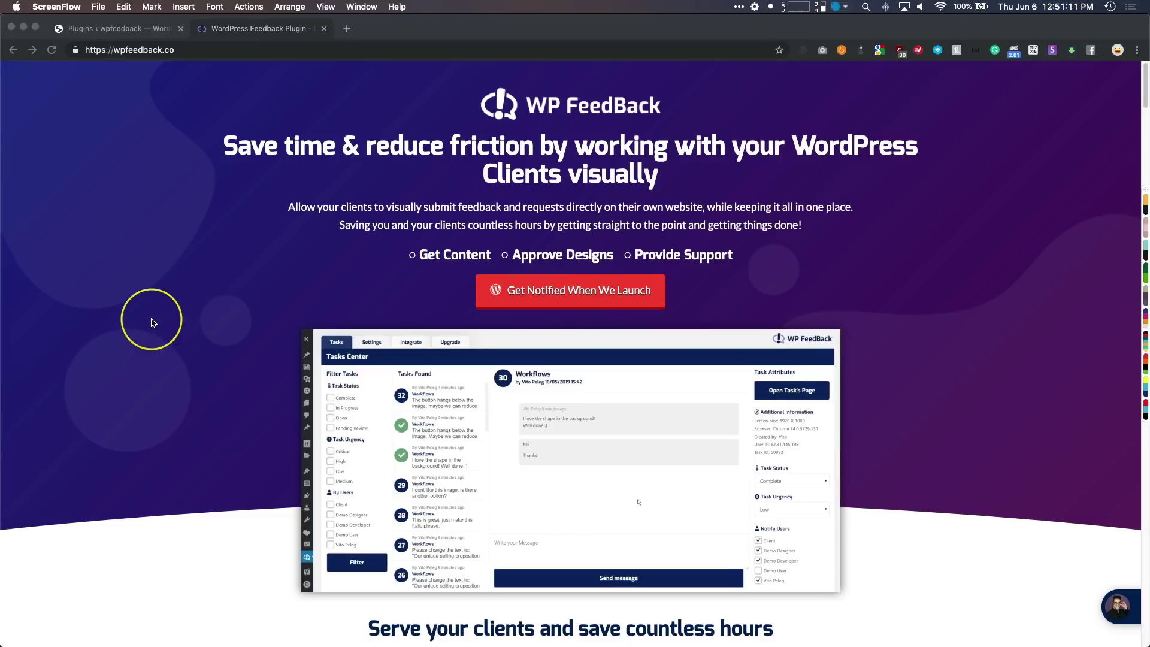
Look through the WP FeedBack homepage, from the intro and feature list to the launch sign-up form
click(151, 313)
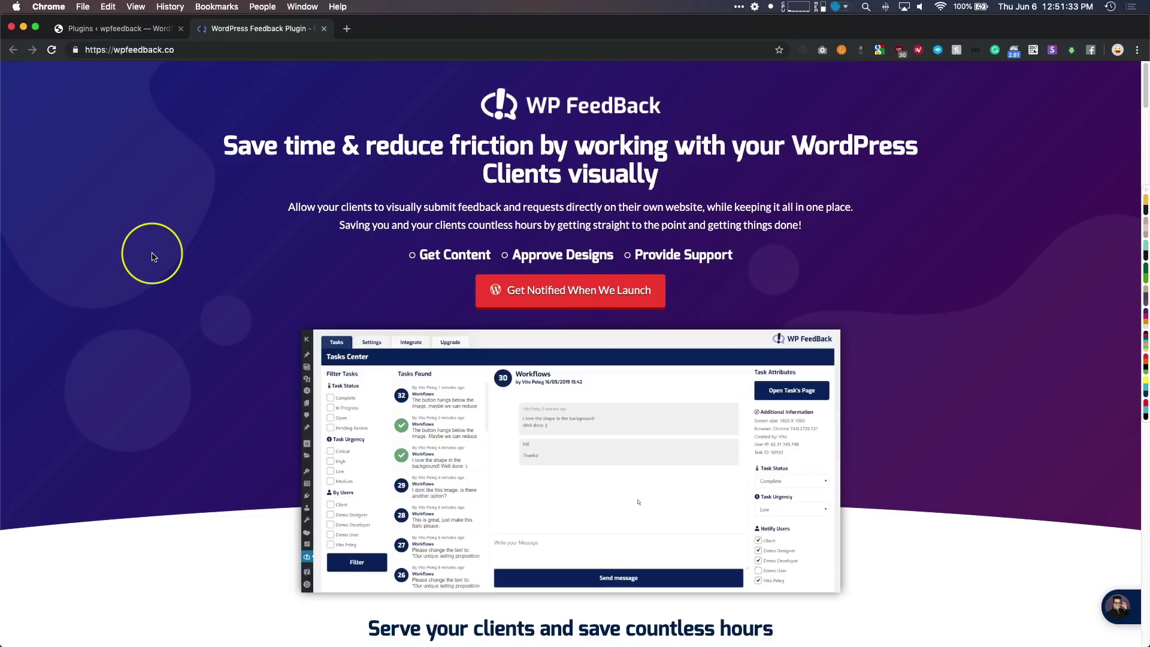
scroll(153, 256, down, 7)
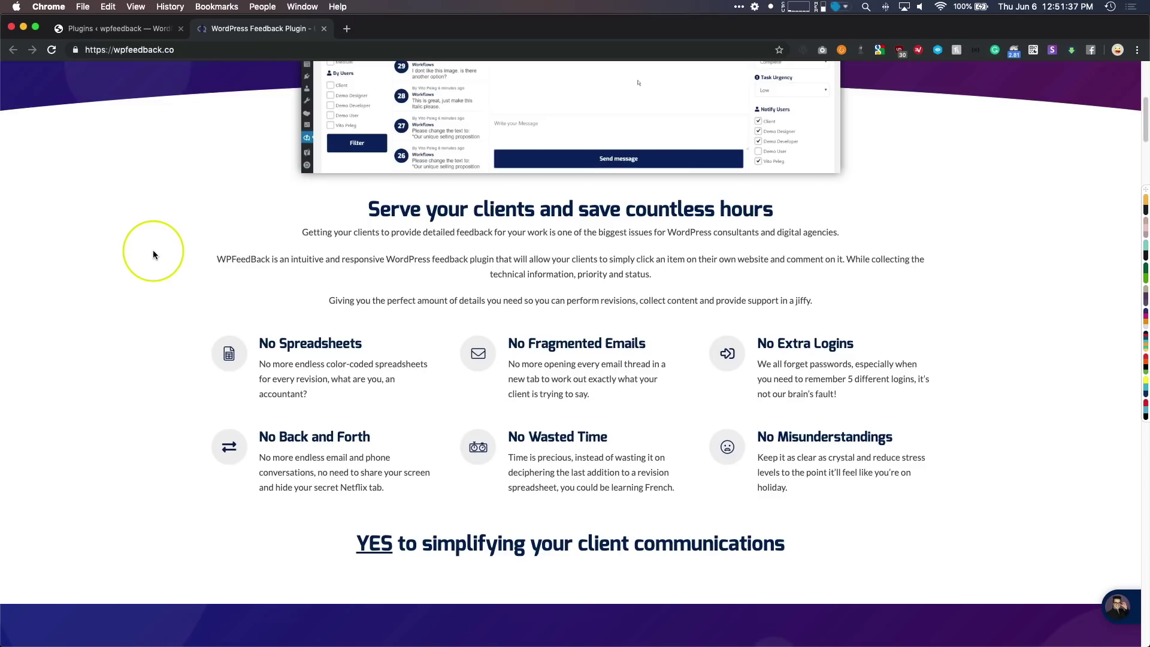
scroll(153, 256, down, 1)
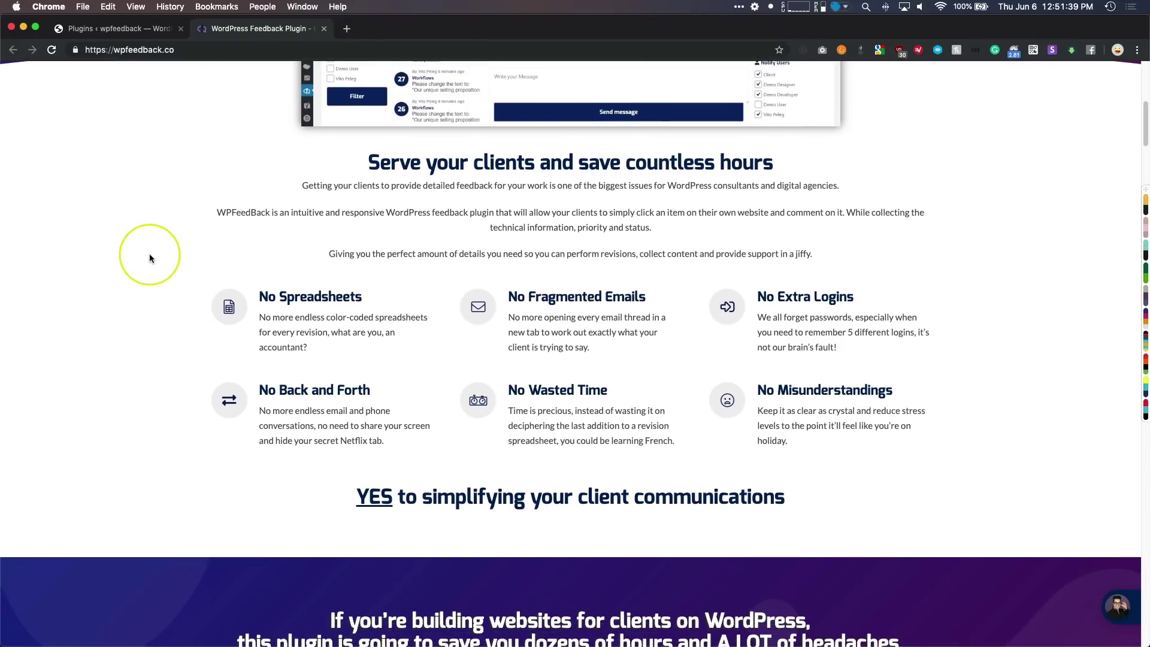
scroll(141, 261, down, 4)
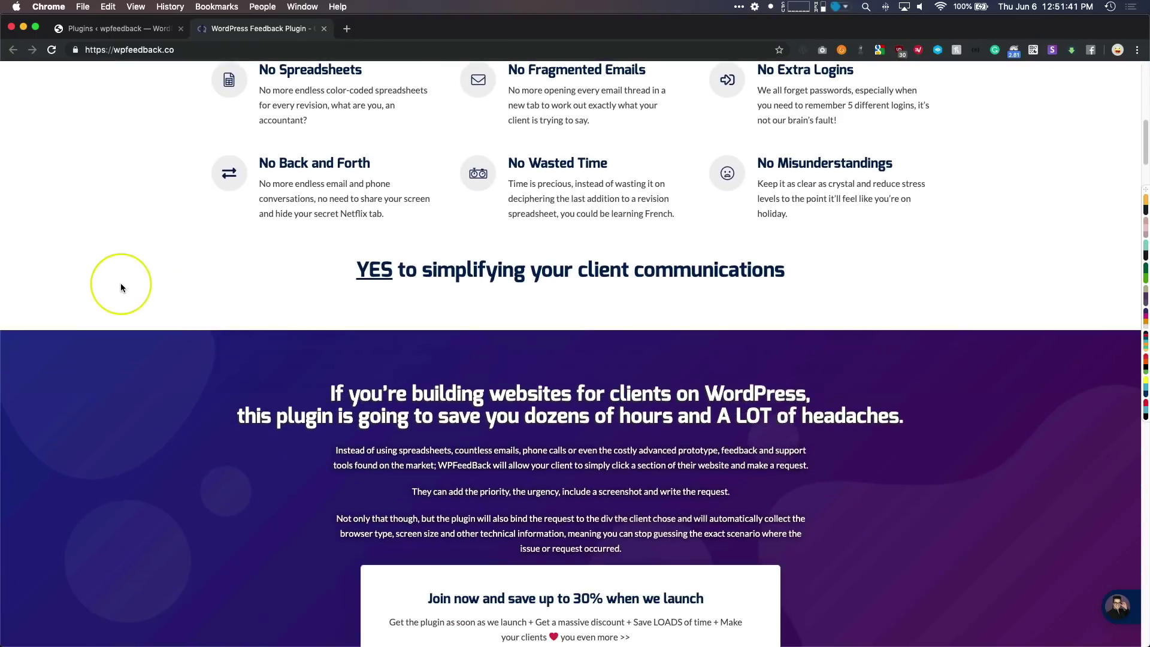
scroll(118, 288, up, 3)
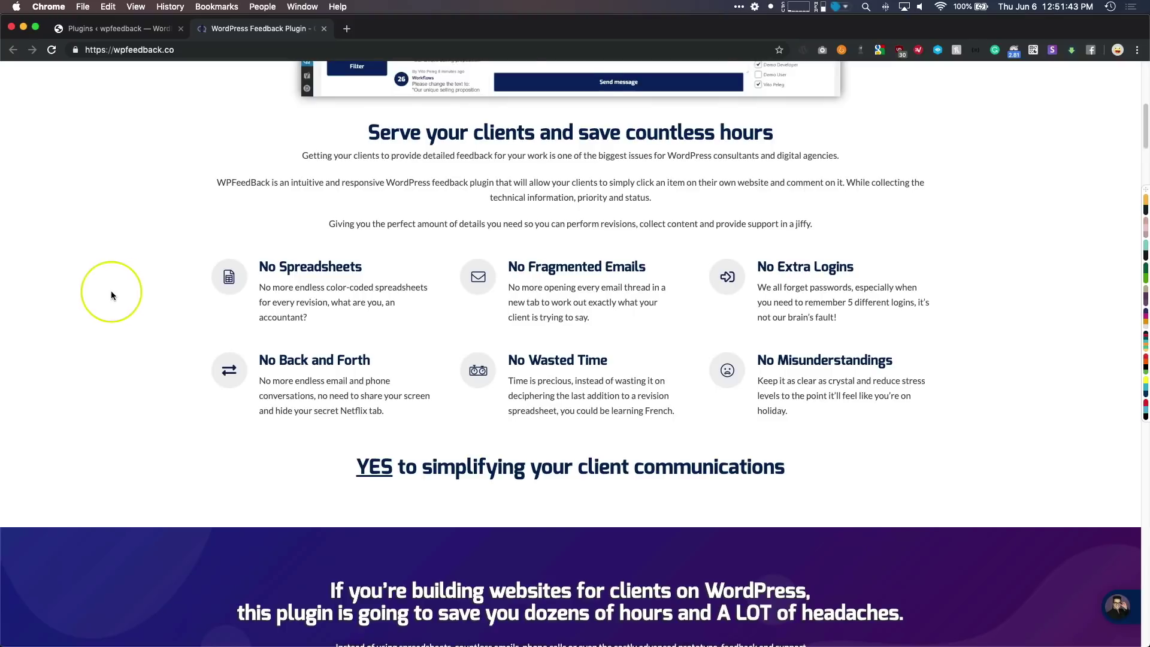
scroll(111, 294, up, 8)
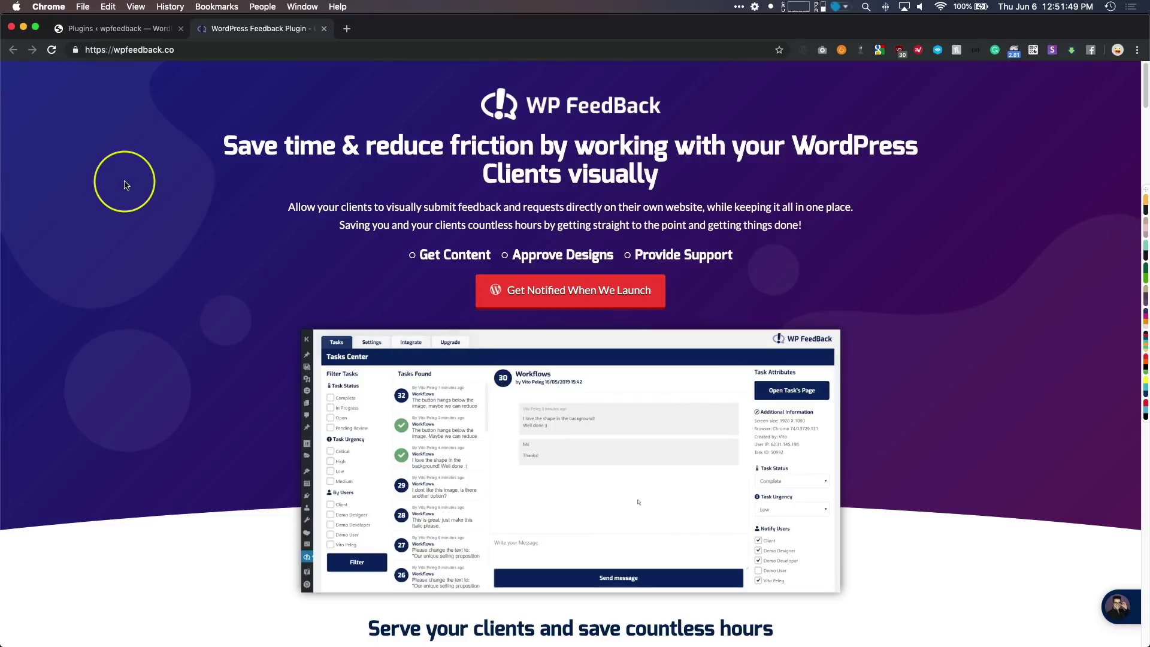
scroll(124, 189, down, 10)
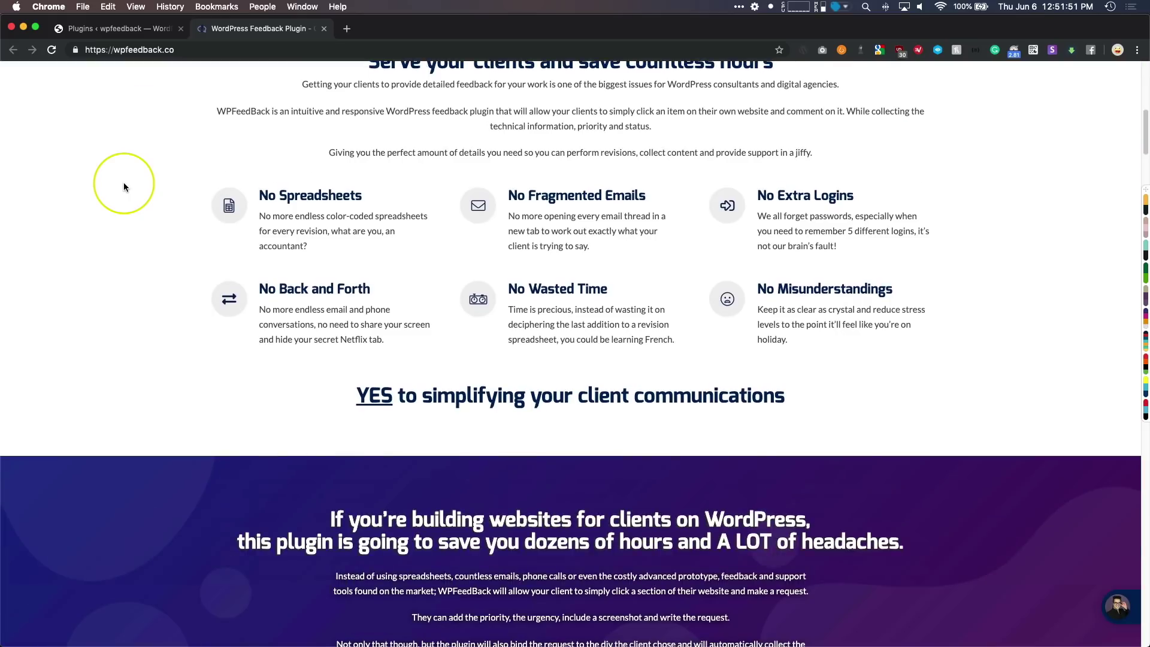
scroll(123, 186, down, 6)
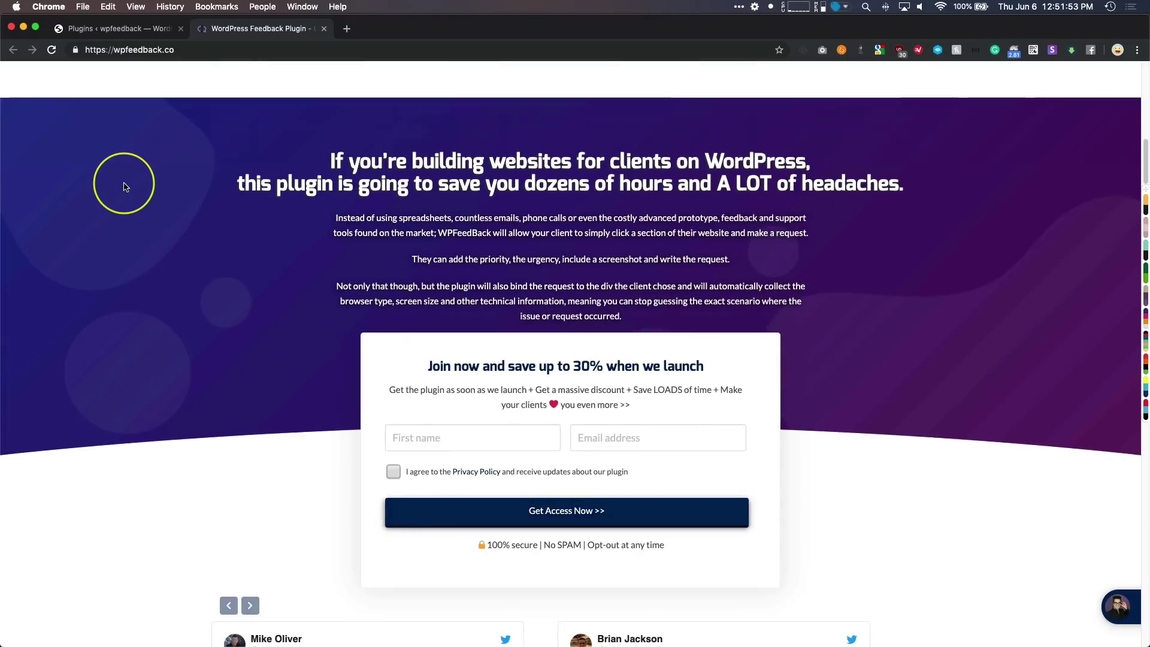
scroll(117, 161, up, 8)
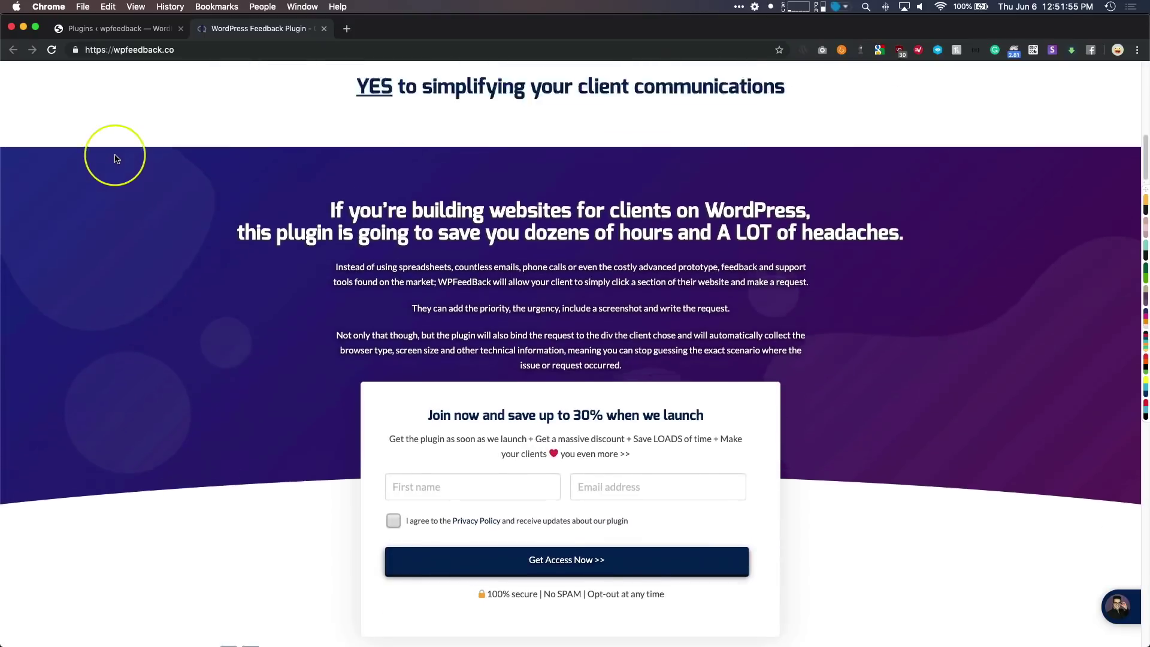
scroll(115, 158, up, 6)
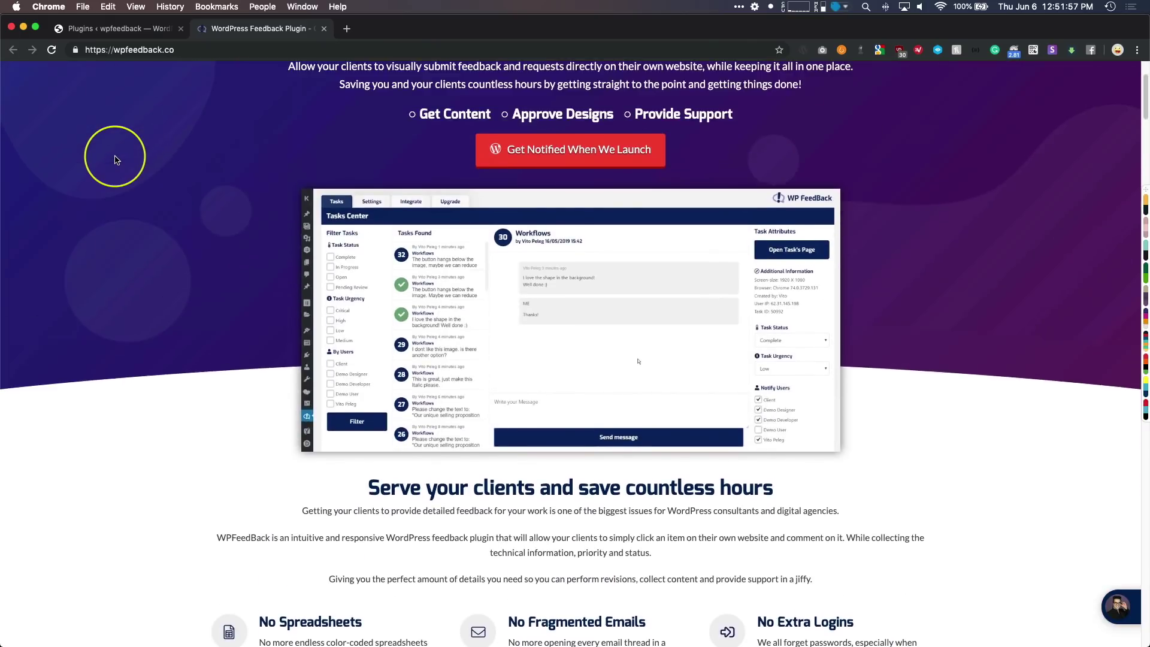
scroll(117, 168, up, 1)
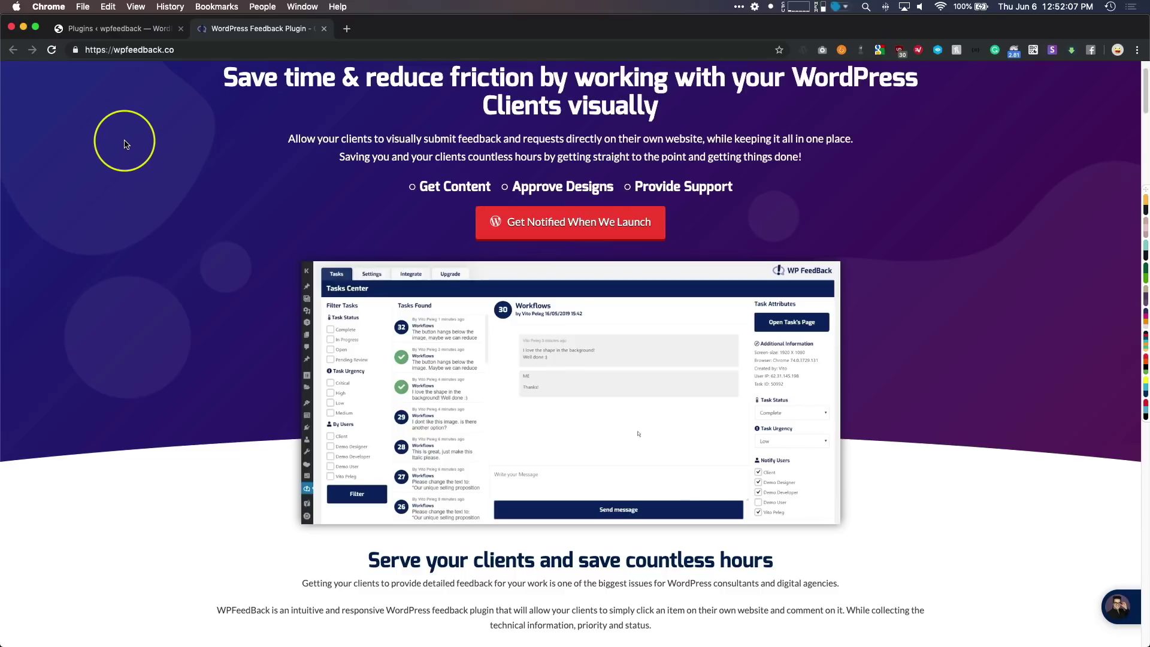
Upload, install and activate the plugin wpfeedback_1.0.4.1-beta.zip on the wpfeedback WordPress site
click(127, 31)
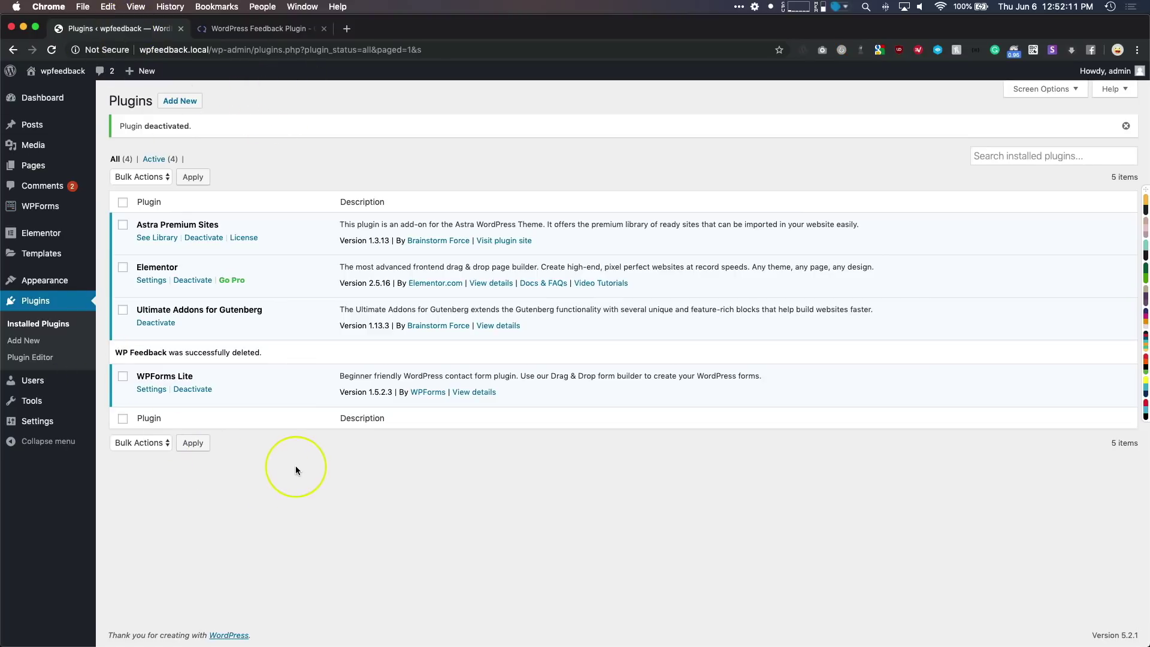
click(180, 100)
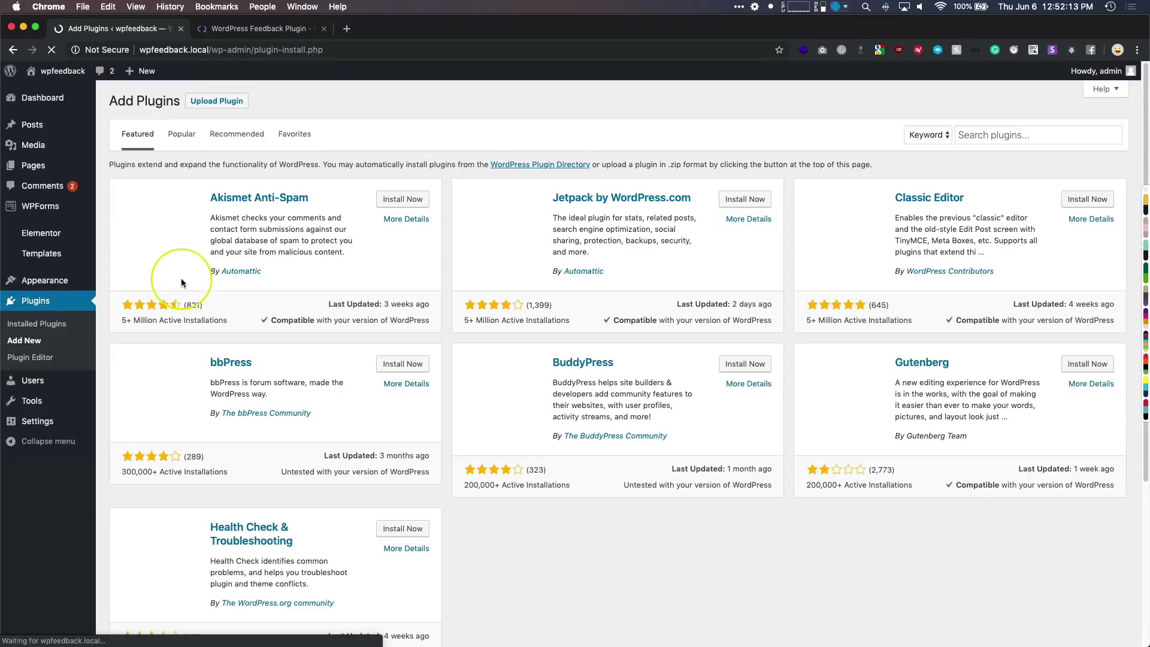
click(240, 103)
drag(84, 359, 527, 209)
click(530, 225)
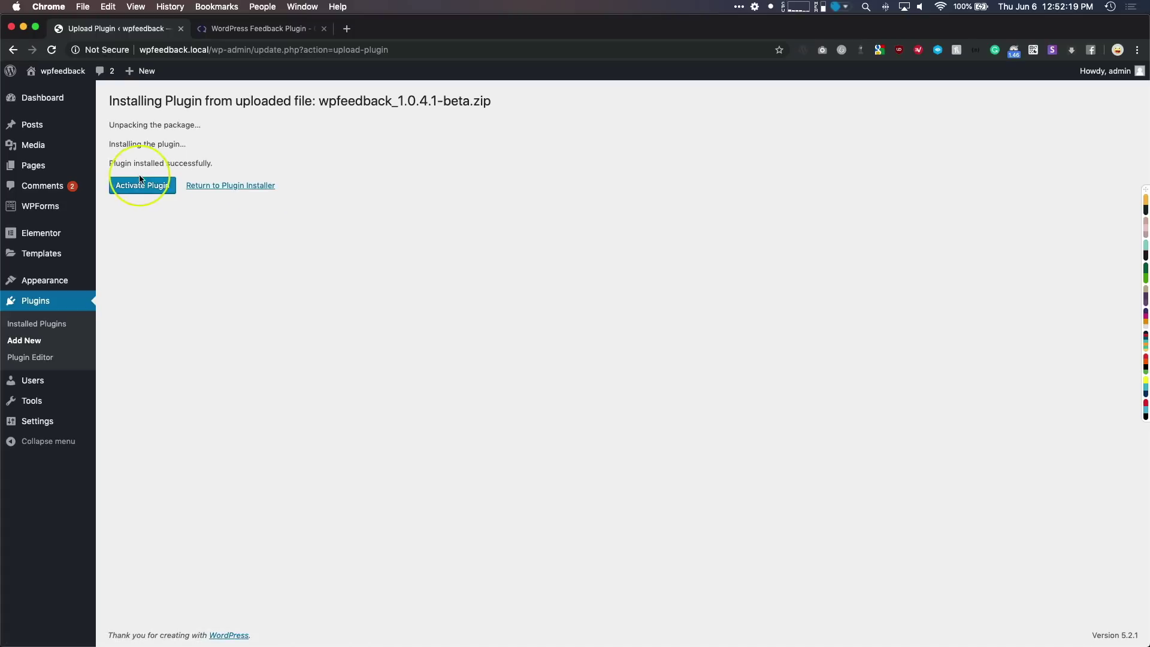
click(139, 186)
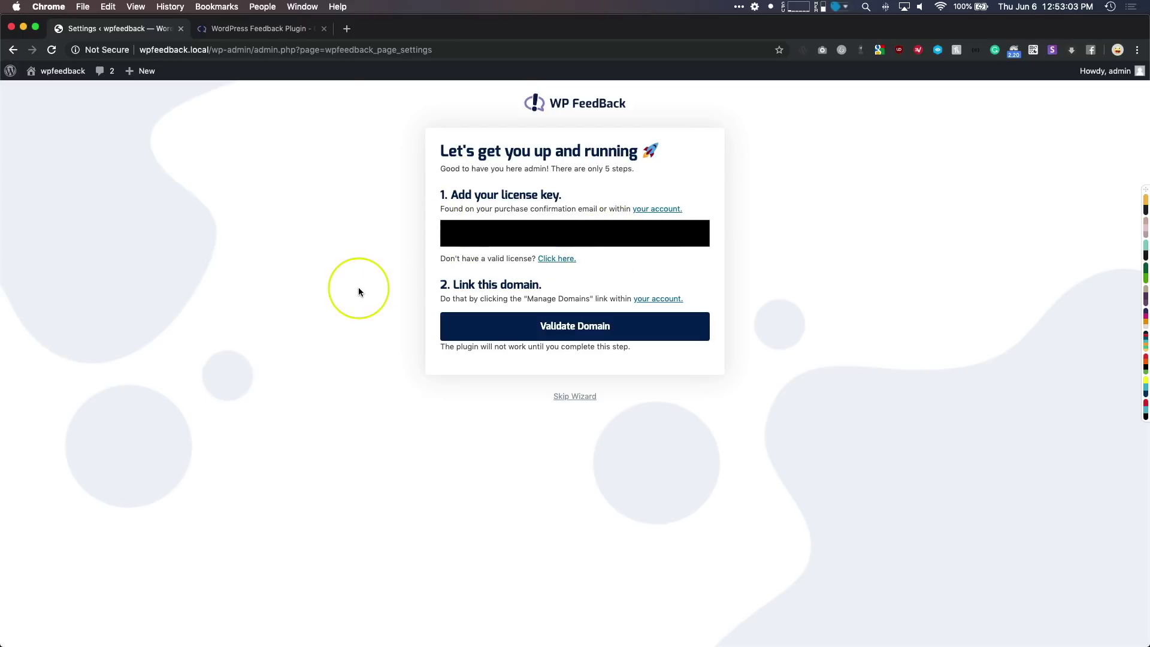
Validate the domain in the setup wizard and allow guests to create tickets without logging in
click(539, 323)
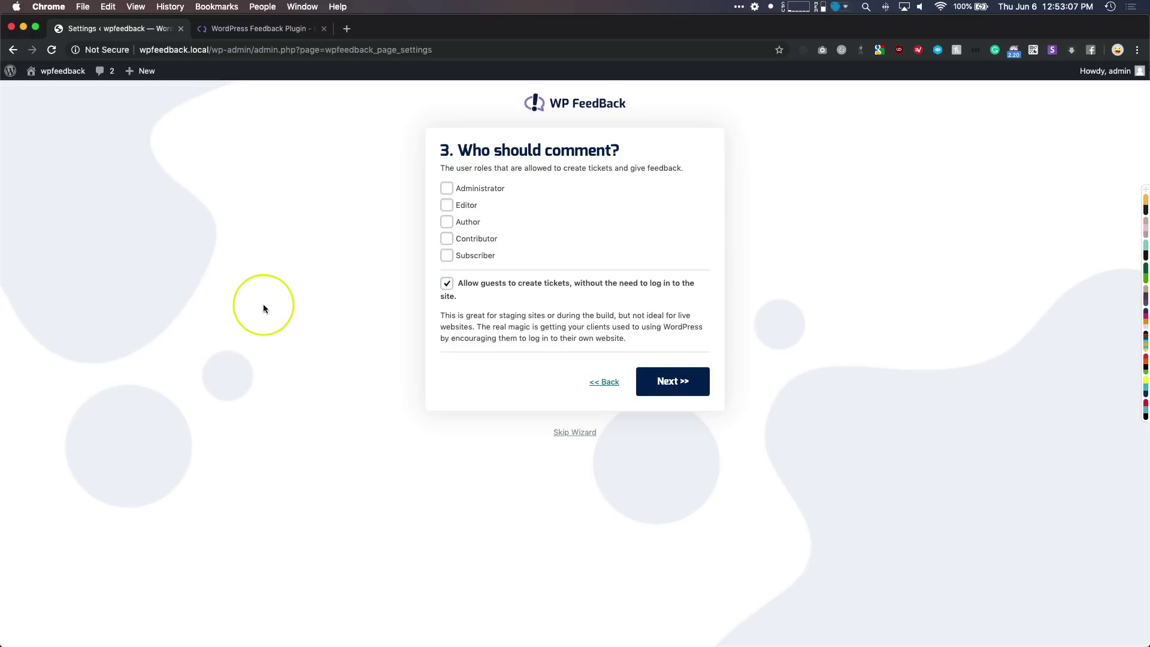
click(444, 285)
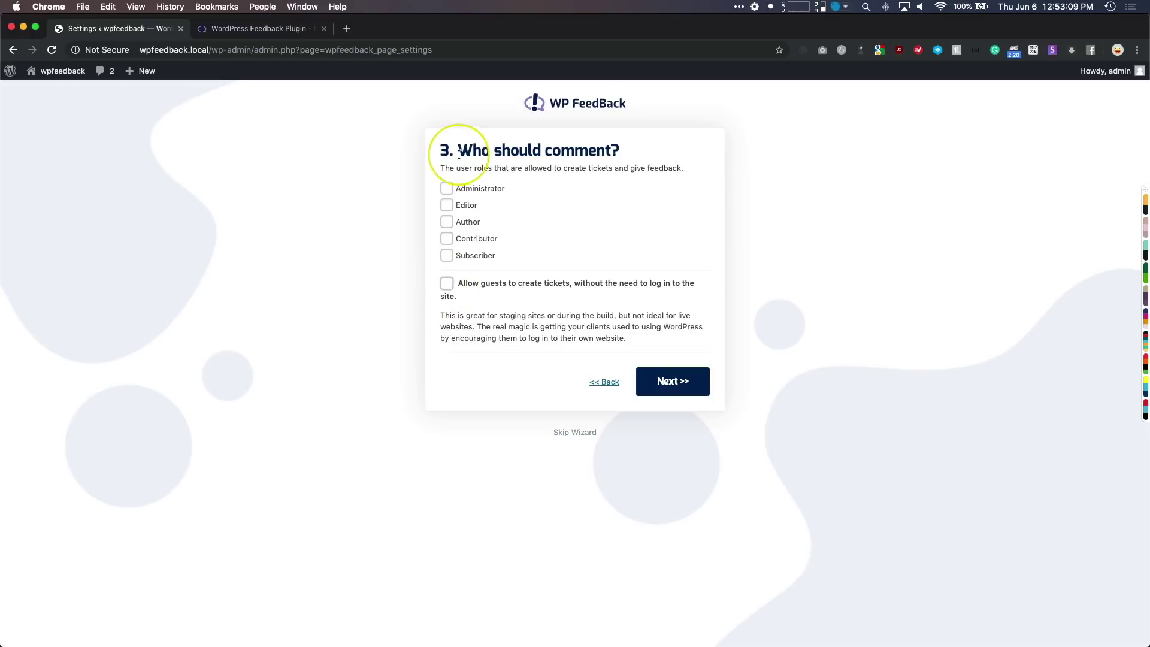
drag(458, 150, 635, 152)
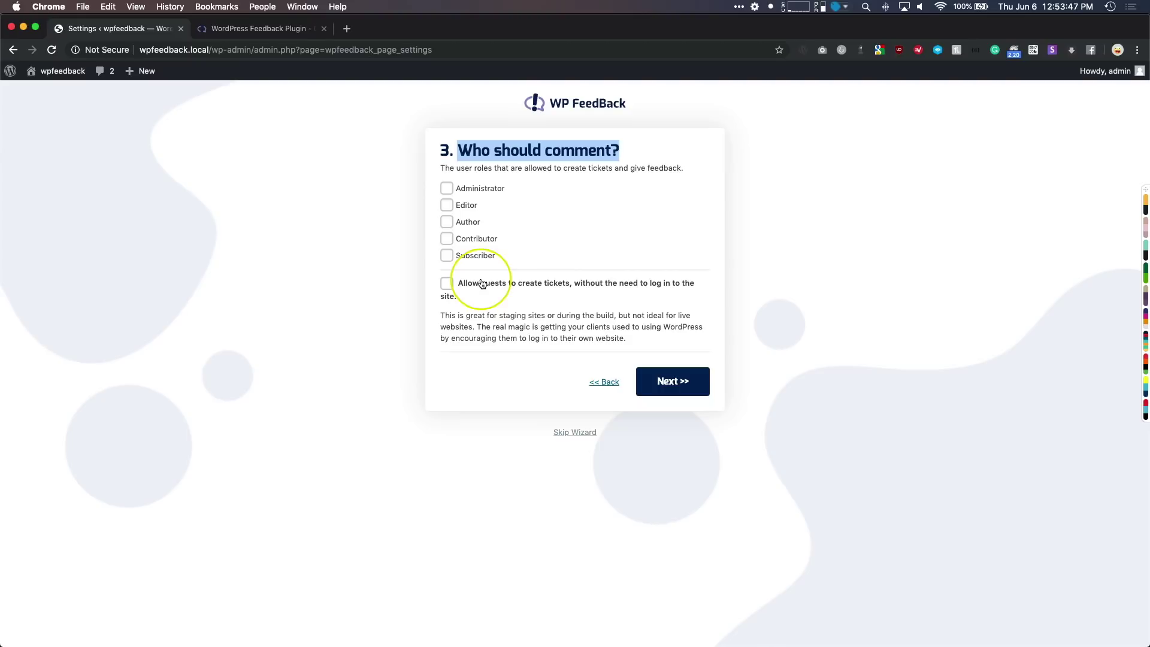
click(364, 279)
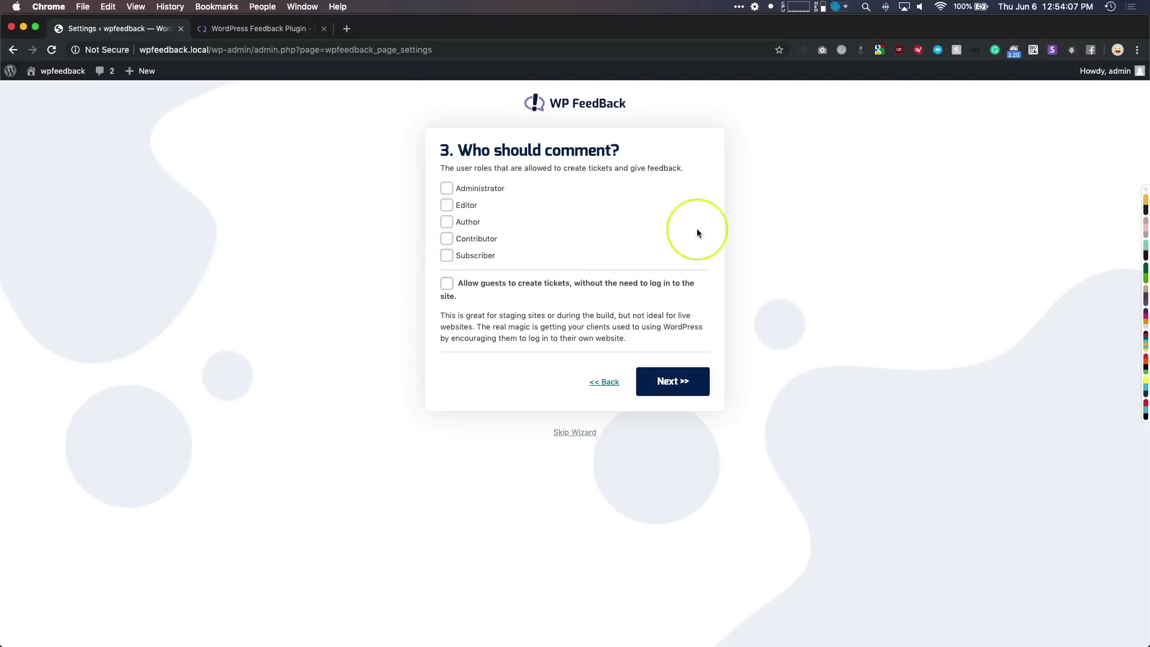
click(447, 283)
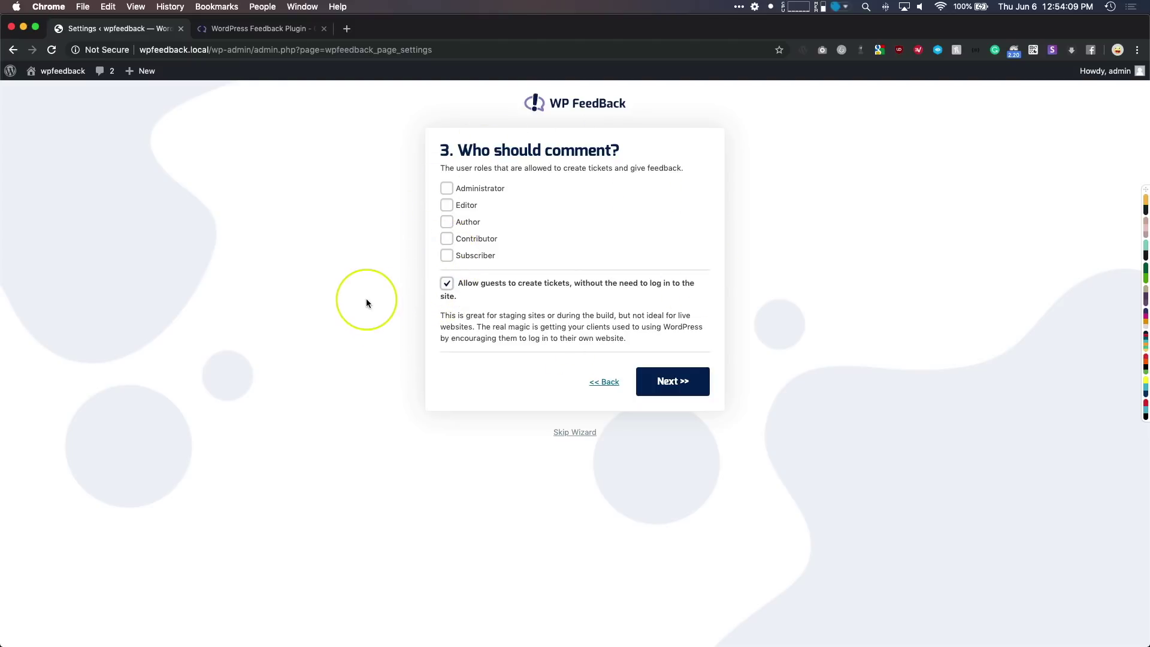
click(672, 380)
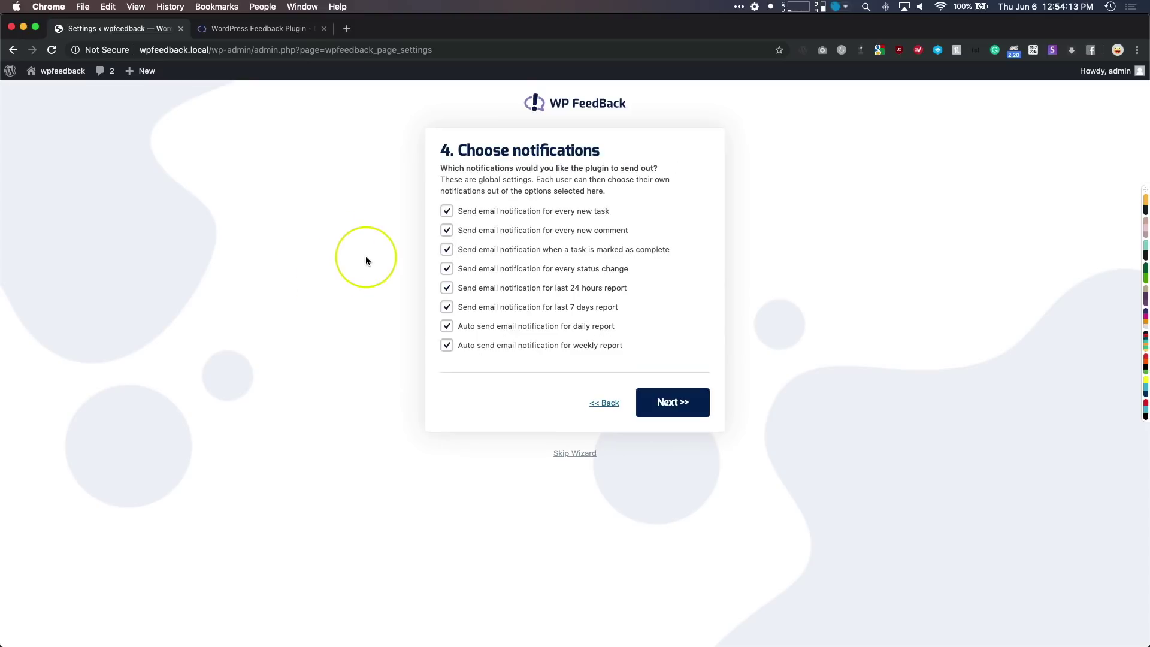
Accept all the email notification options as selected and finish the setup wizard
drag(442, 168, 617, 167)
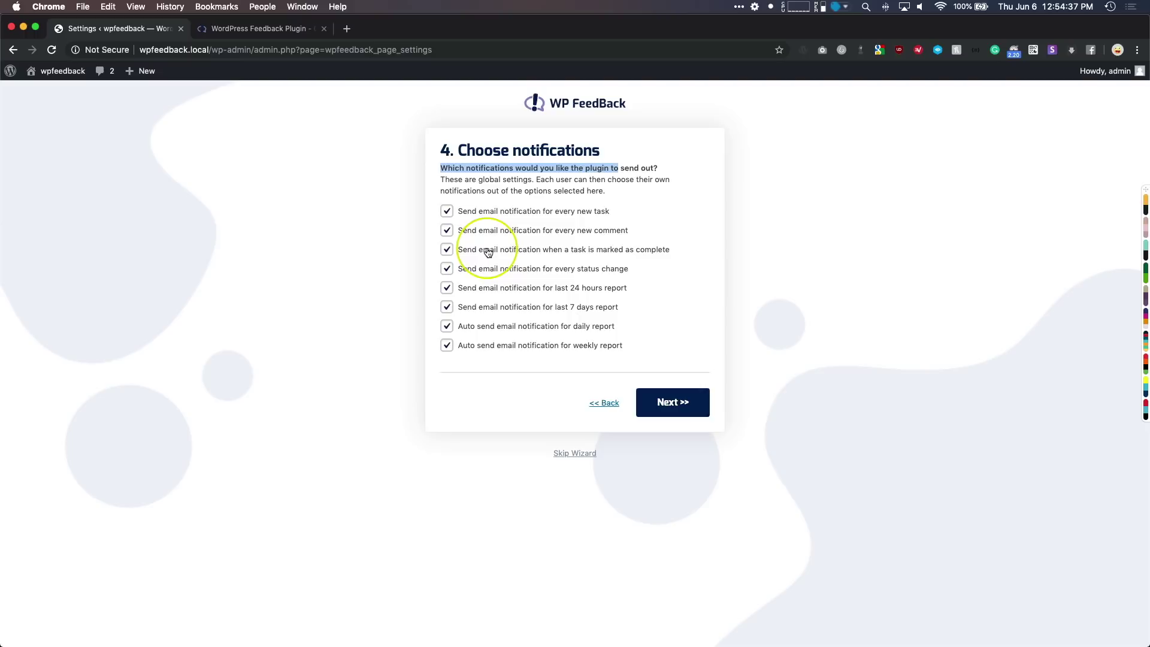
drag(483, 249, 707, 252)
click(790, 256)
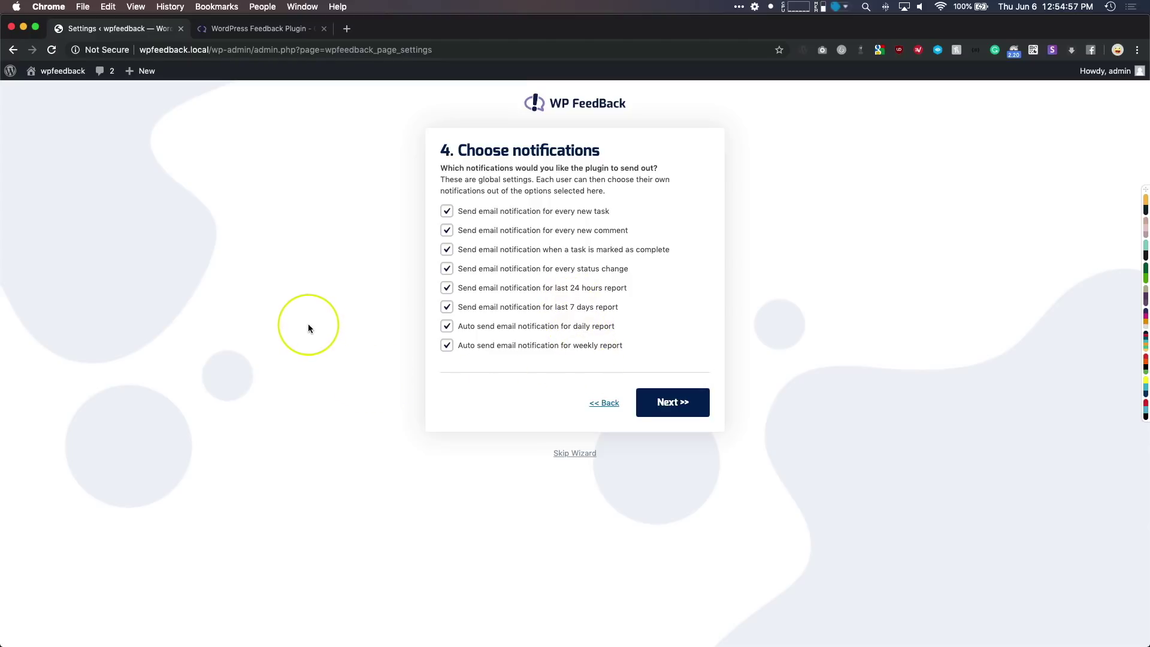
click(683, 403)
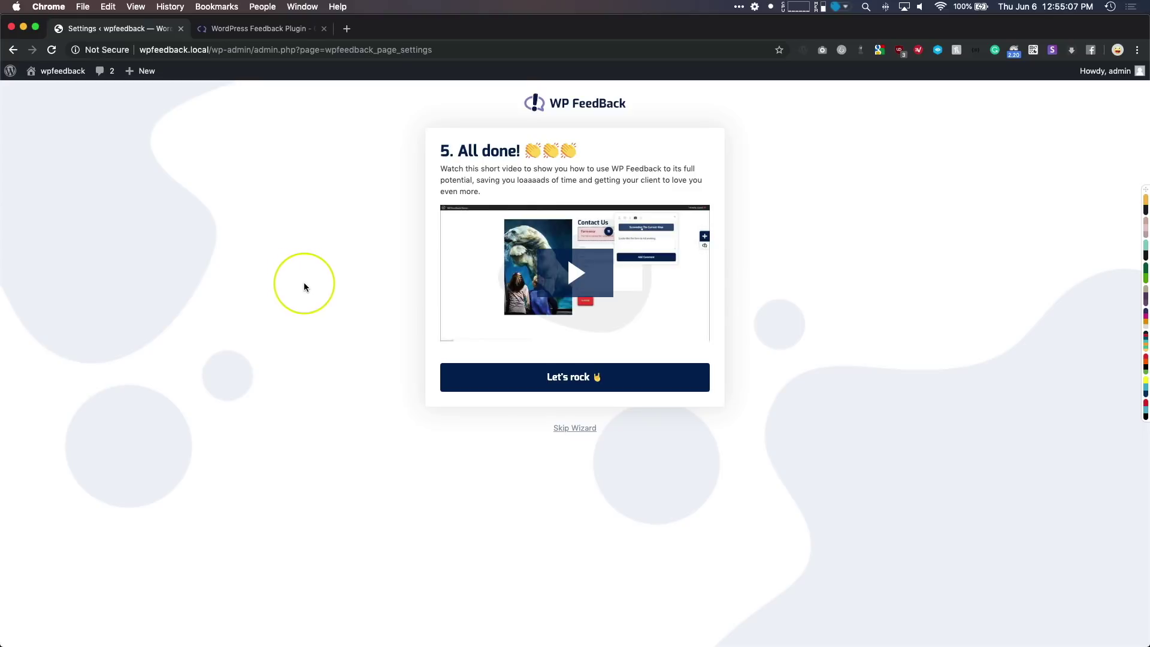
click(547, 376)
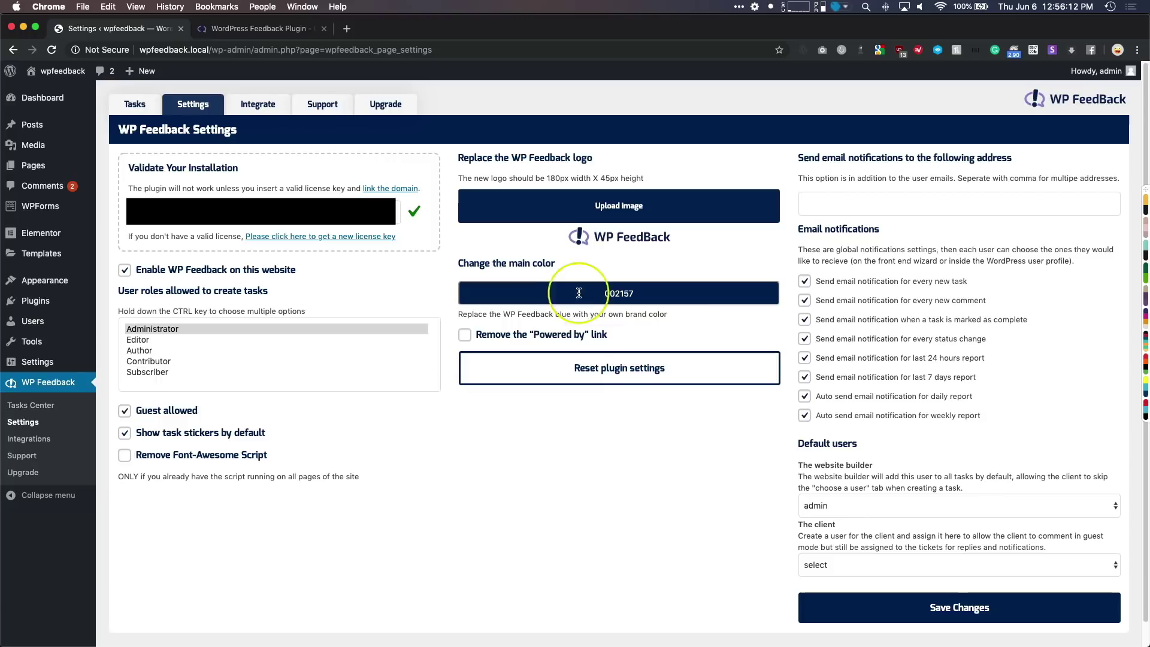
Set the WP Feedback main color to #83cfca and enable removal of the "Powered by" link
mouse_move(1132, 210)
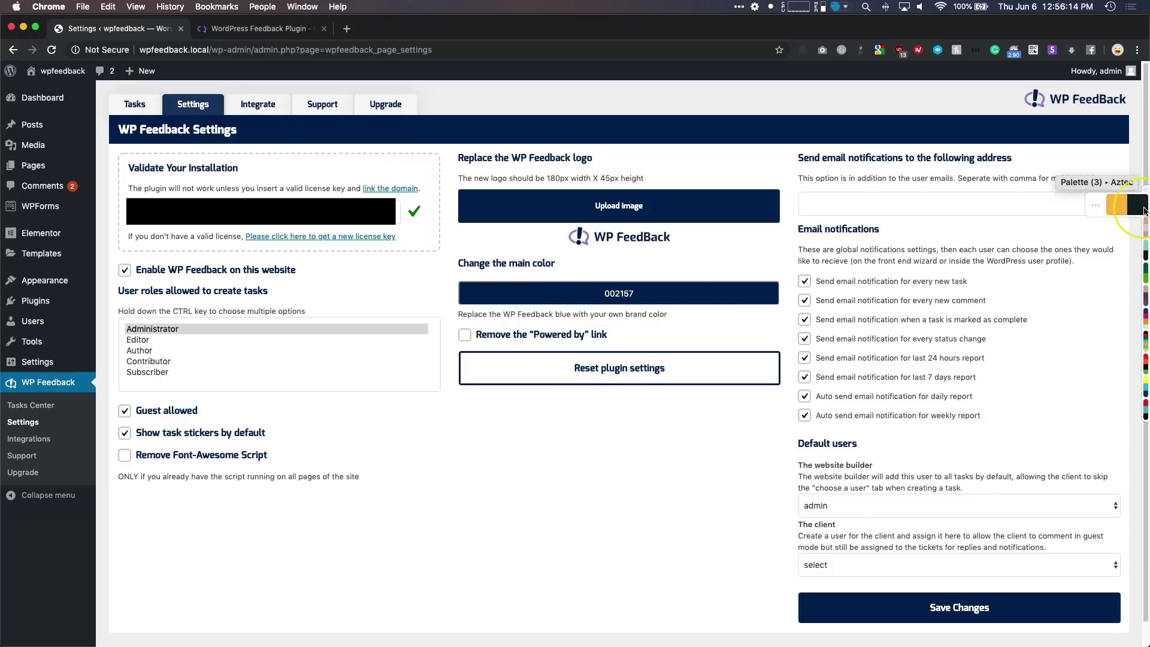
click(1117, 252)
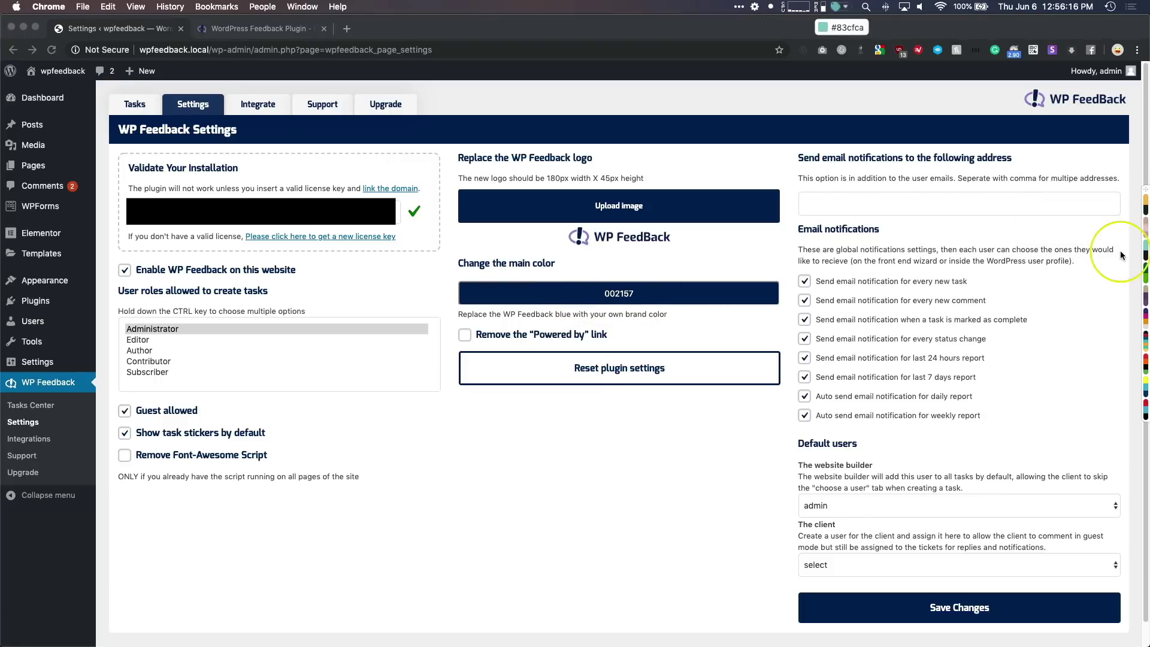
click(621, 293)
key(super+a)
key(super+v)
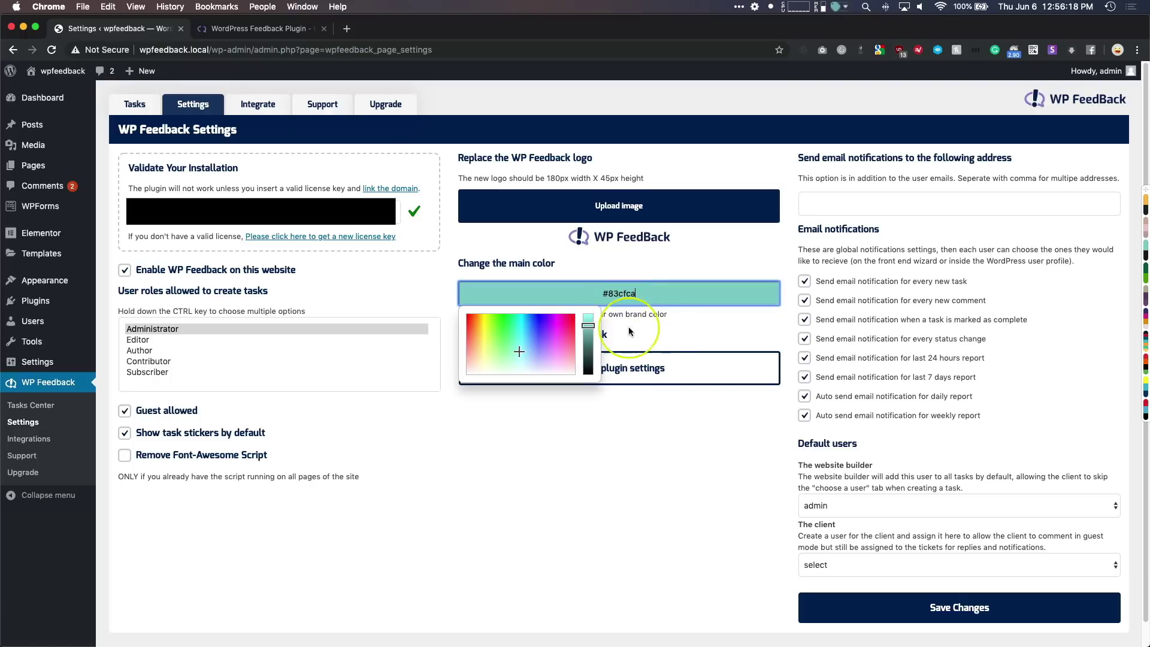
click(663, 332)
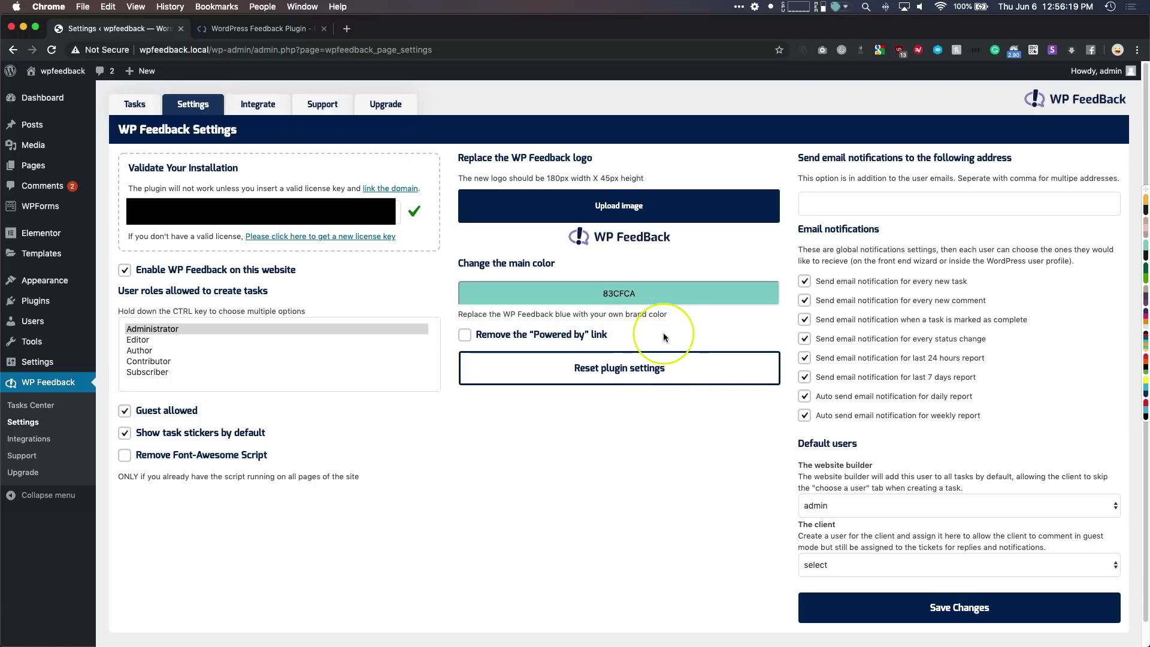
click(494, 331)
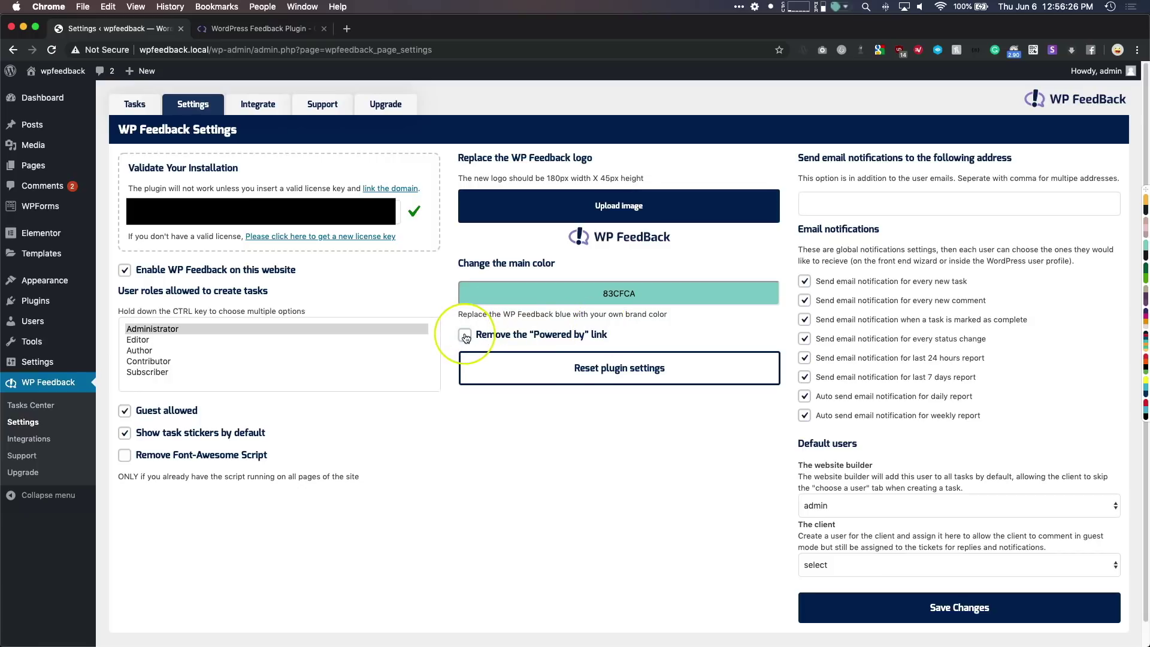
Examine the email notification address field and the available default users for the website builder and the client
click(927, 206)
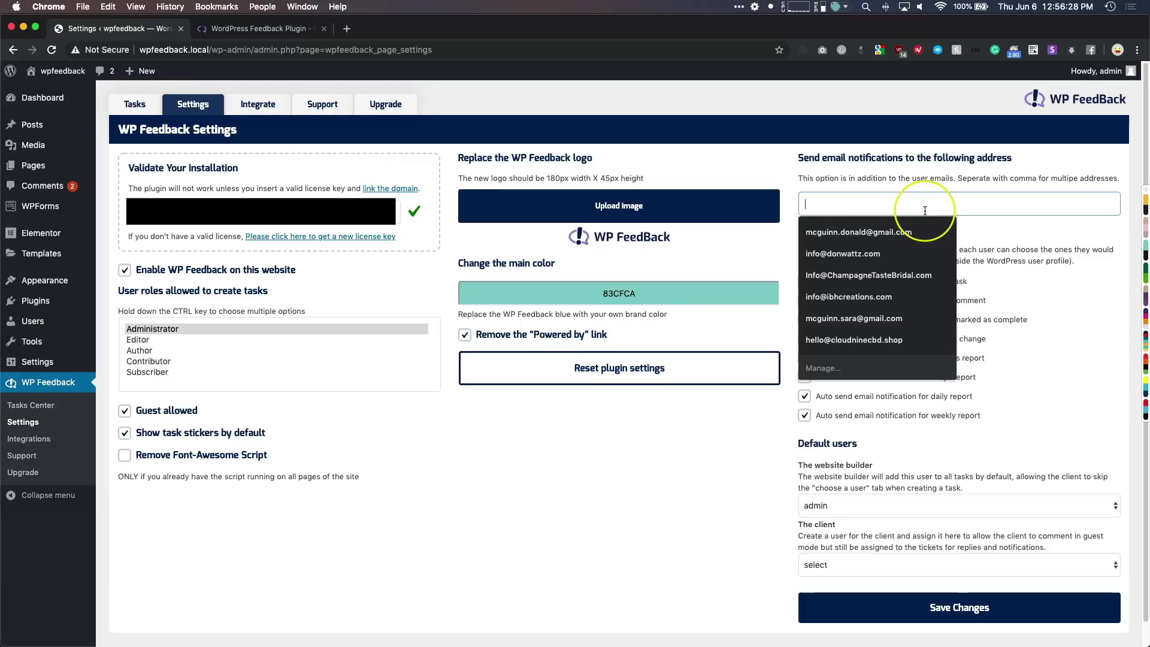
click(786, 167)
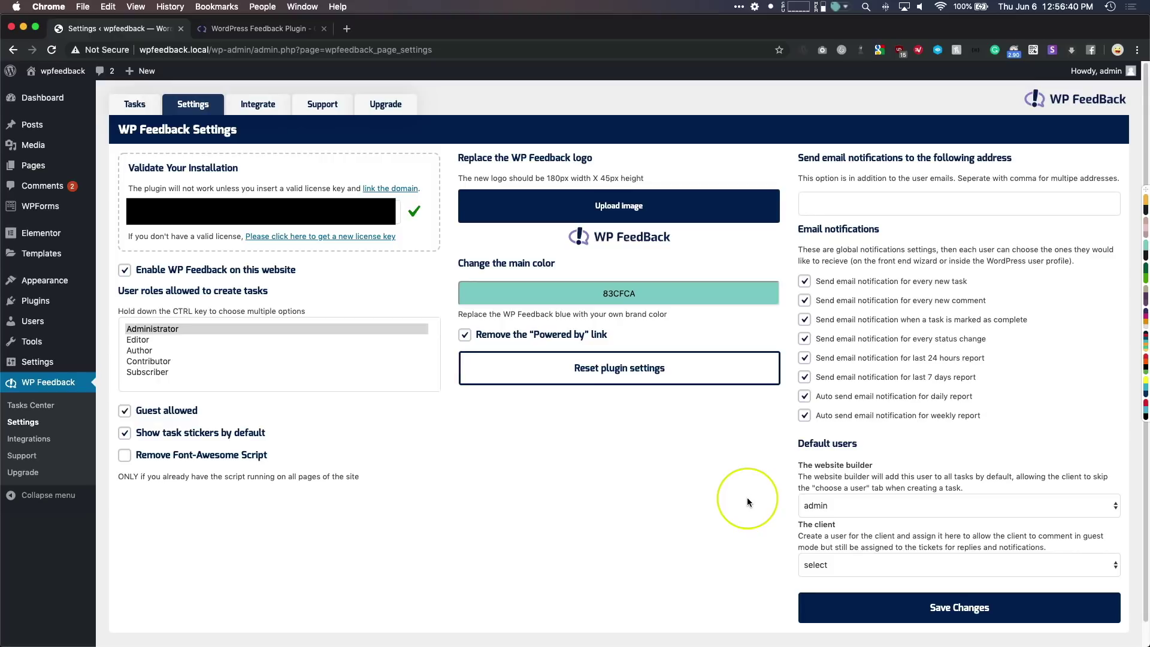
click(832, 505)
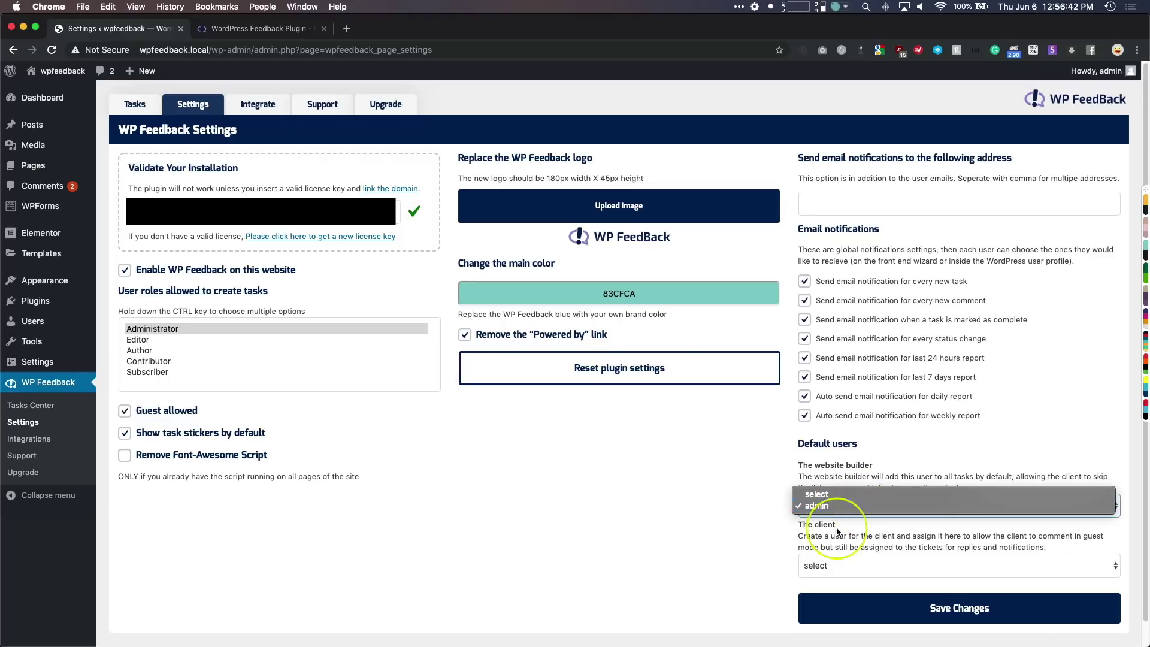
click(745, 518)
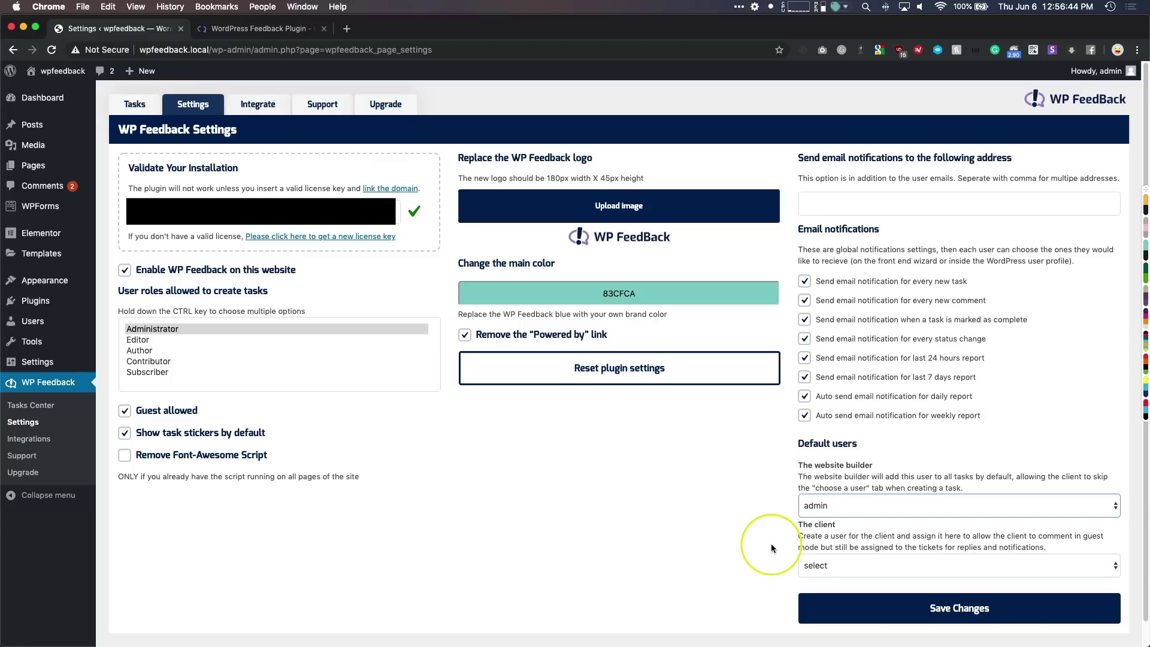
click(836, 565)
click(795, 600)
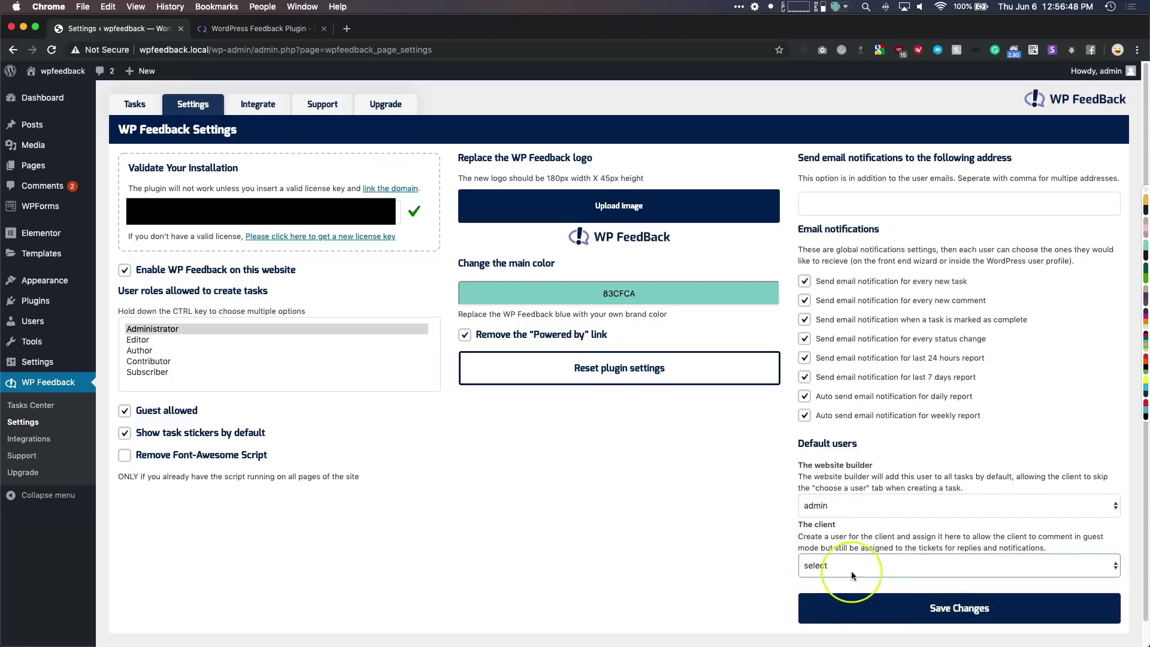
Save the settings, replace the WP Feedback main color with #0e2323 and save the changes again
click(848, 606)
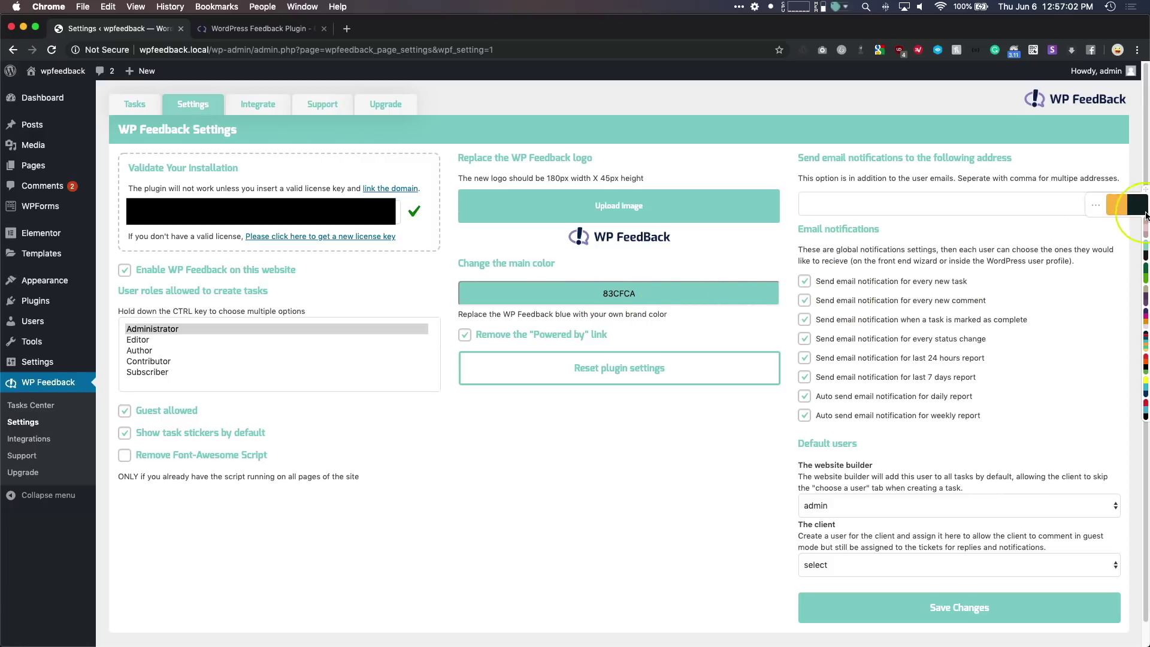
click(623, 294)
key(ctrl+a)
key(ctrl+v)
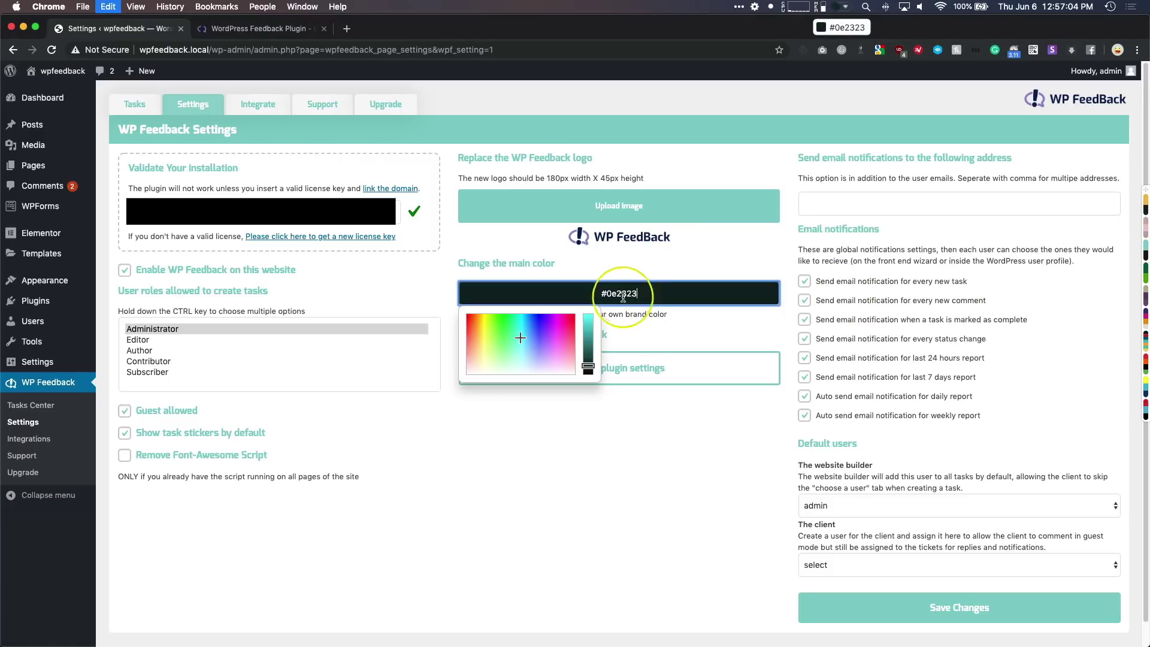
click(916, 608)
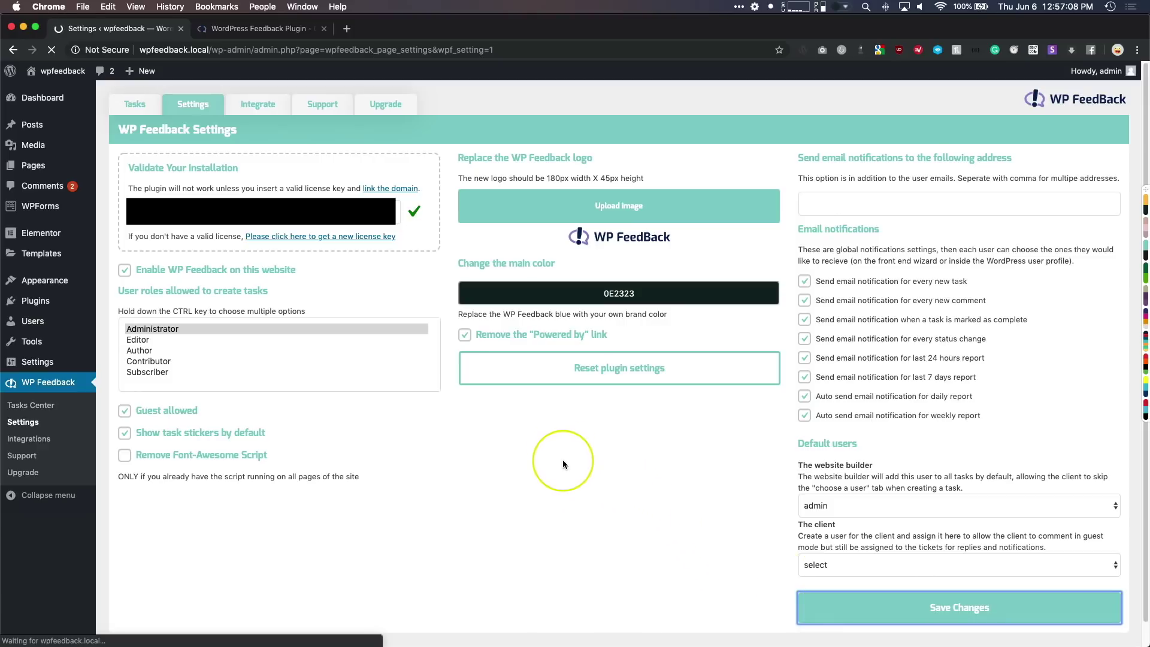
Examine the plugin's Tasks Center, Zapier integrations, support resources and upgrade page, finishing back at the Tasks Center
click(134, 104)
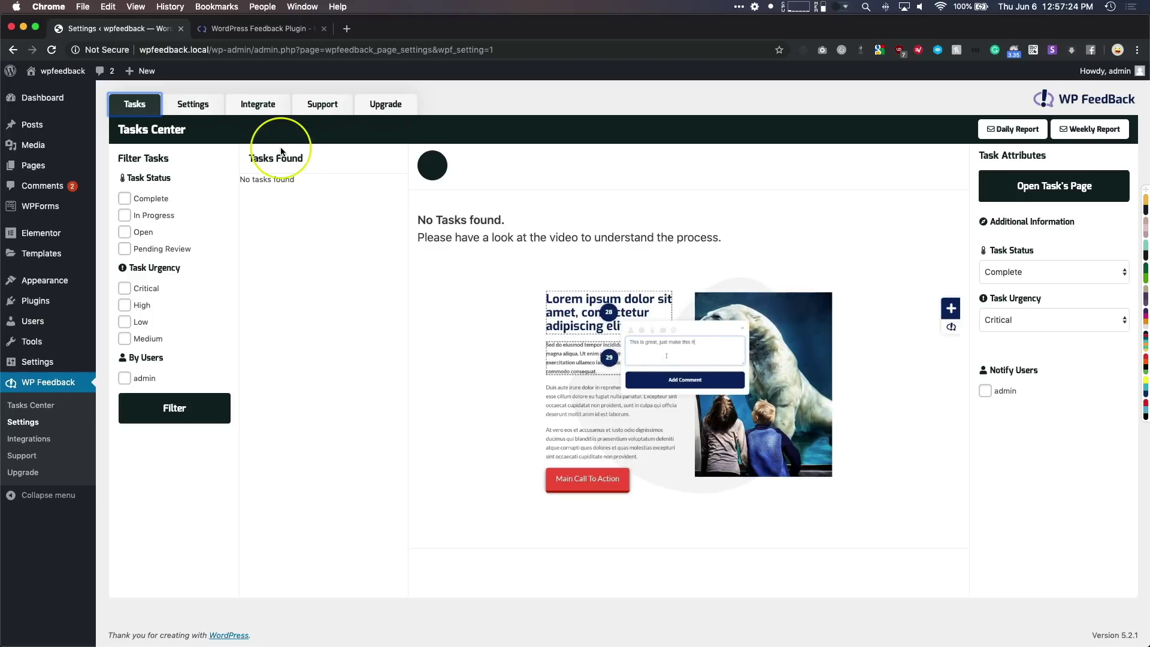
click(264, 112)
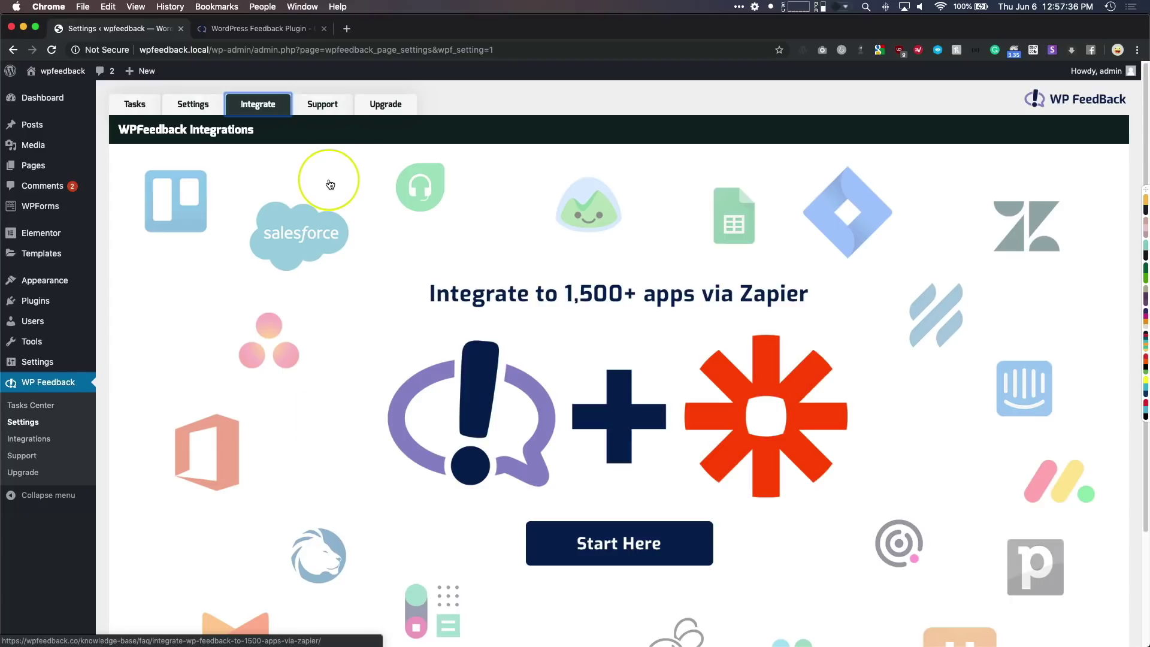
click(321, 105)
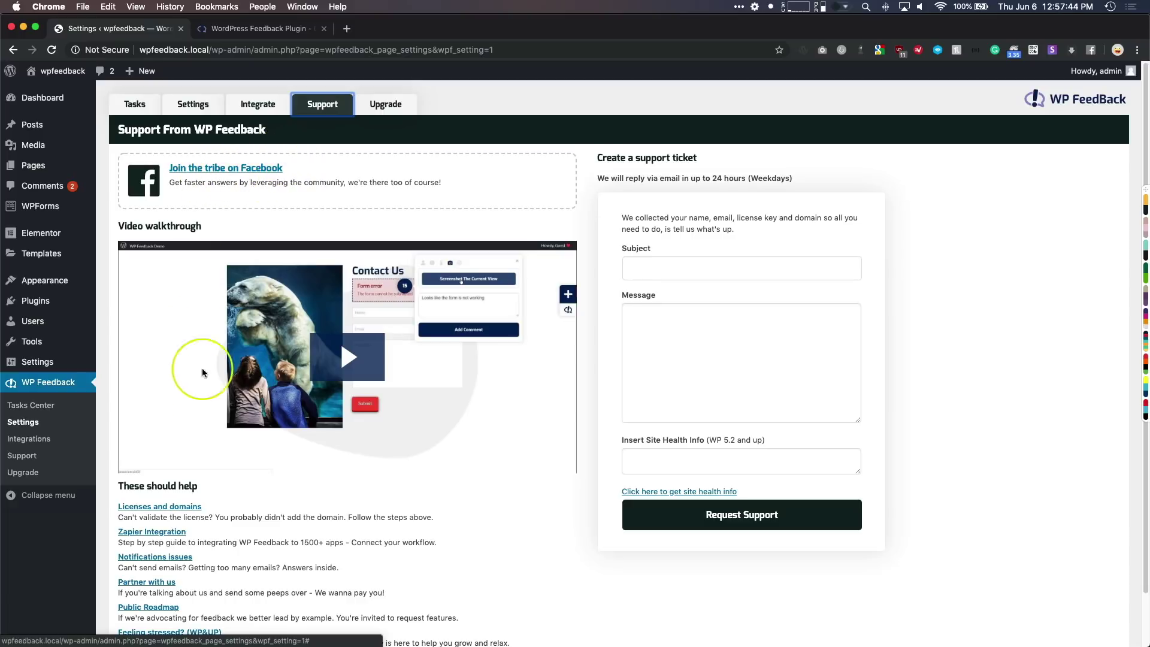
scroll(191, 410, down, 2)
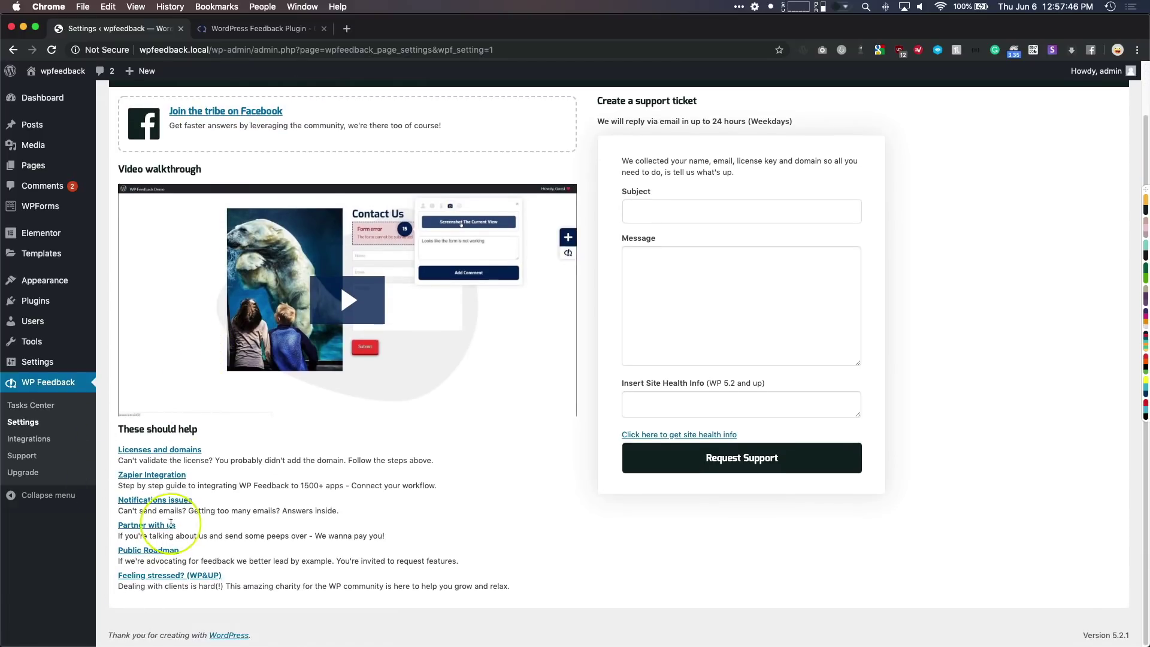
scroll(403, 448, up, 2)
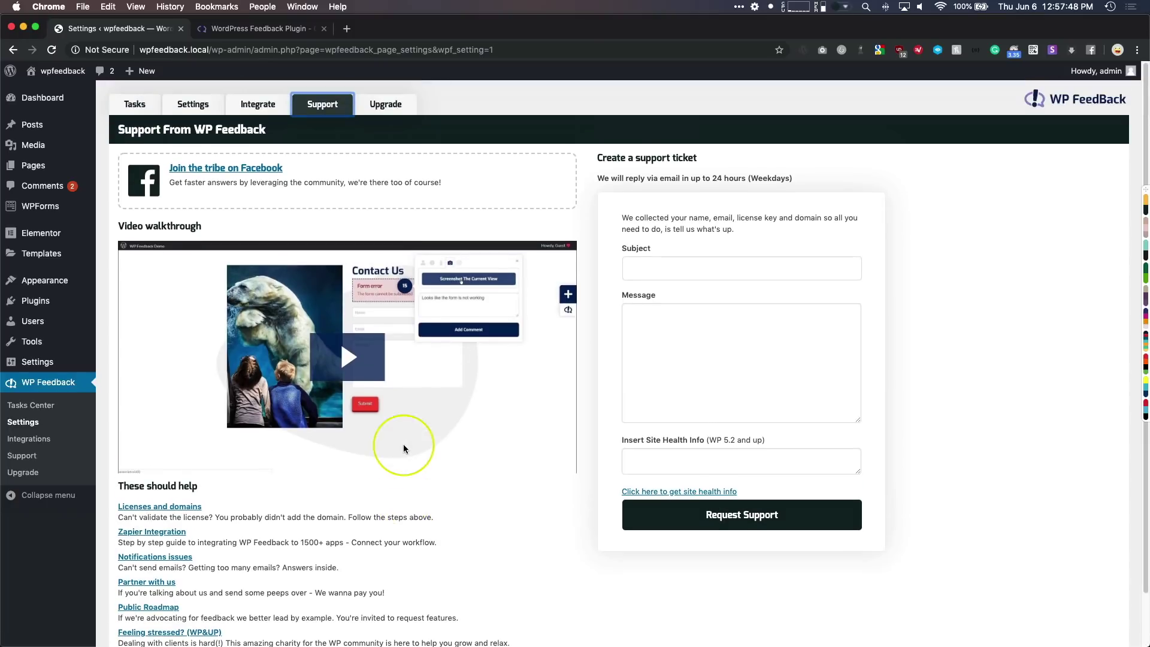
click(385, 105)
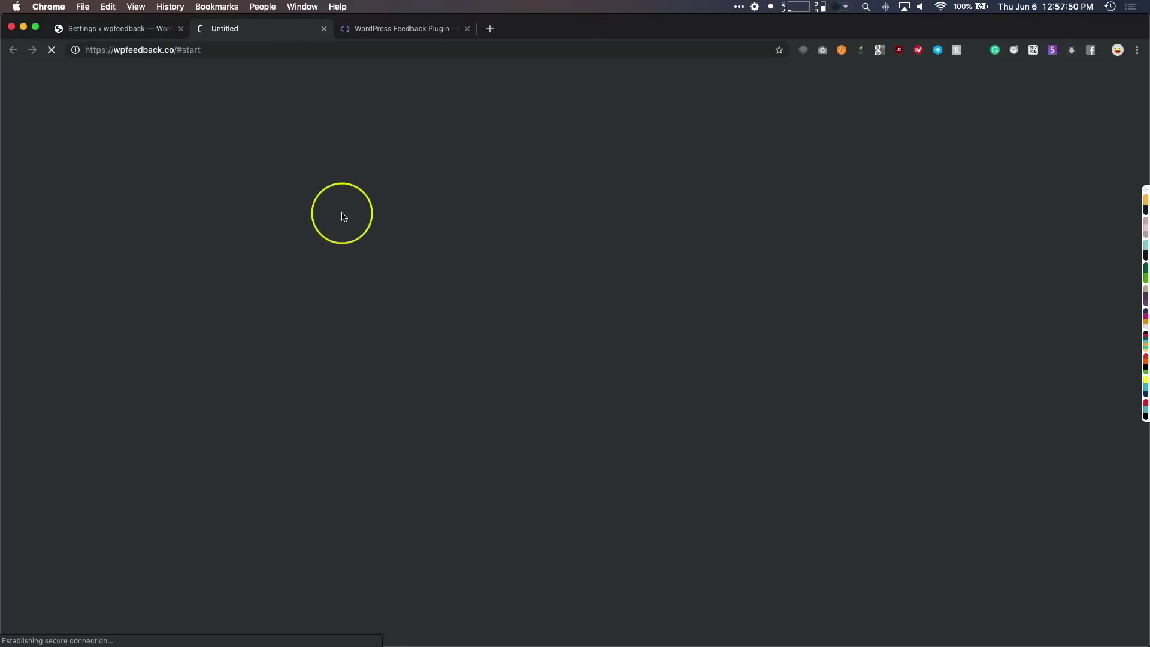
click(324, 28)
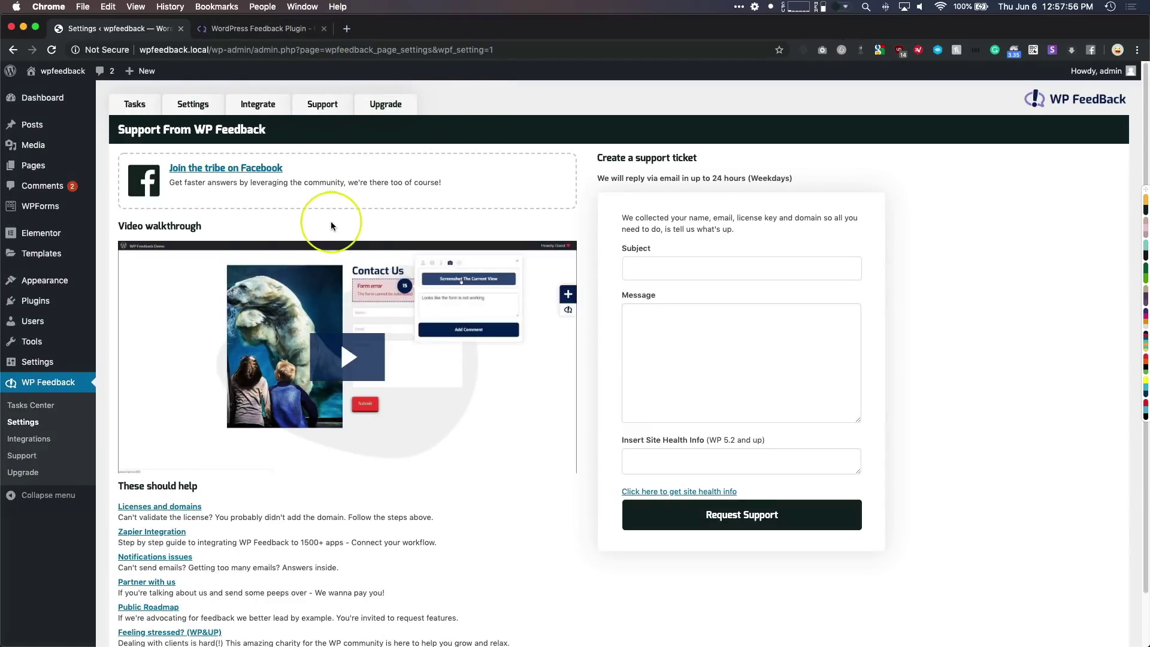
click(134, 104)
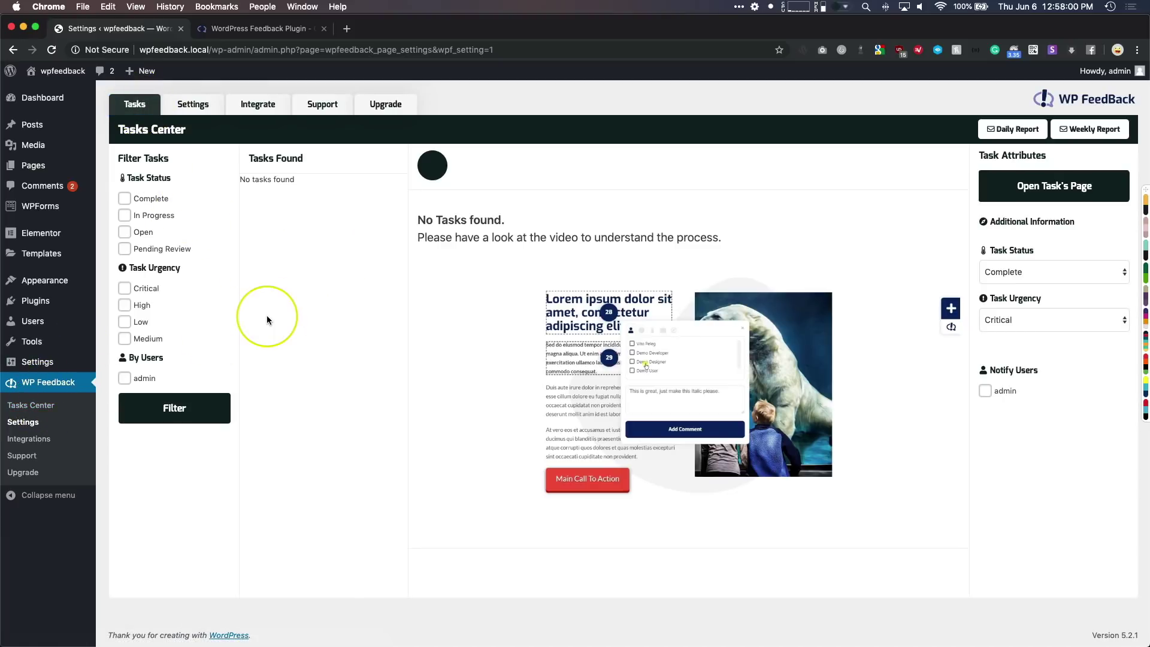
Open the website's front end and complete the feedback wizard as Advisor with all email notifications enabled
click(63, 70)
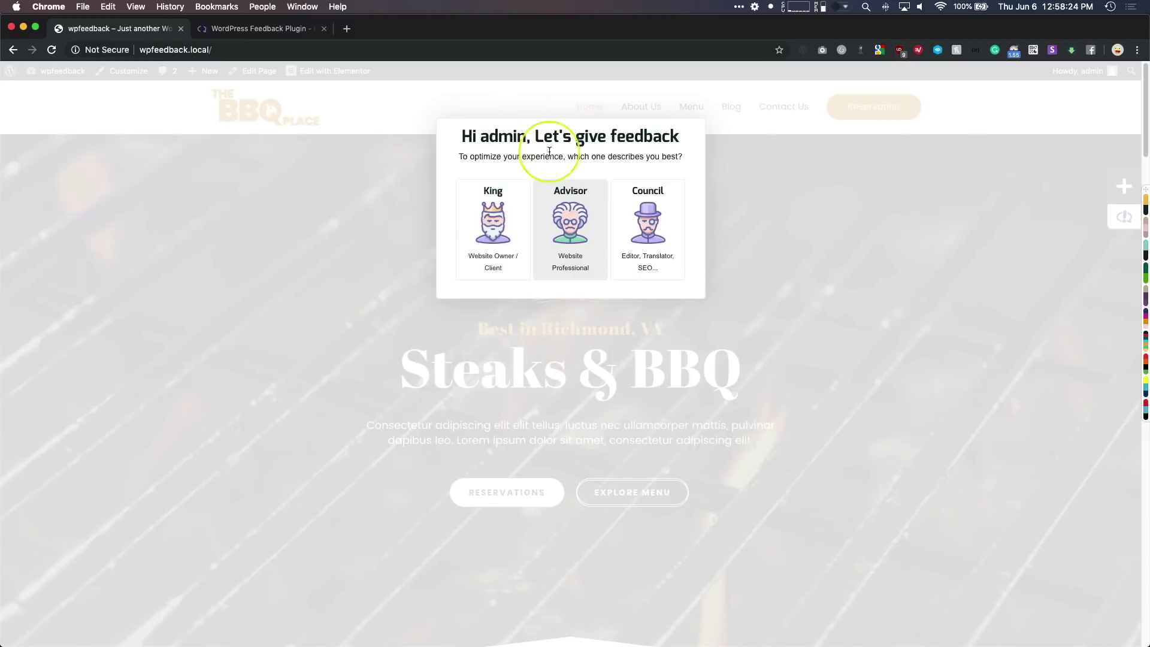
click(567, 241)
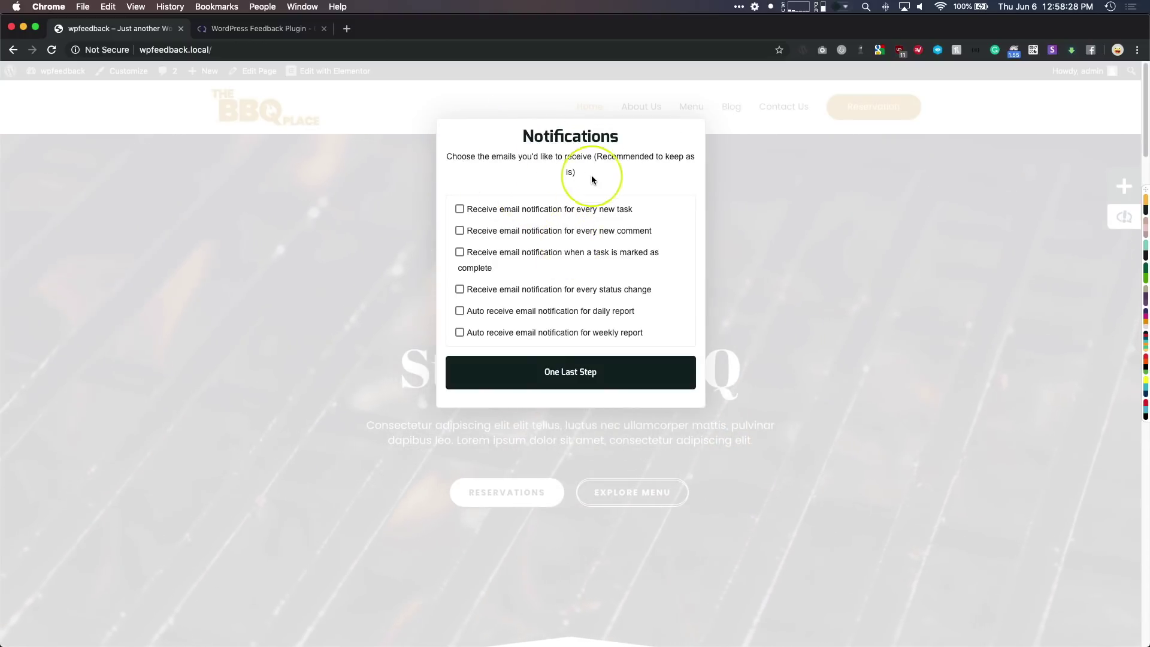
click(473, 209)
click(471, 231)
click(473, 253)
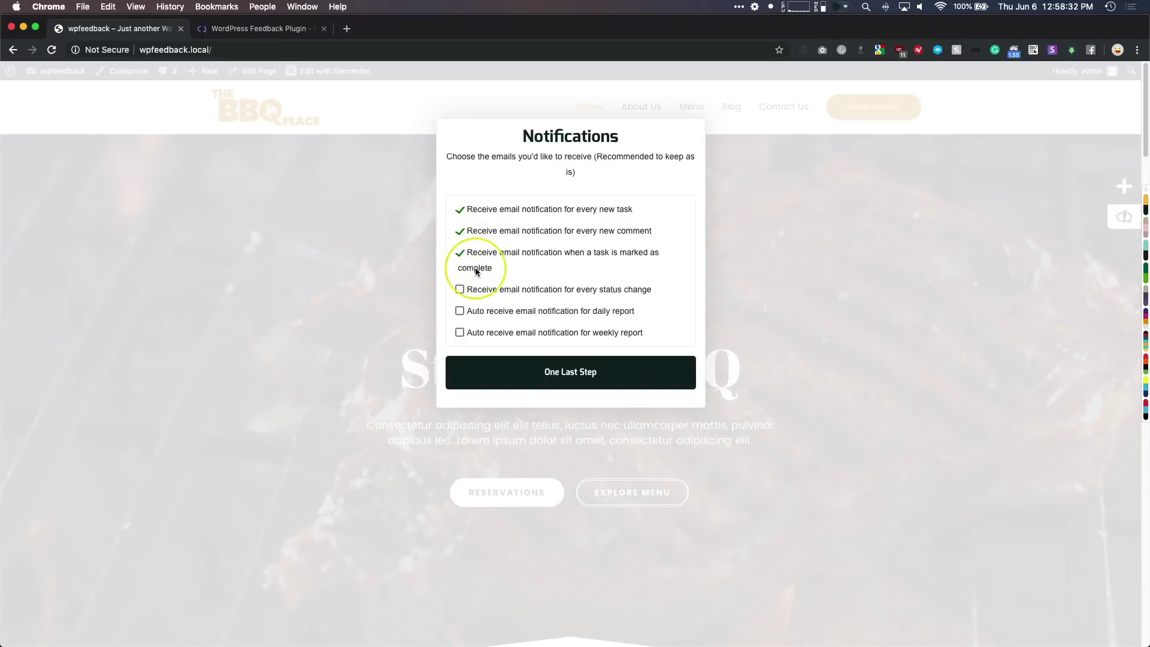
click(476, 311)
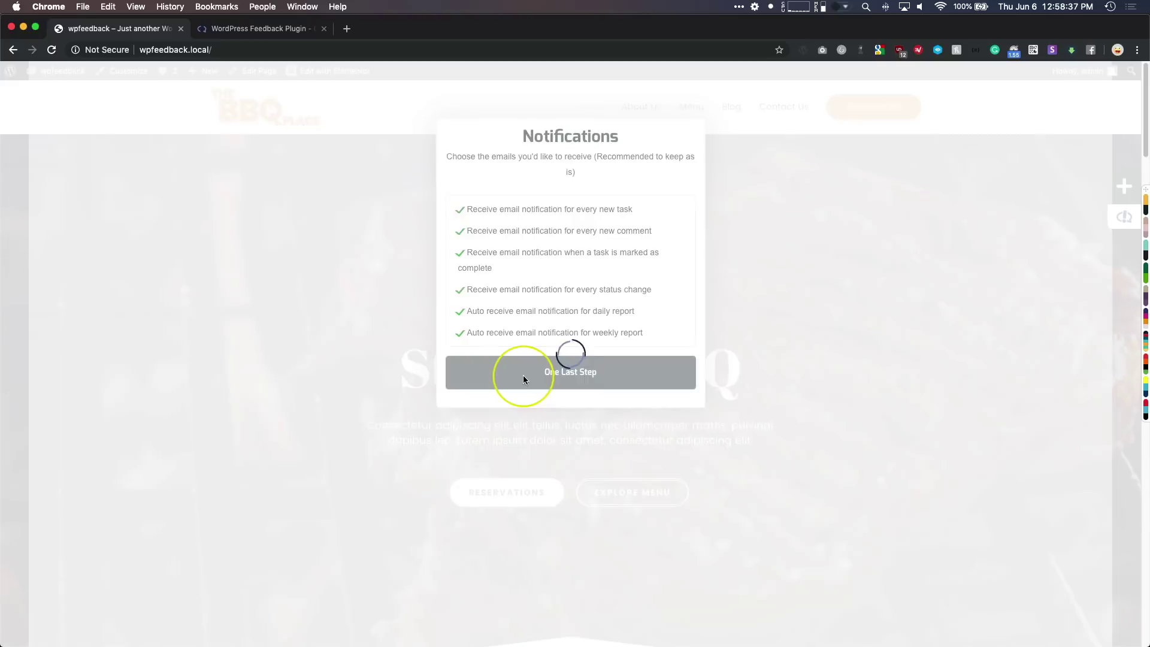
click(524, 379)
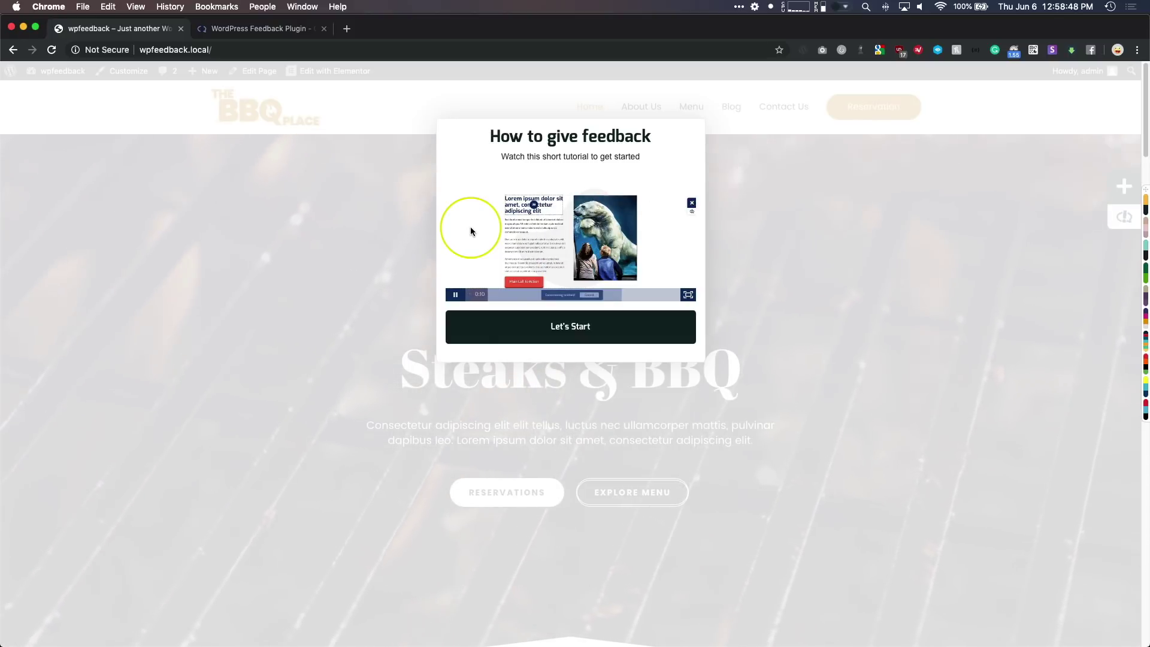
click(567, 326)
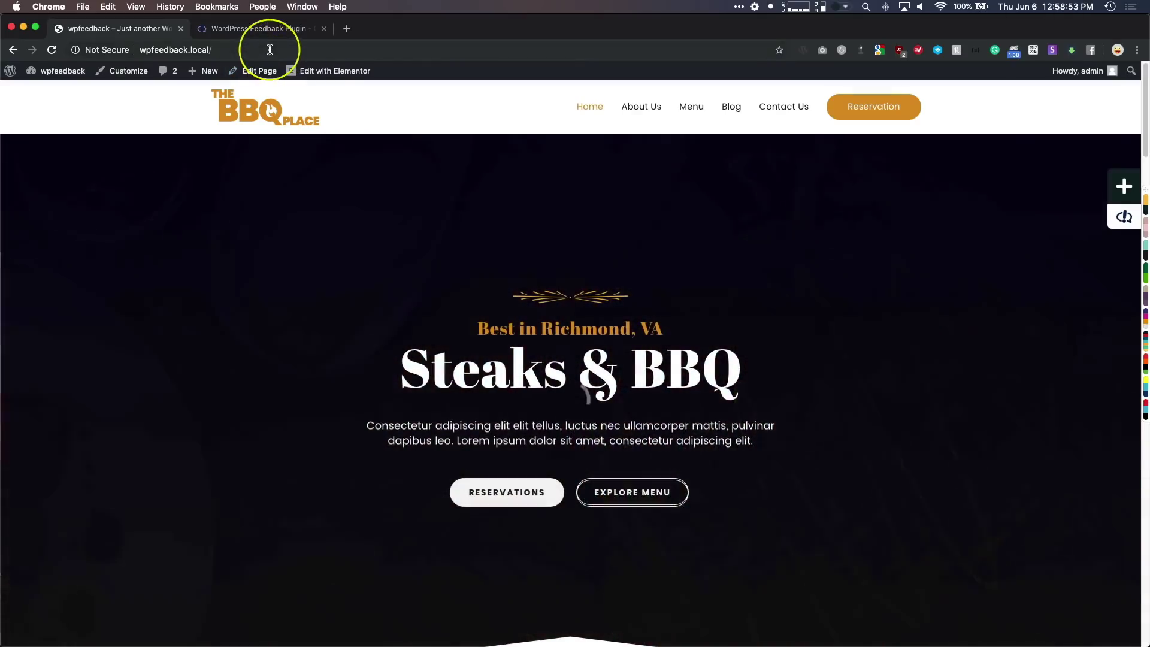
Open the homepage wpfeedback.local in a new incognito window
click(269, 50)
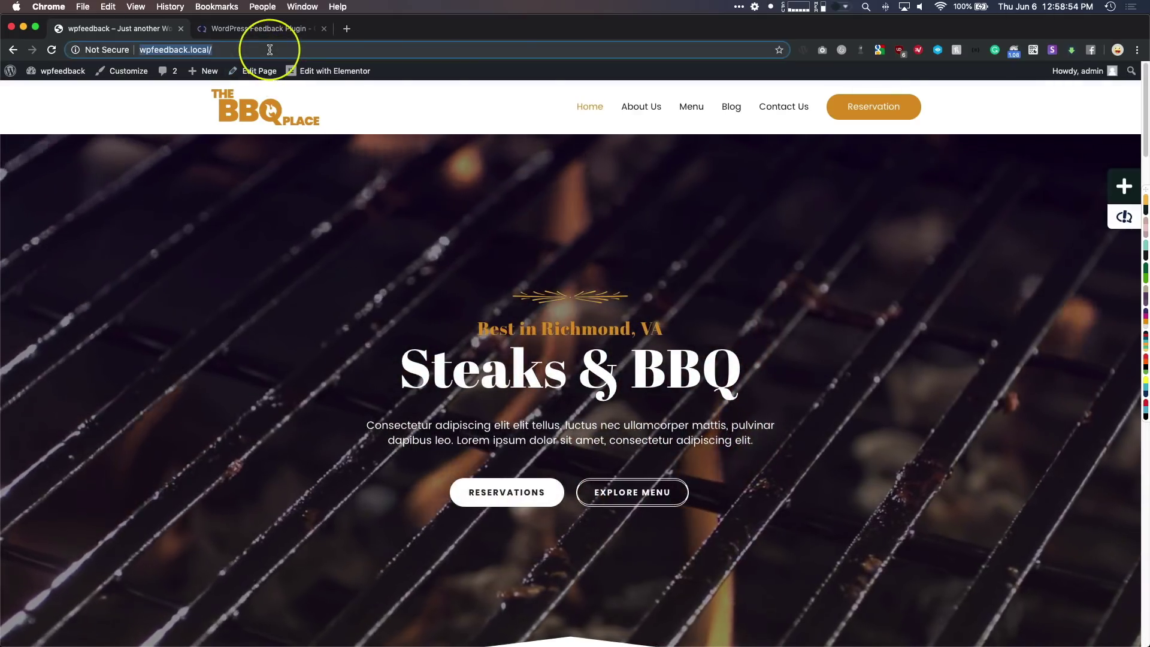
key(super+c)
key(super+shift+n)
key(super+v)
key(Return)
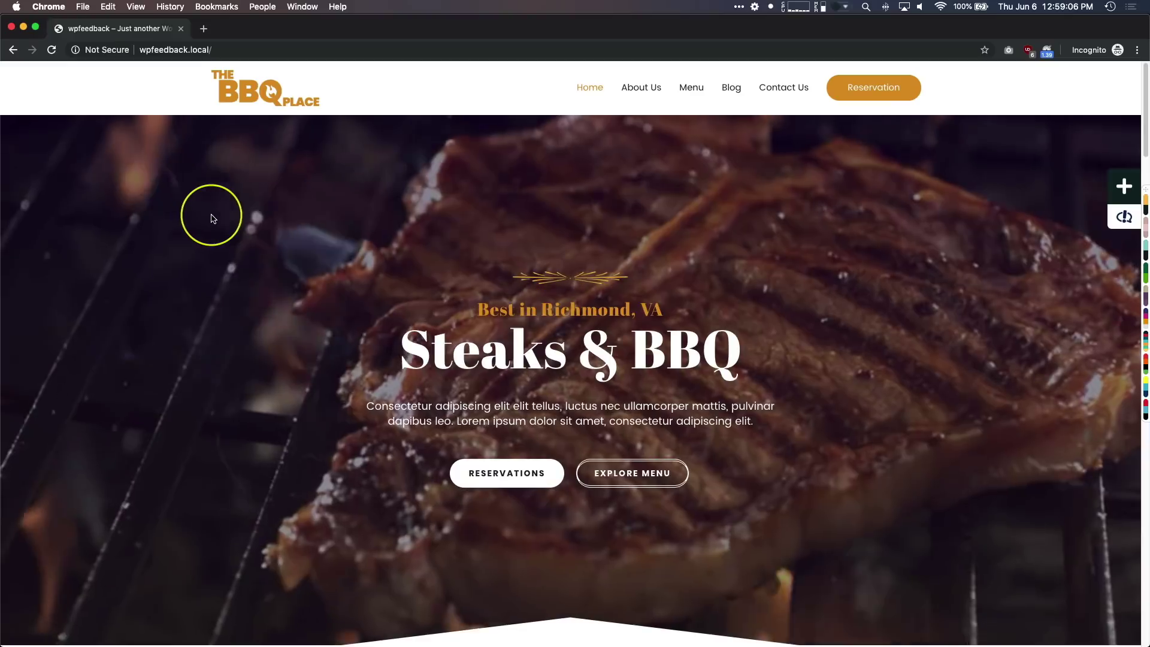
Examine the homepage as a guest from the header to the footer, including the feedback widget
scroll(254, 212, down, 2)
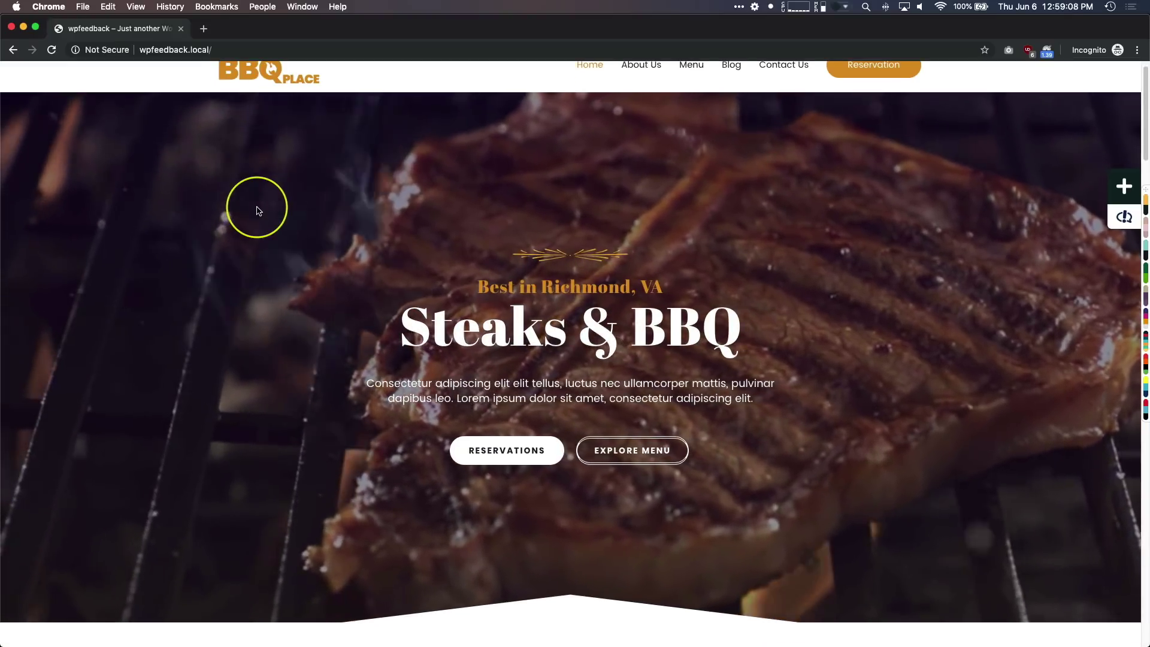
scroll(254, 210, down, 4)
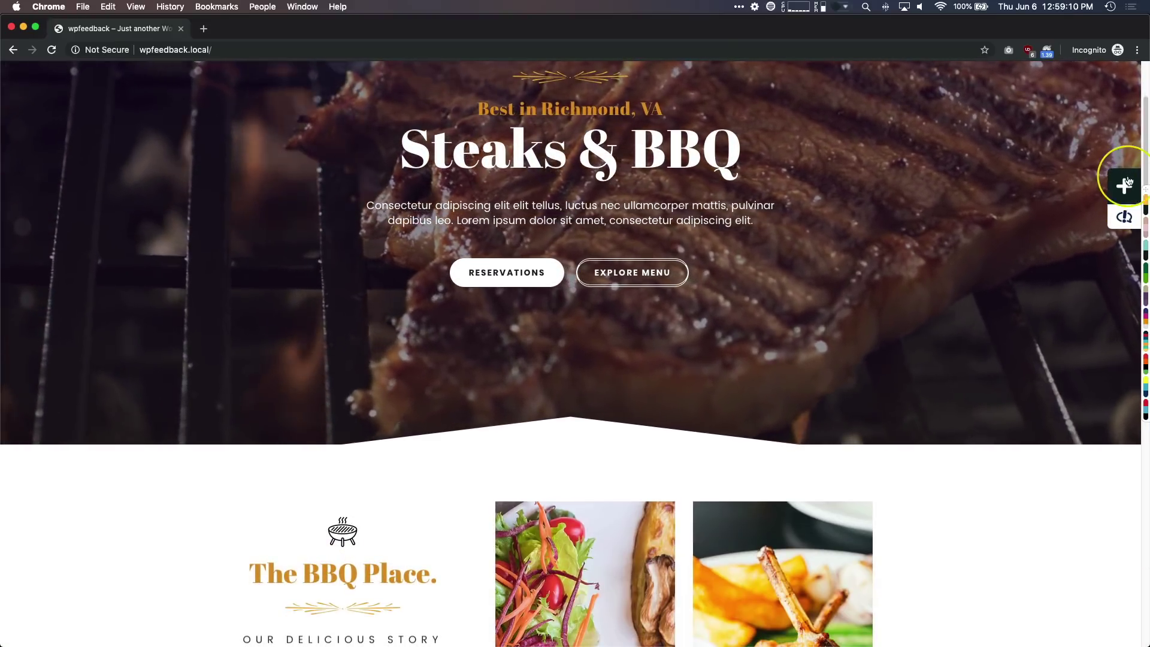
scroll(1120, 204, up, 6)
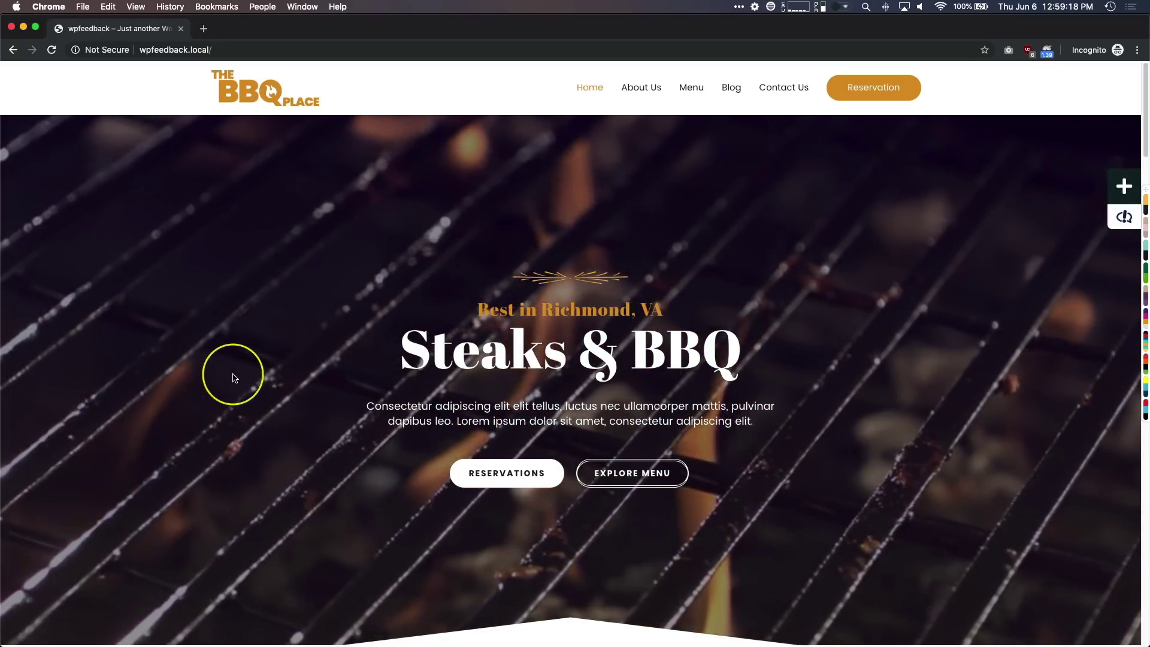
drag(231, 377, 371, 305)
click(371, 305)
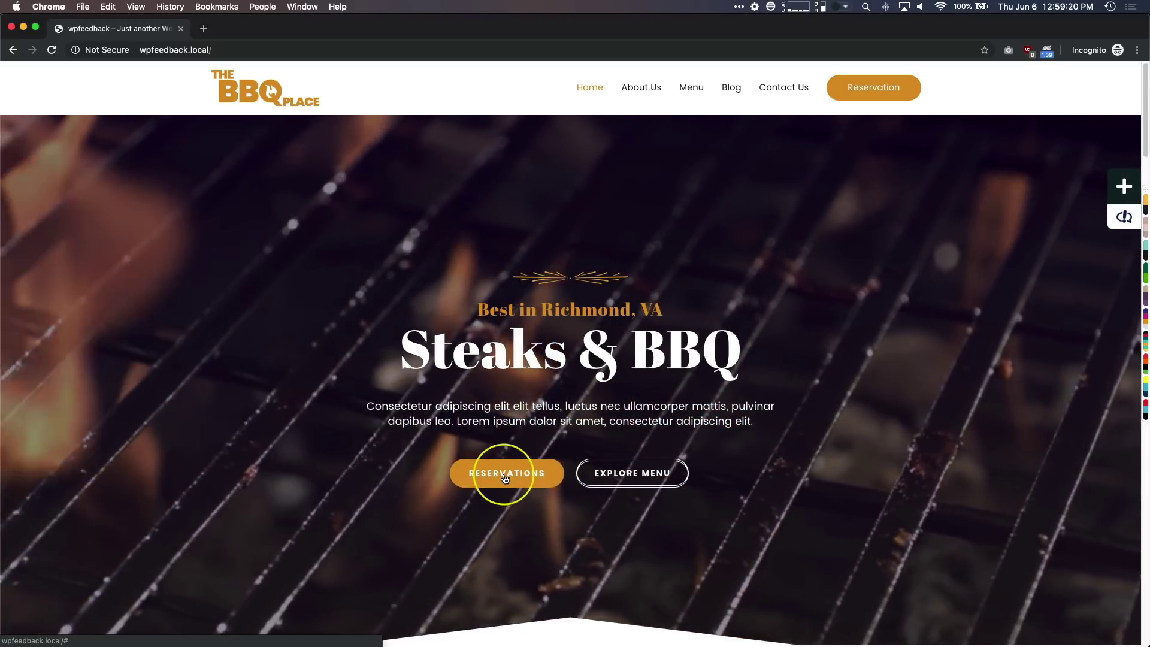
scroll(208, 374, down, 1)
scroll(209, 375, down, 15)
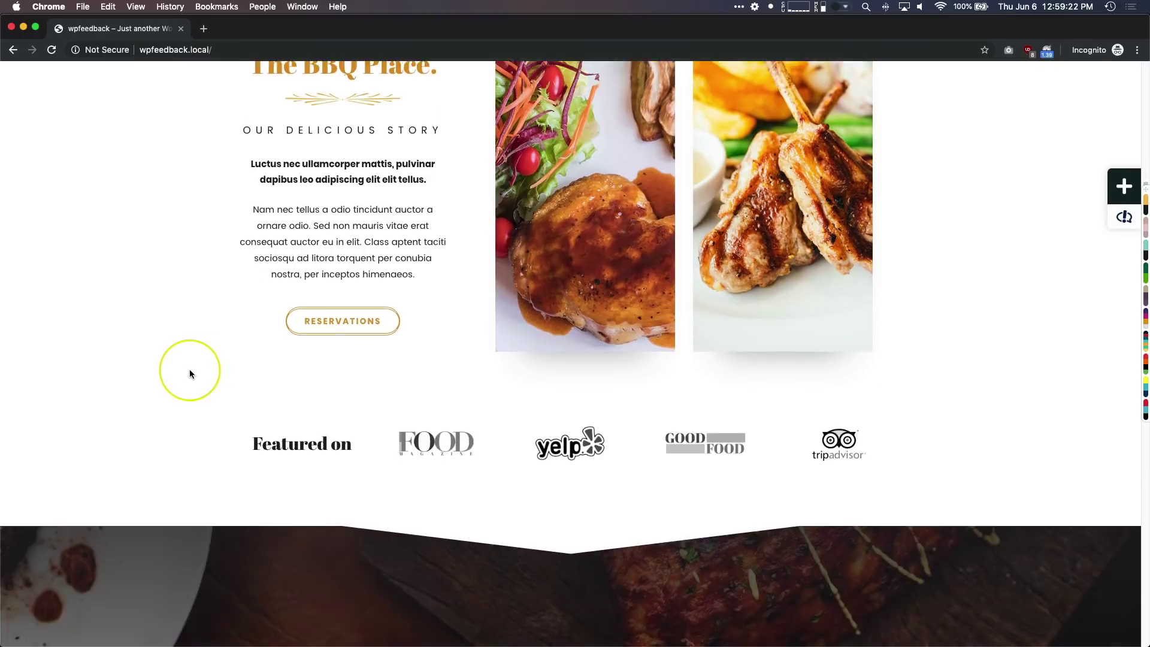
scroll(189, 373, down, 15)
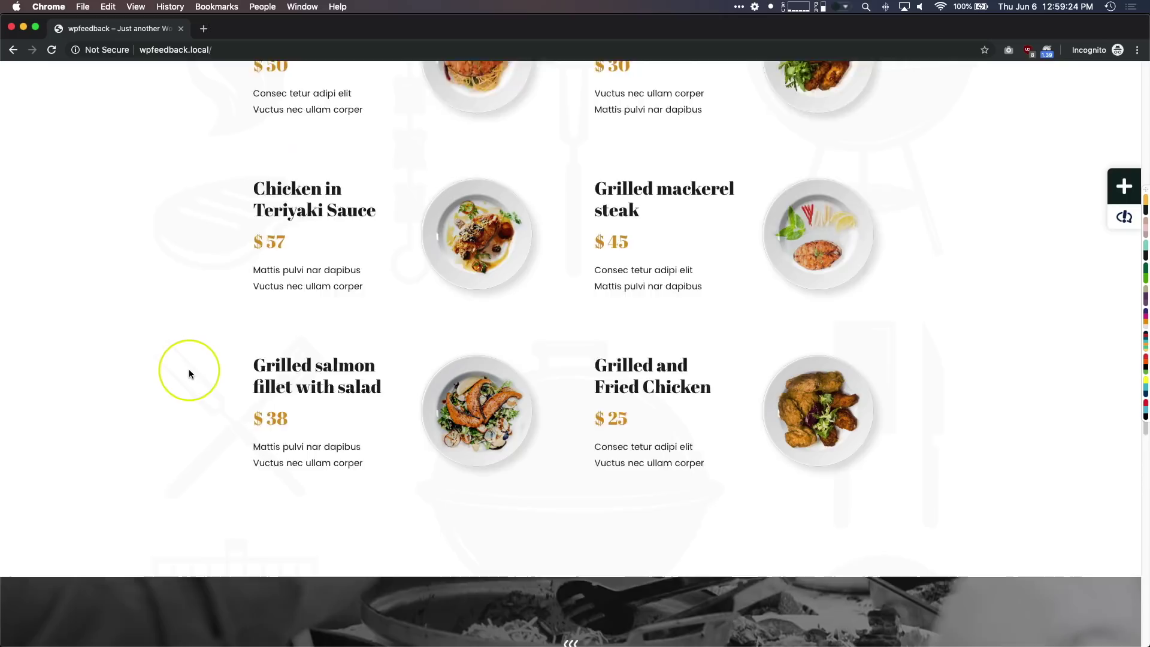
scroll(189, 373, down, 15)
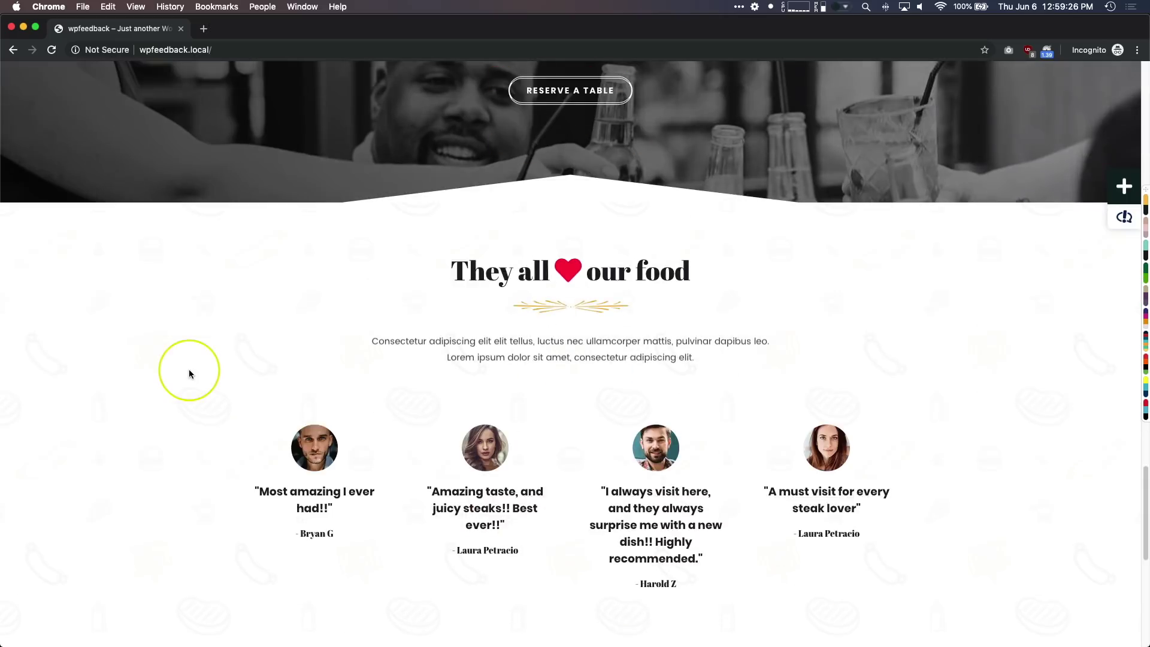
scroll(189, 373, down, 5)
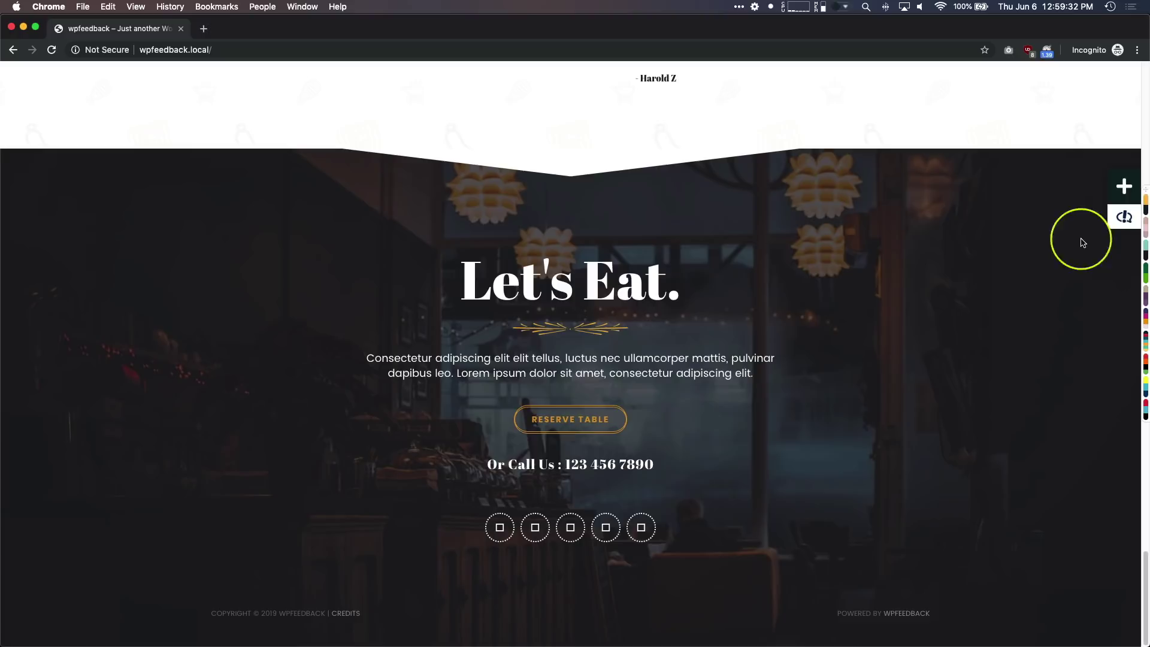
Leave the comment "These icons aren't showing up." on the footer's social icons and attach a screenshot of the current view
click(1124, 191)
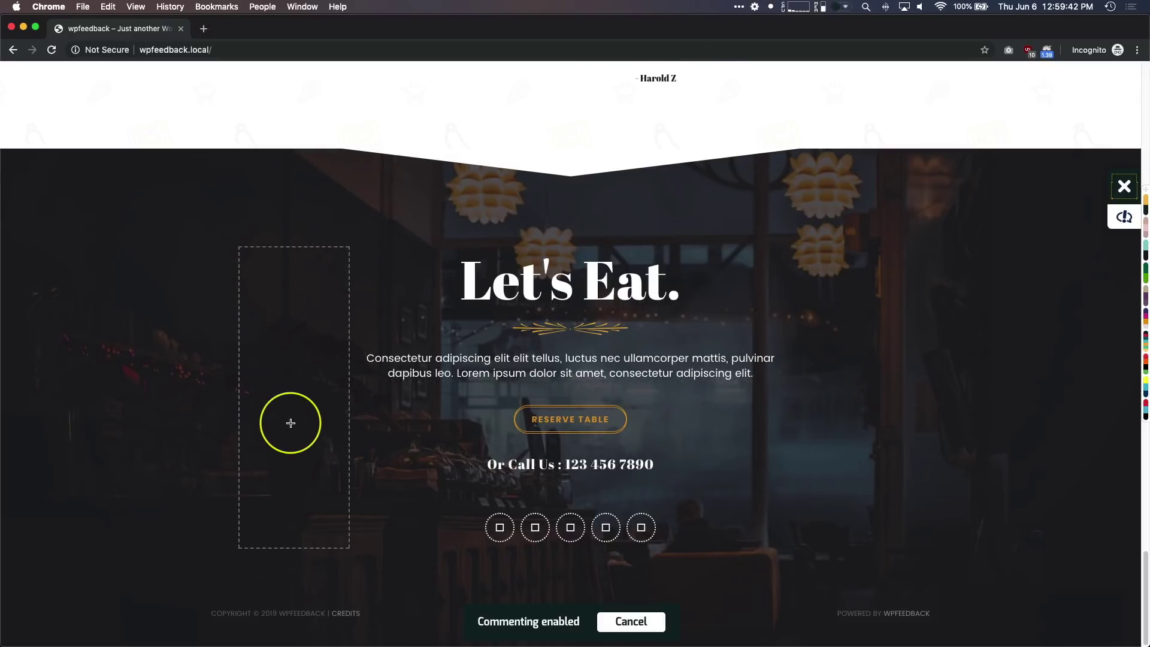
scroll(610, 292, up, 10)
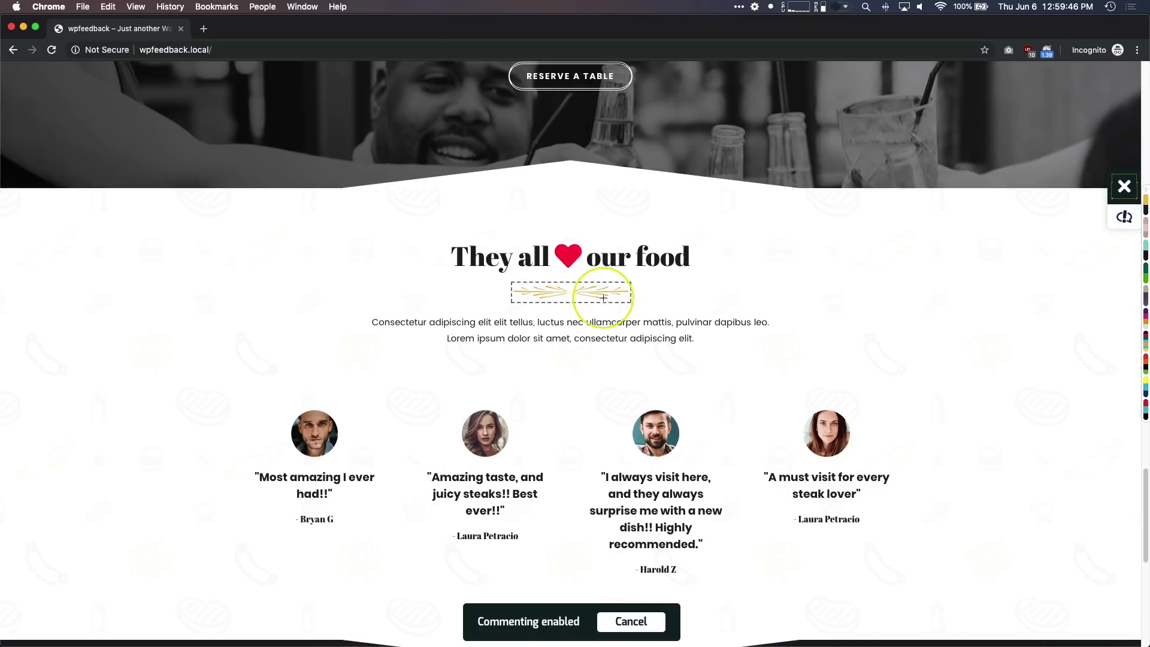
scroll(603, 298, up, 12)
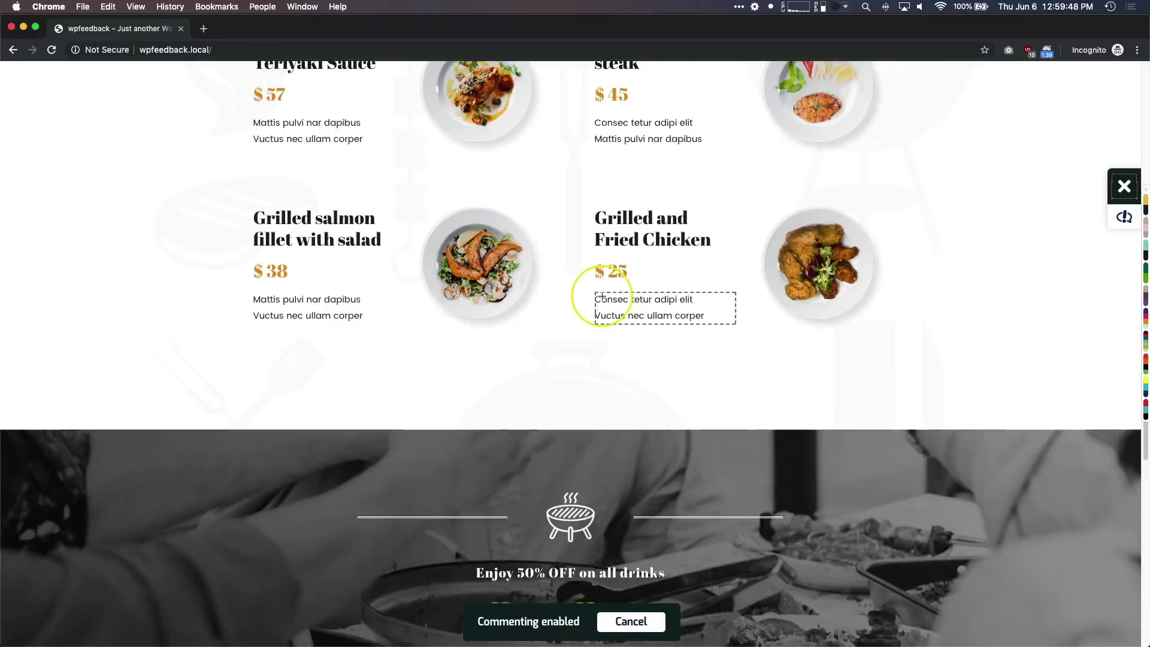
scroll(601, 296, up, 12)
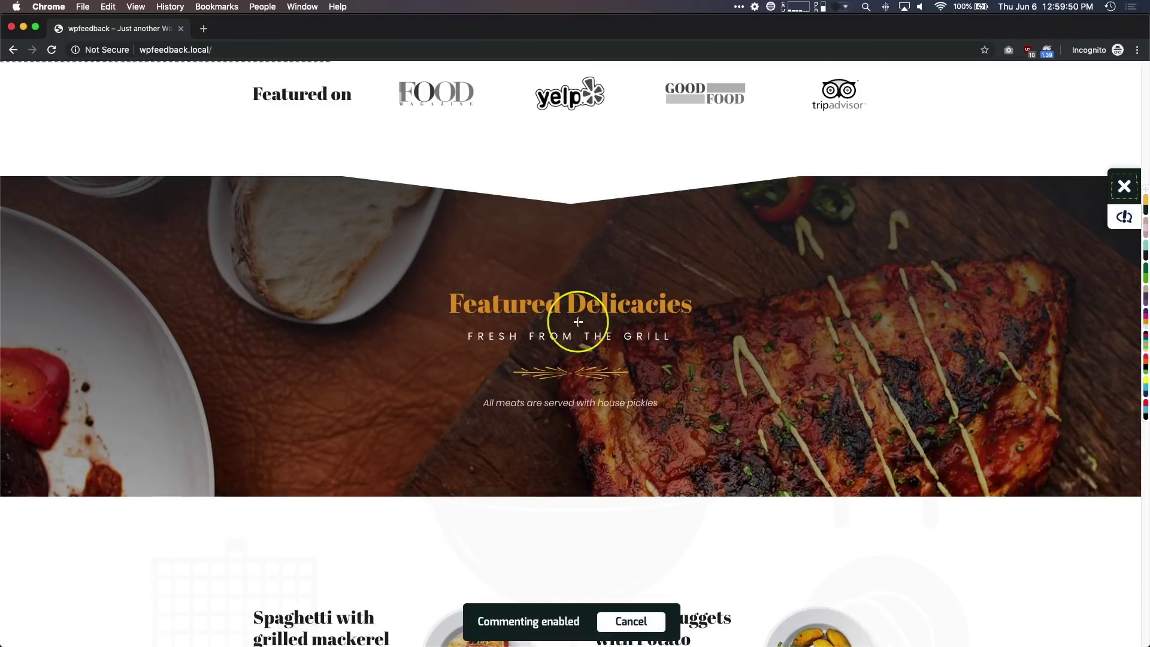
scroll(578, 321, up, 4)
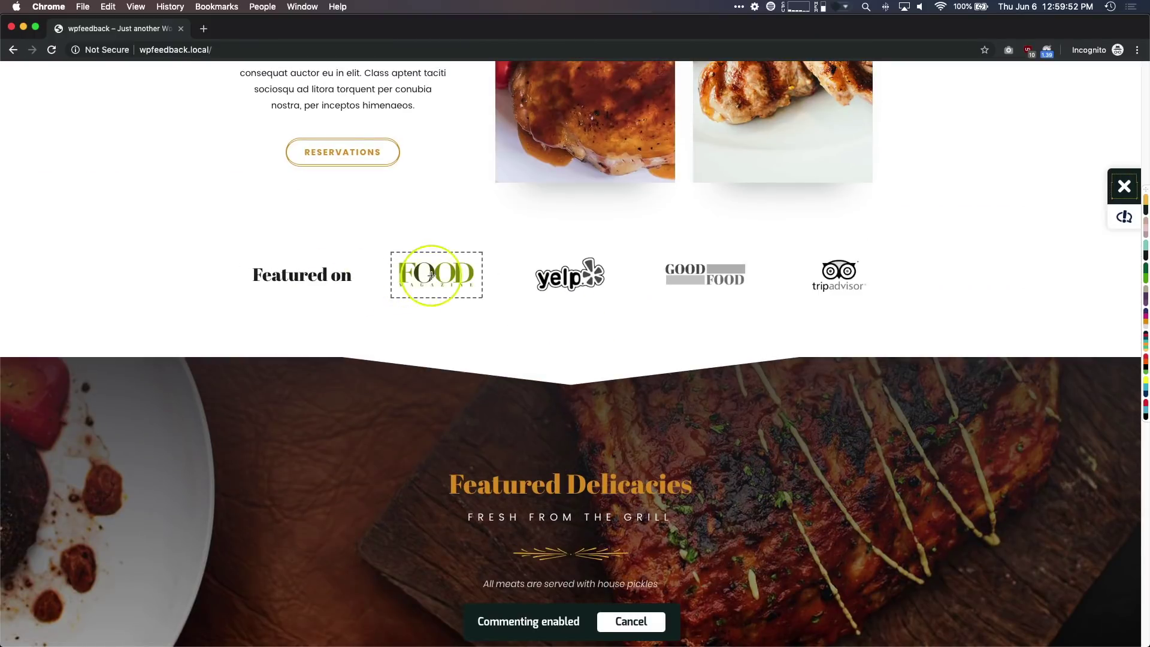
scroll(457, 258, up, 6)
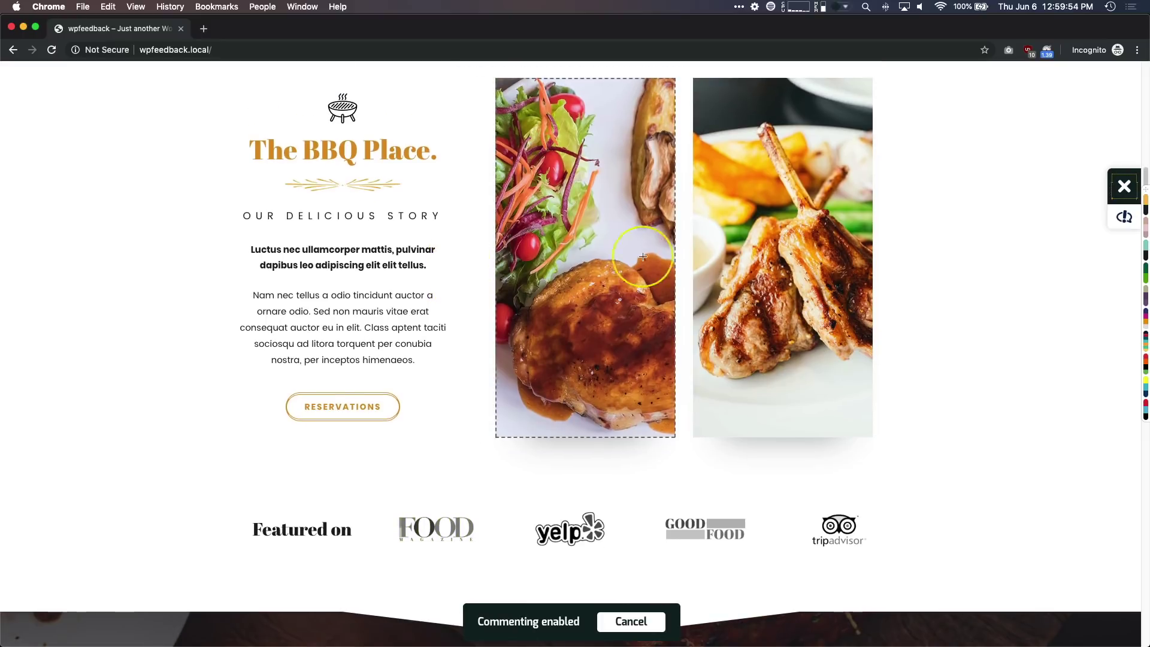
scroll(656, 309, down, 20)
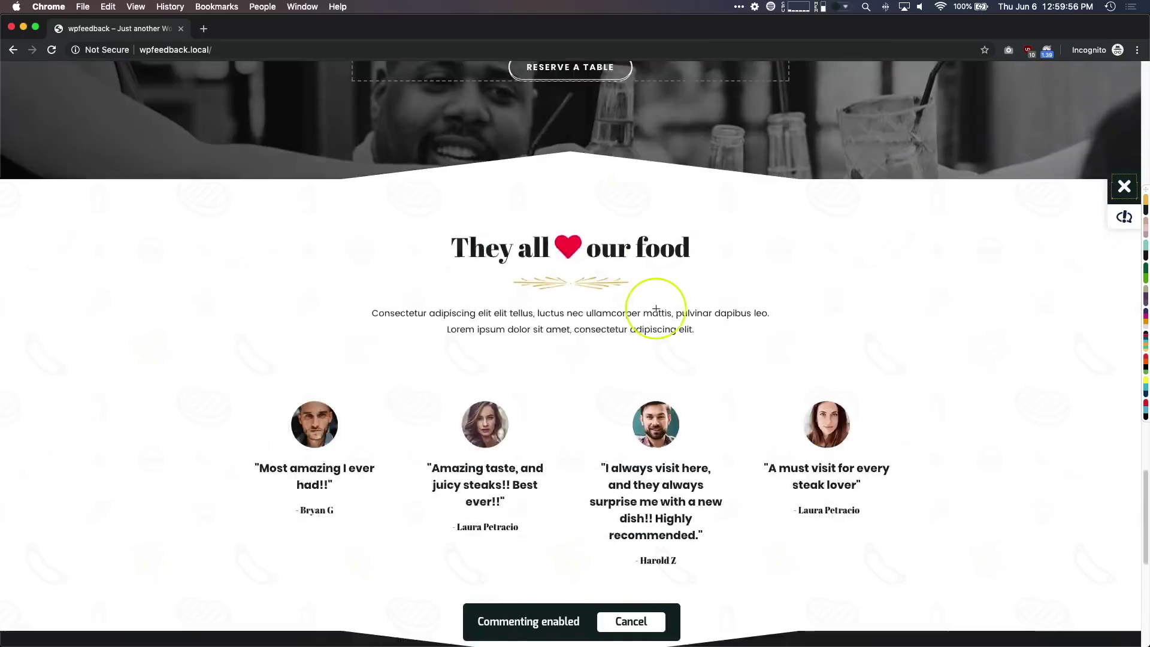
scroll(656, 308, down, 2)
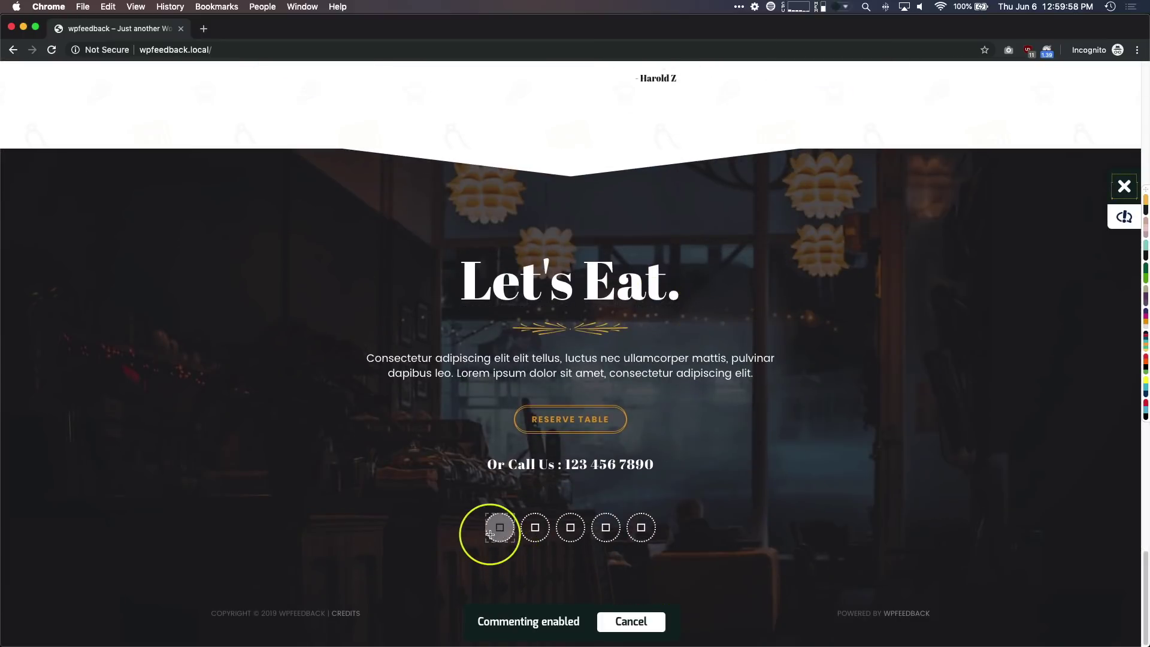
click(519, 515)
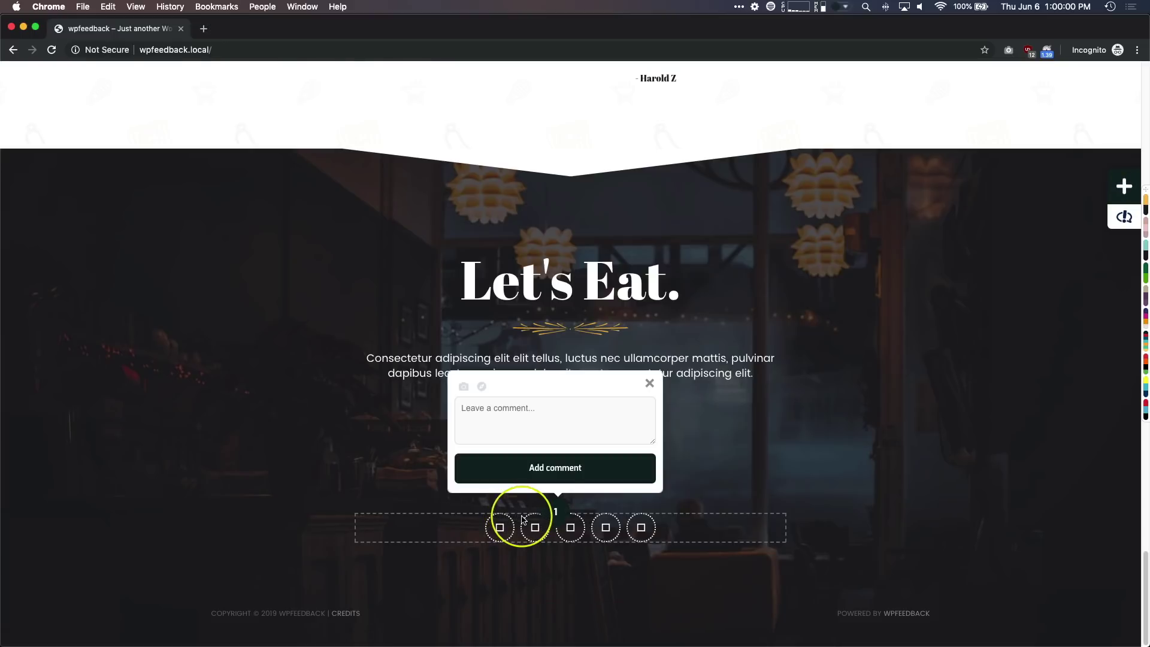
click(529, 412)
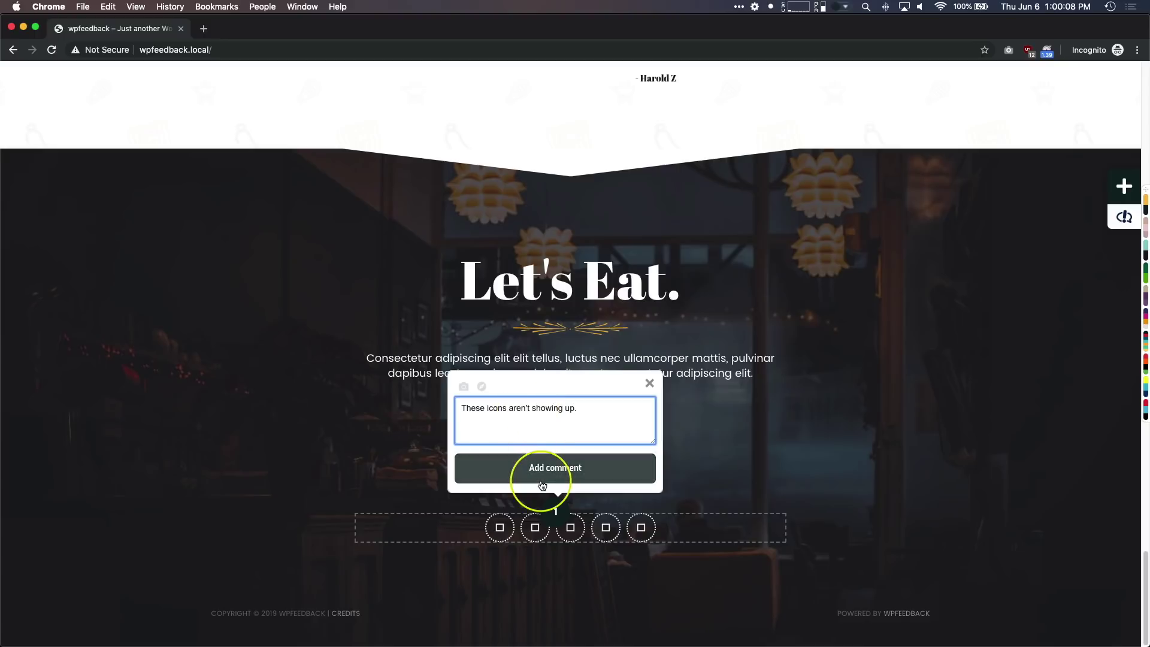
click(554, 480)
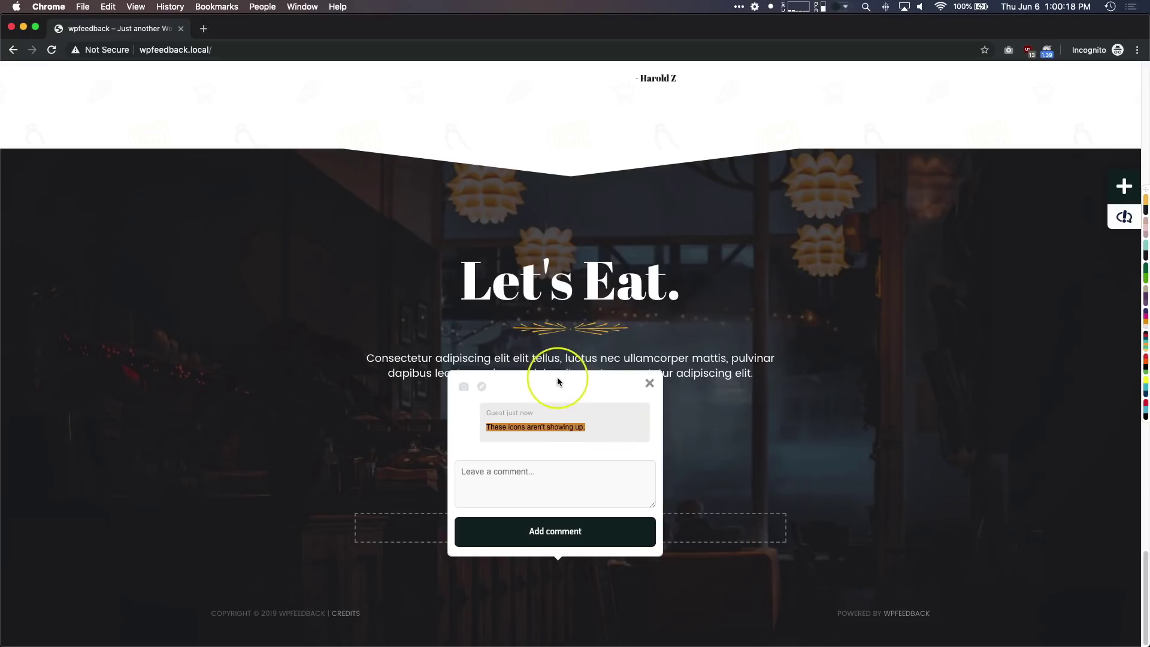
click(465, 390)
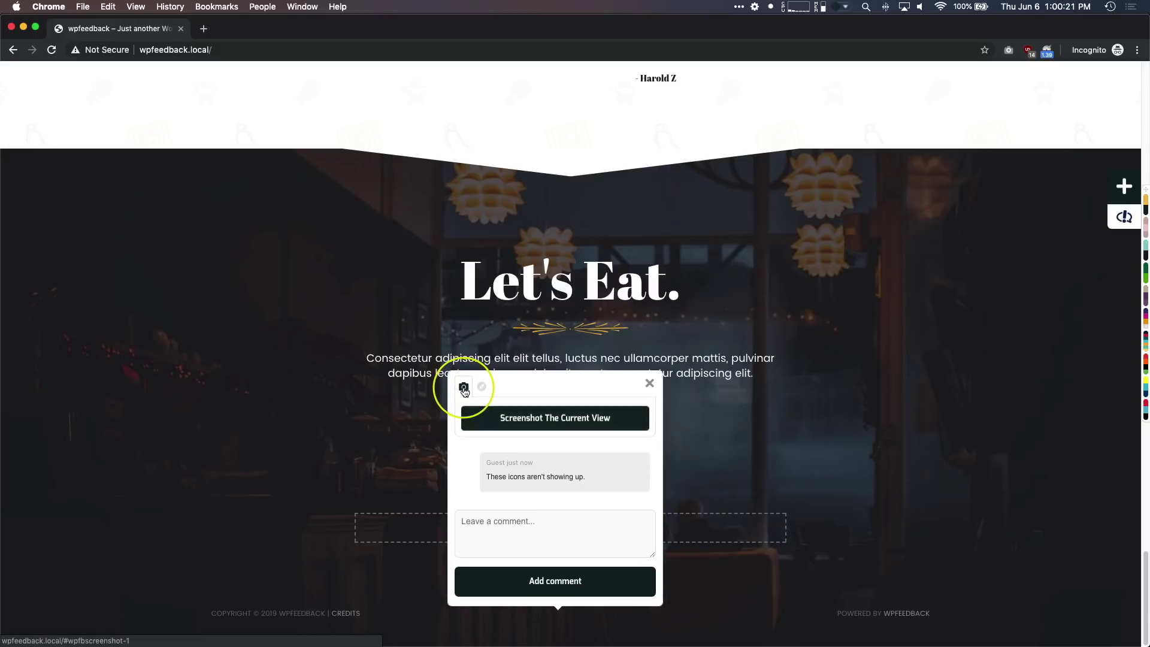
click(549, 418)
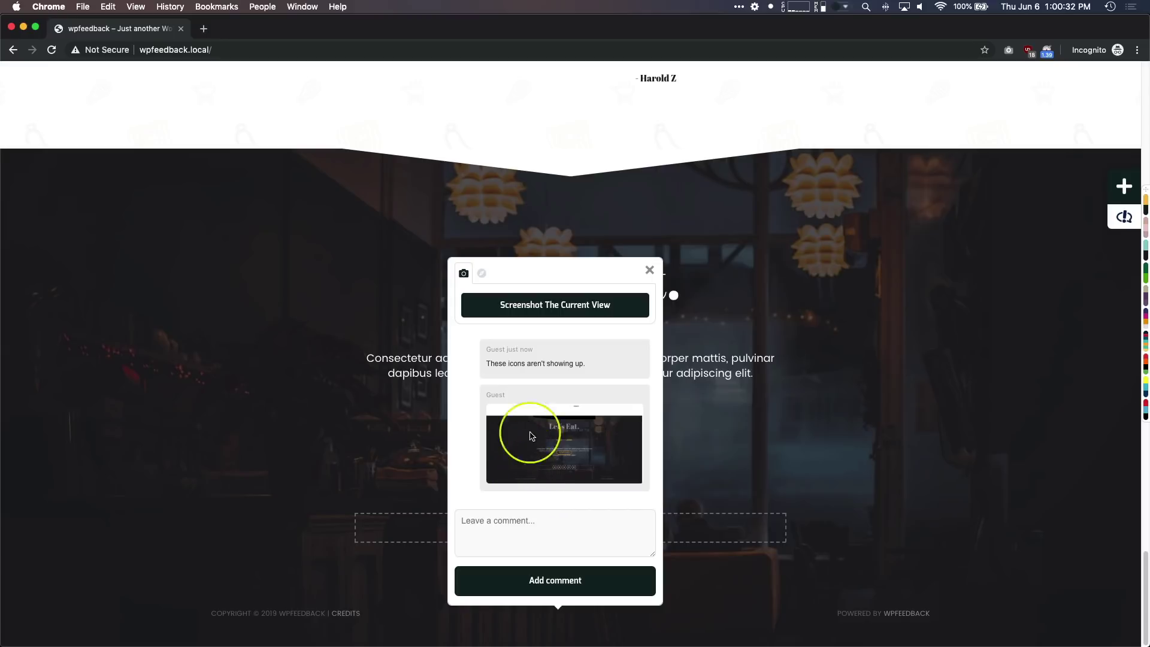
Examine the footer comment's additional information, including resolution, browser and user details, and close the comment
click(481, 273)
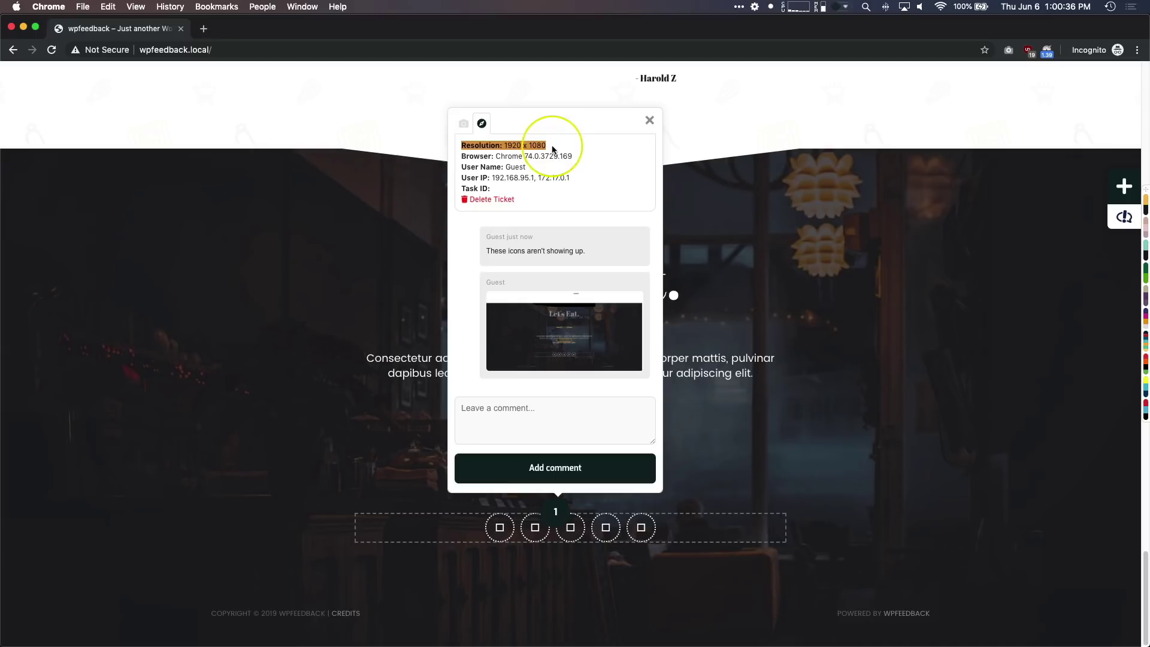
drag(461, 156, 554, 183)
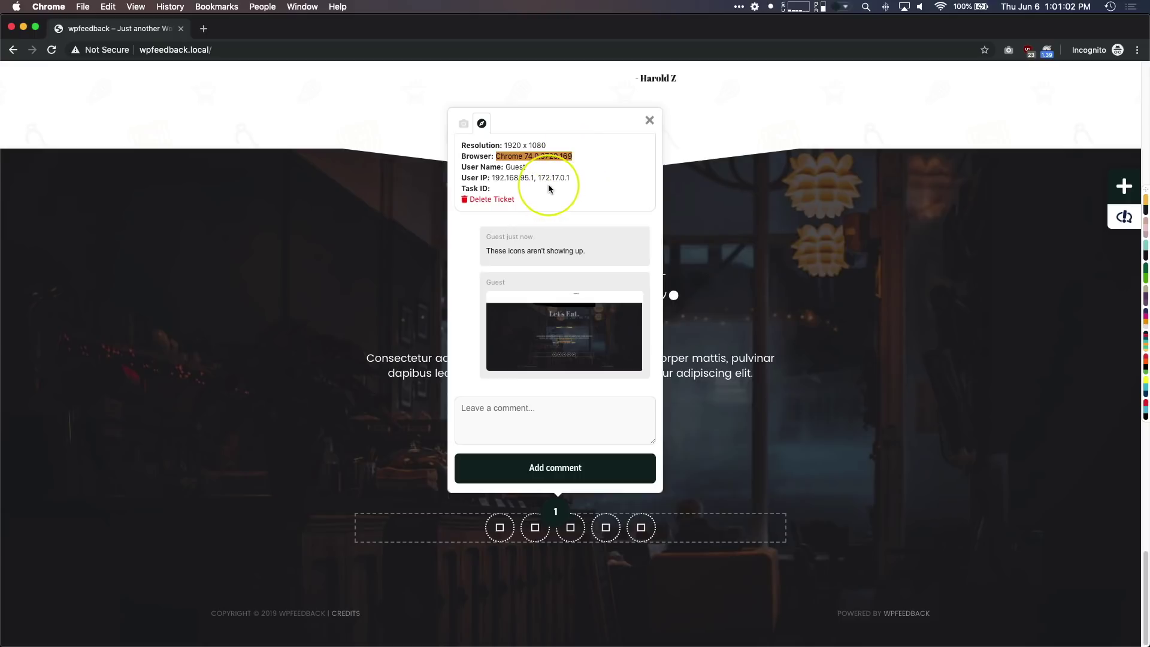
click(497, 158)
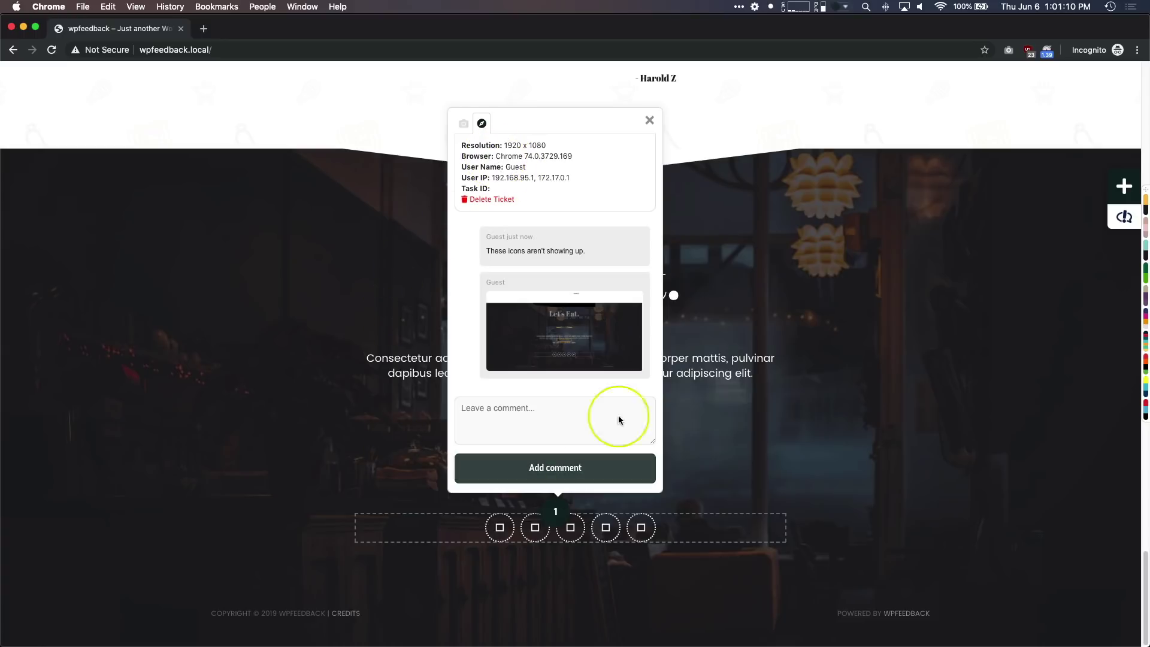
click(649, 120)
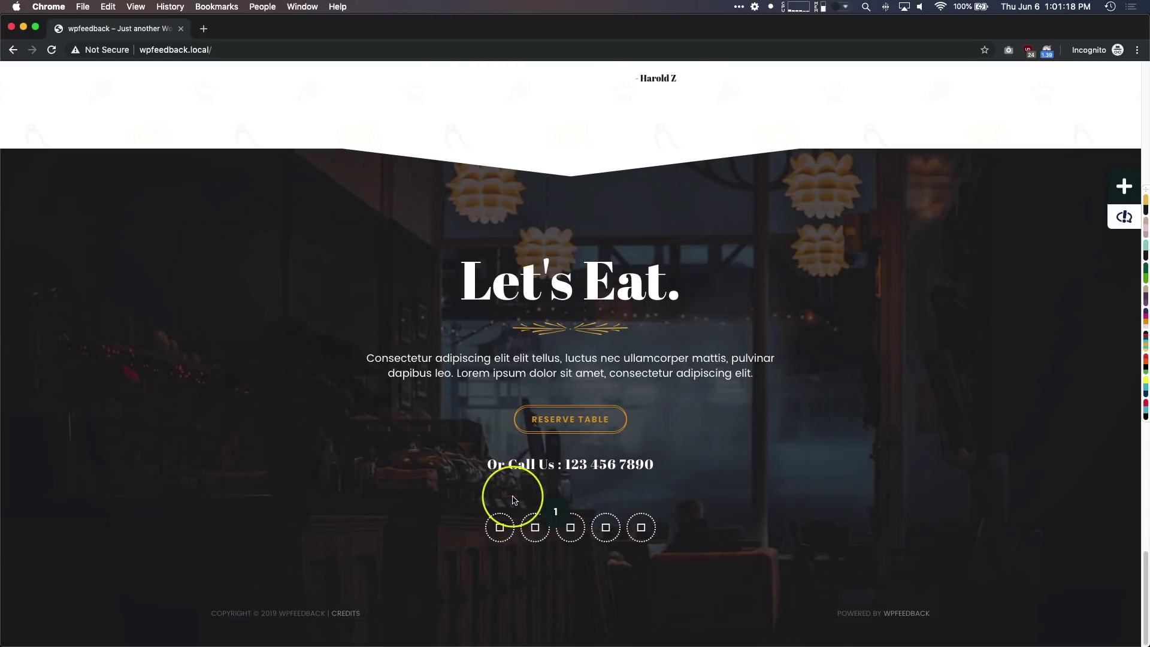
Leave the comment "Take out mackerel." on the Grilled mackerel steak heading and close the comment
scroll(462, 419, up, 8)
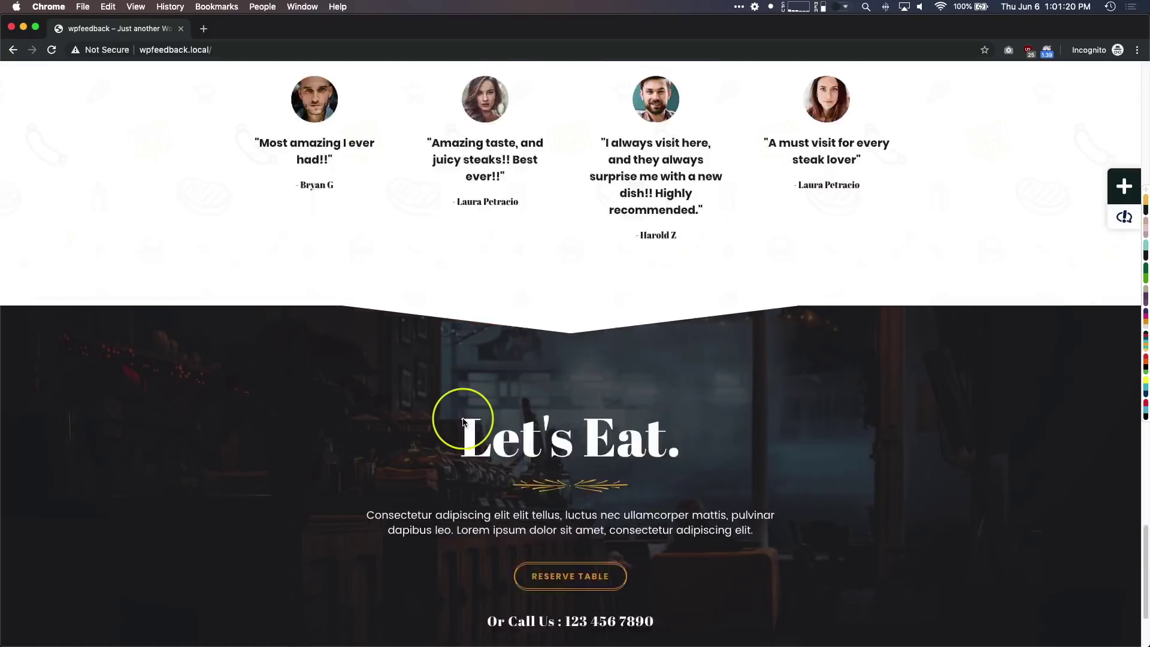
scroll(462, 421, up, 10)
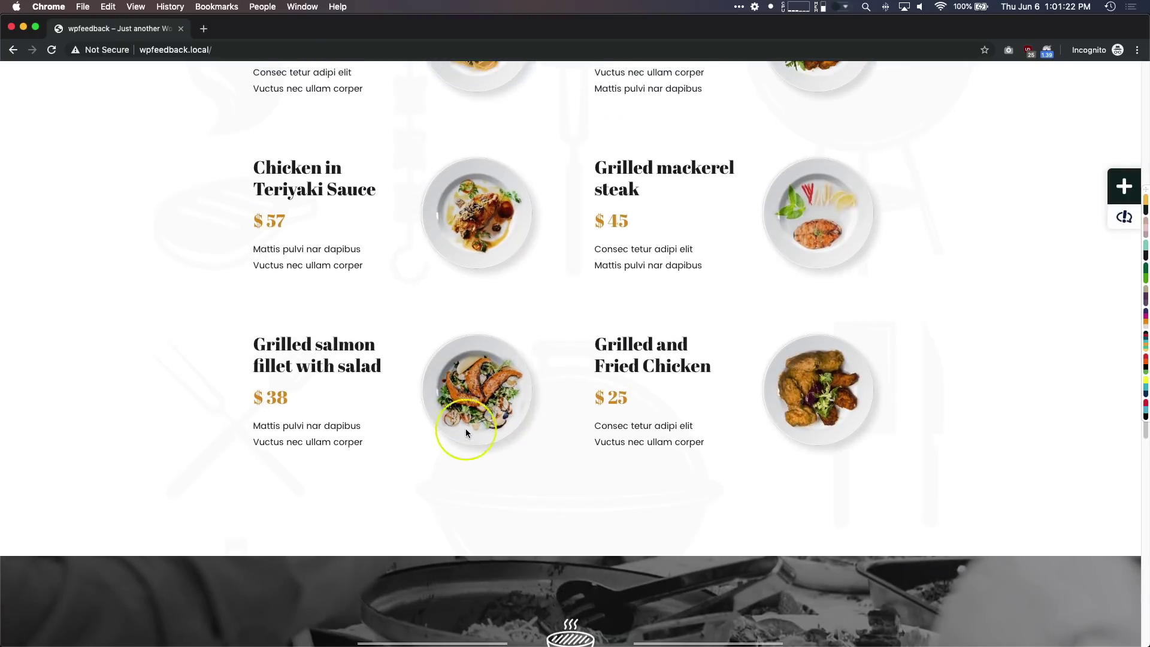
click(1122, 188)
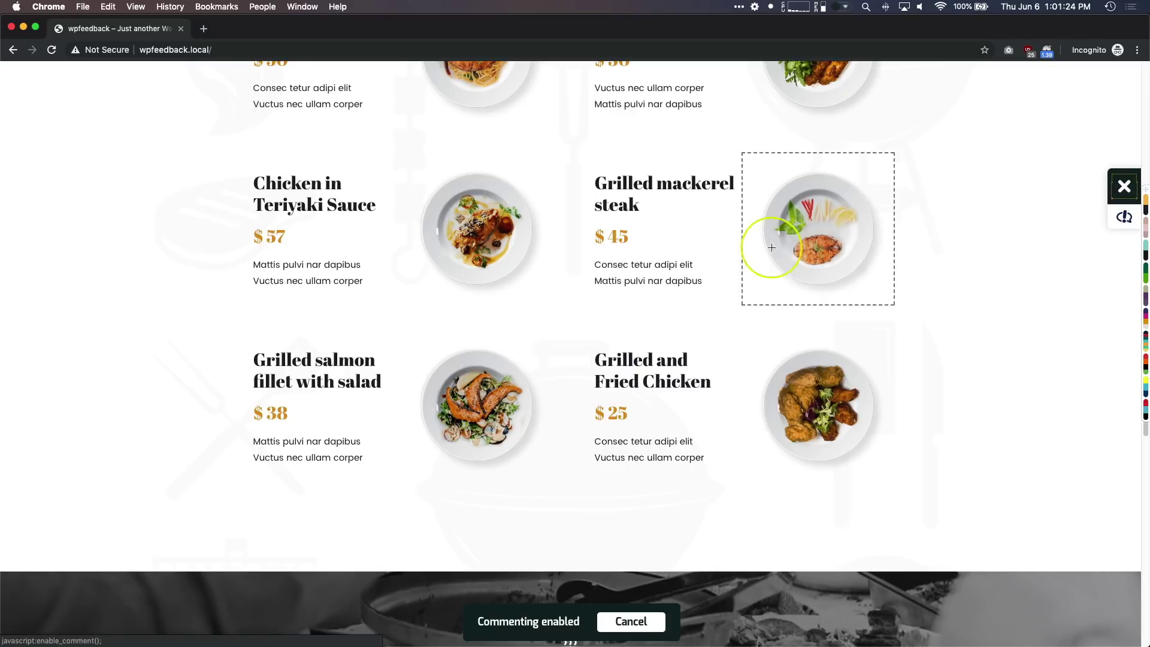
click(631, 187)
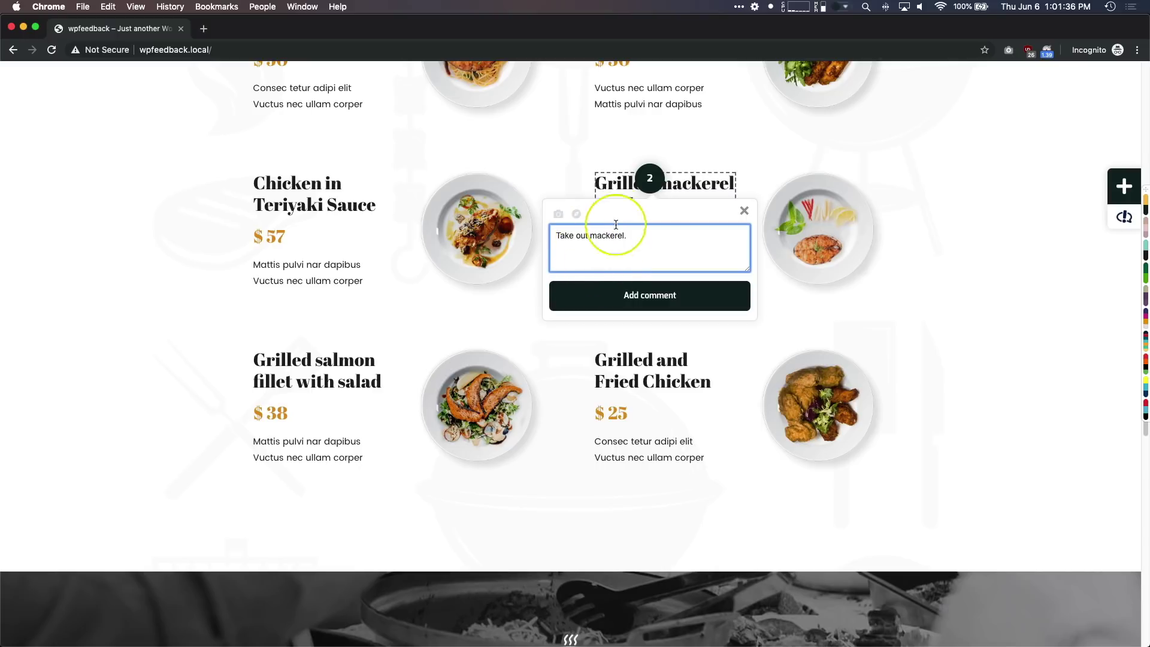
click(632, 292)
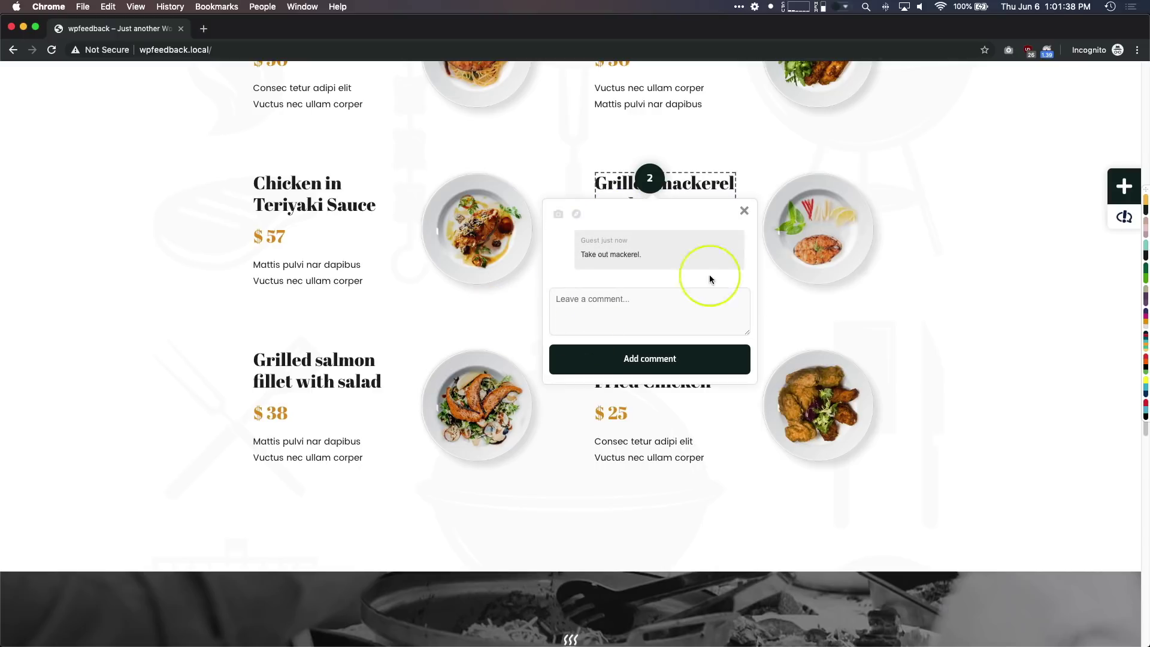
click(745, 211)
Comment "Make these logos in color please." on the Featured on logo row, attach a screenshot of the current view and close the comment
scroll(650, 224, up, 2)
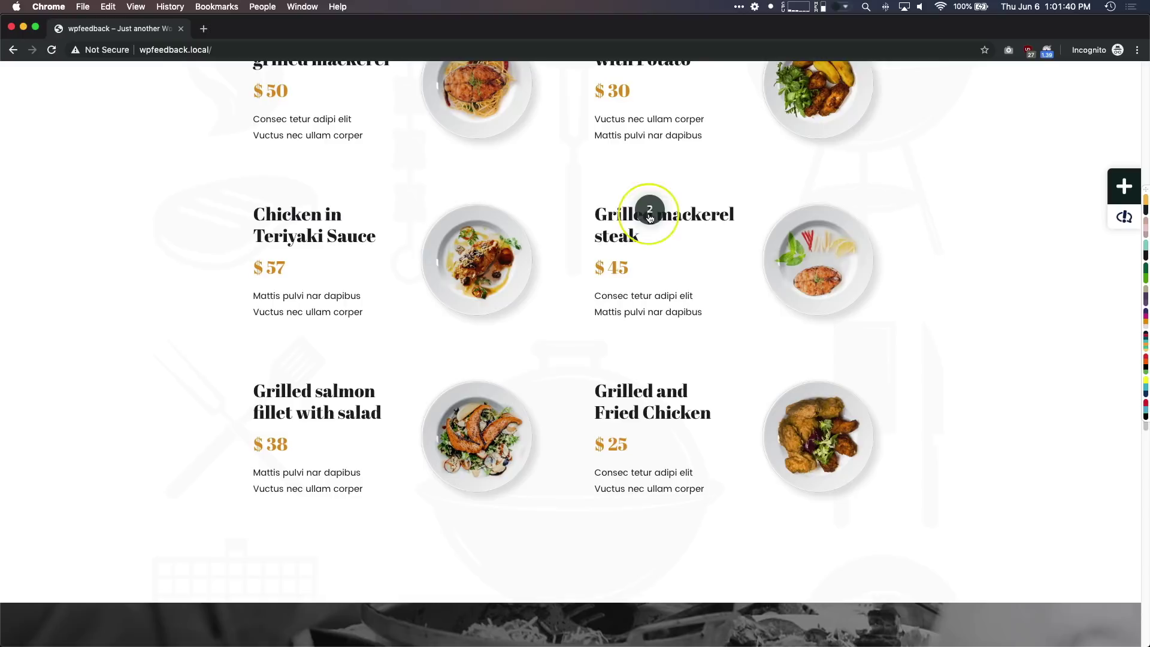
scroll(526, 319, up, 12)
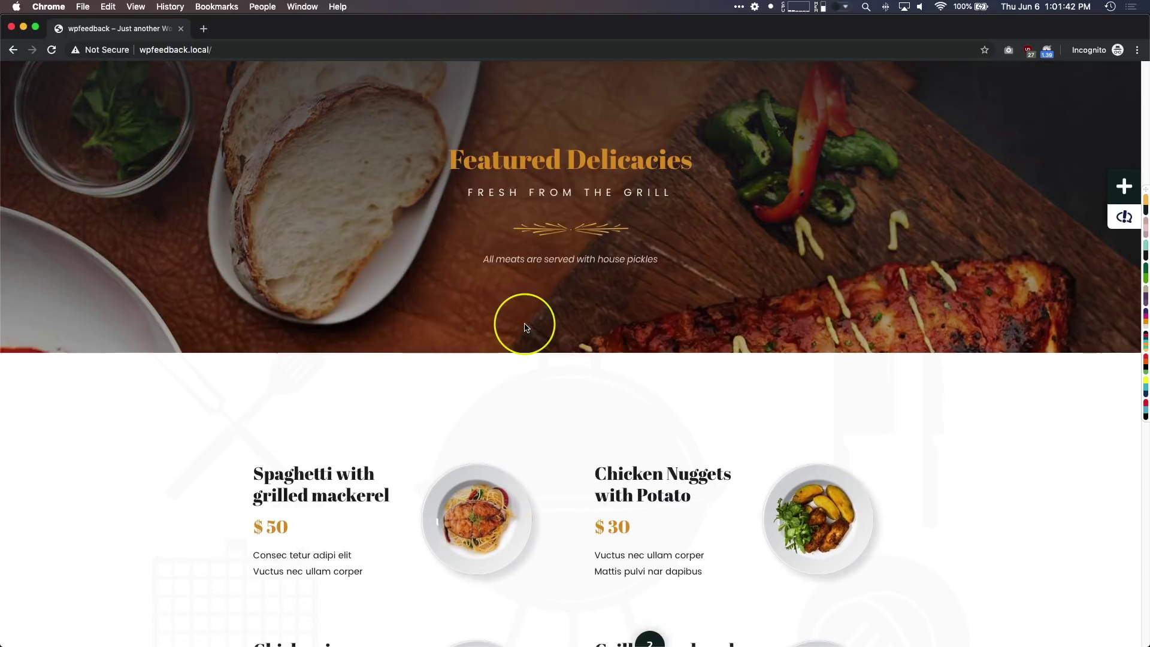
scroll(524, 325, up, 5)
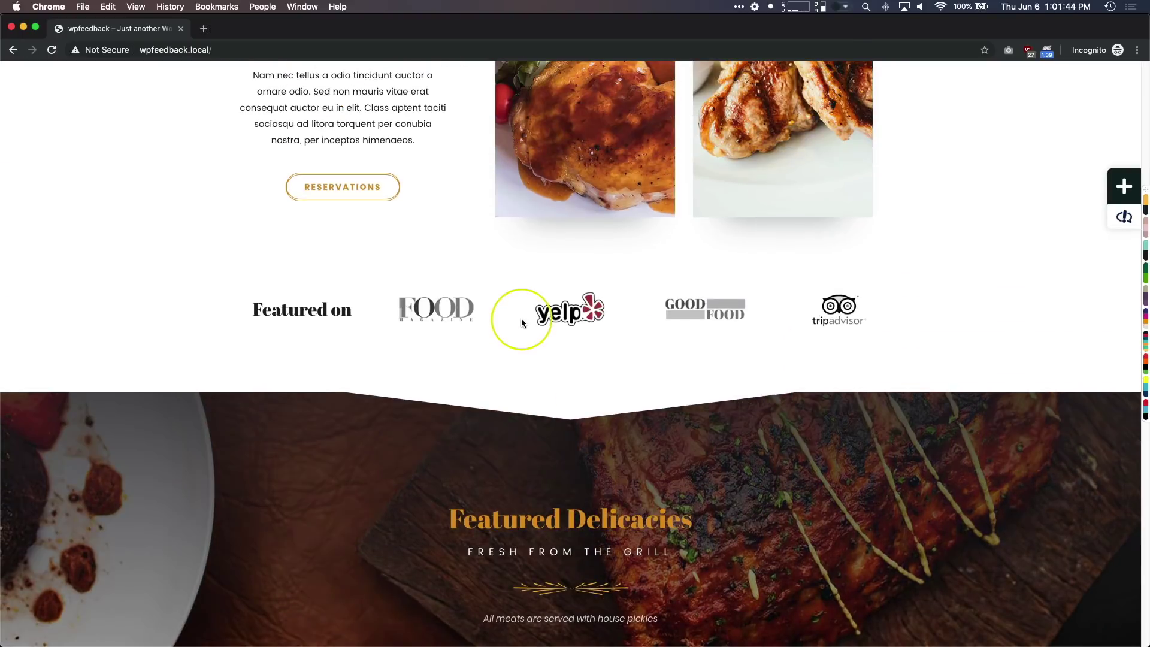
click(1124, 186)
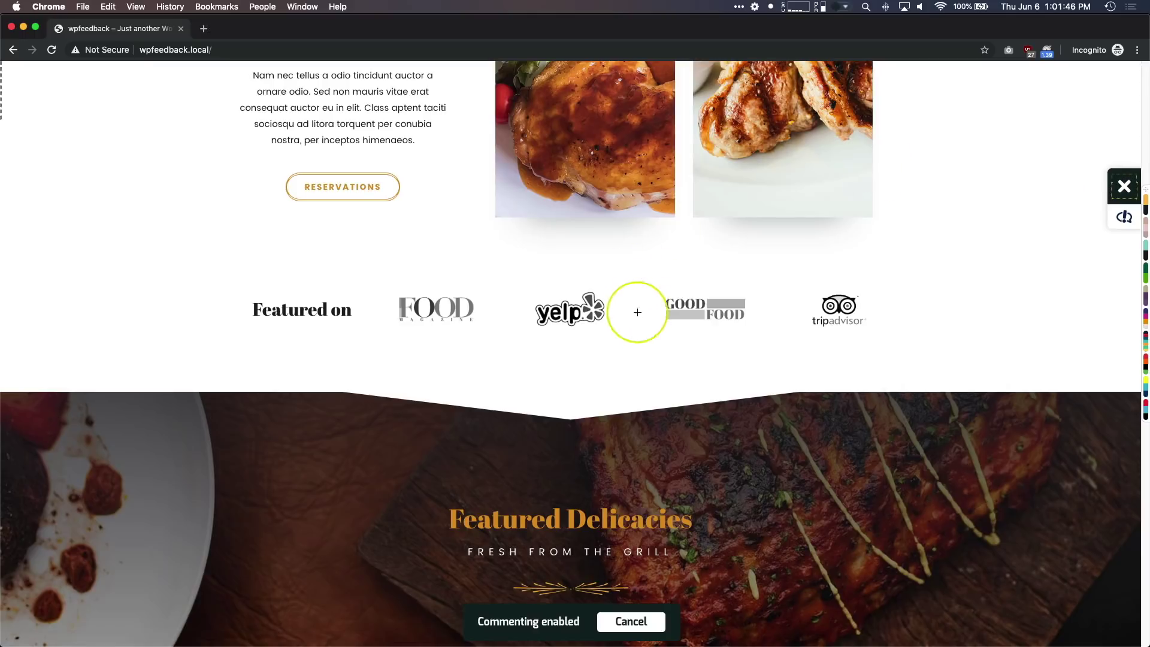
key(Escape)
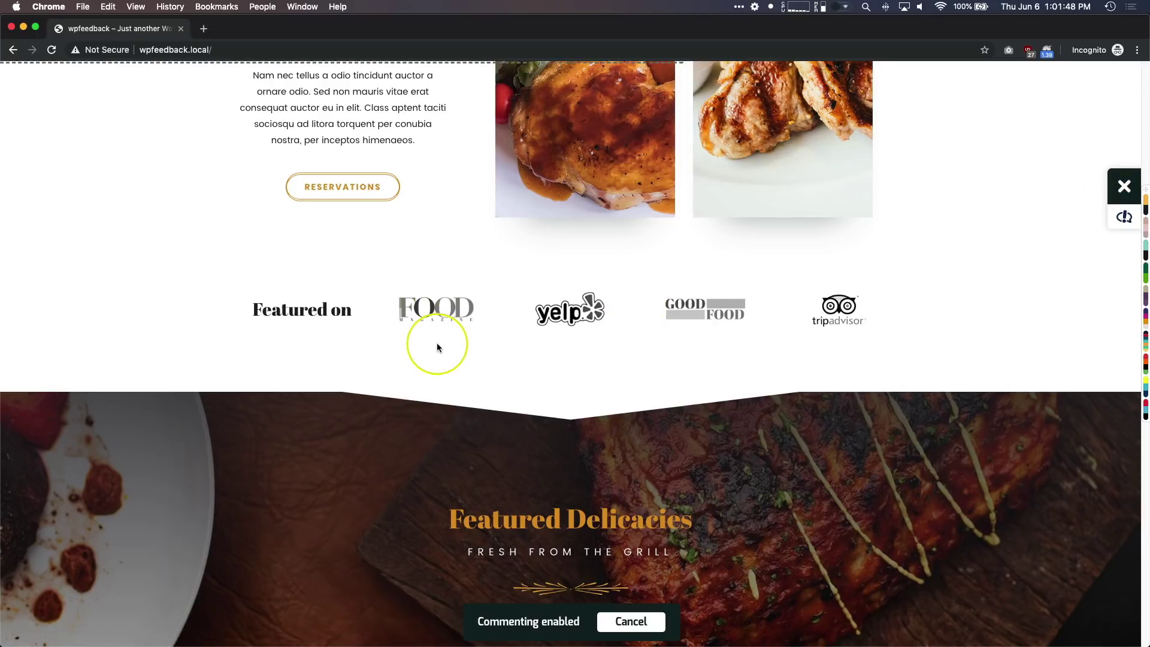
click(1125, 186)
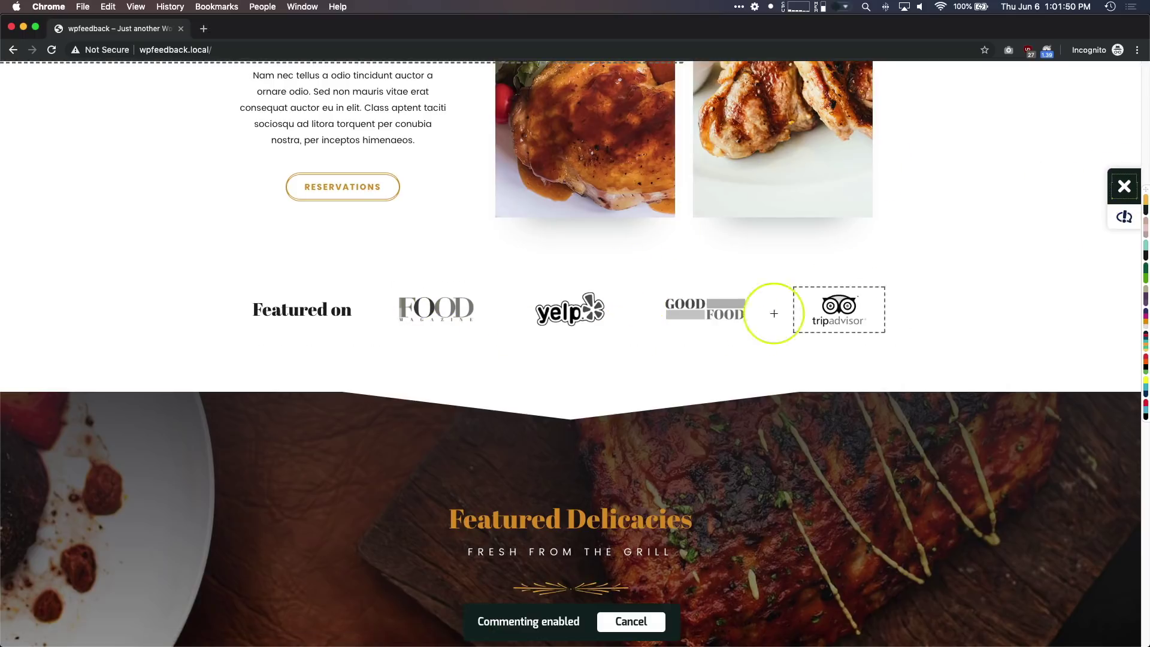
click(549, 290)
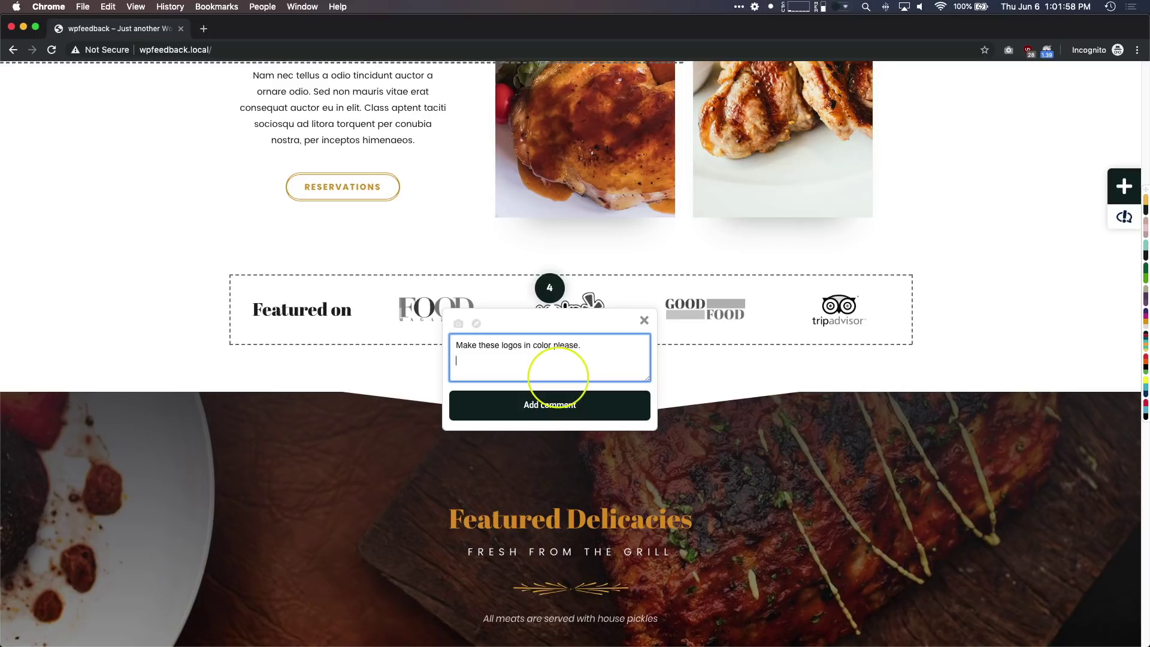
click(560, 395)
mouse_move(462, 328)
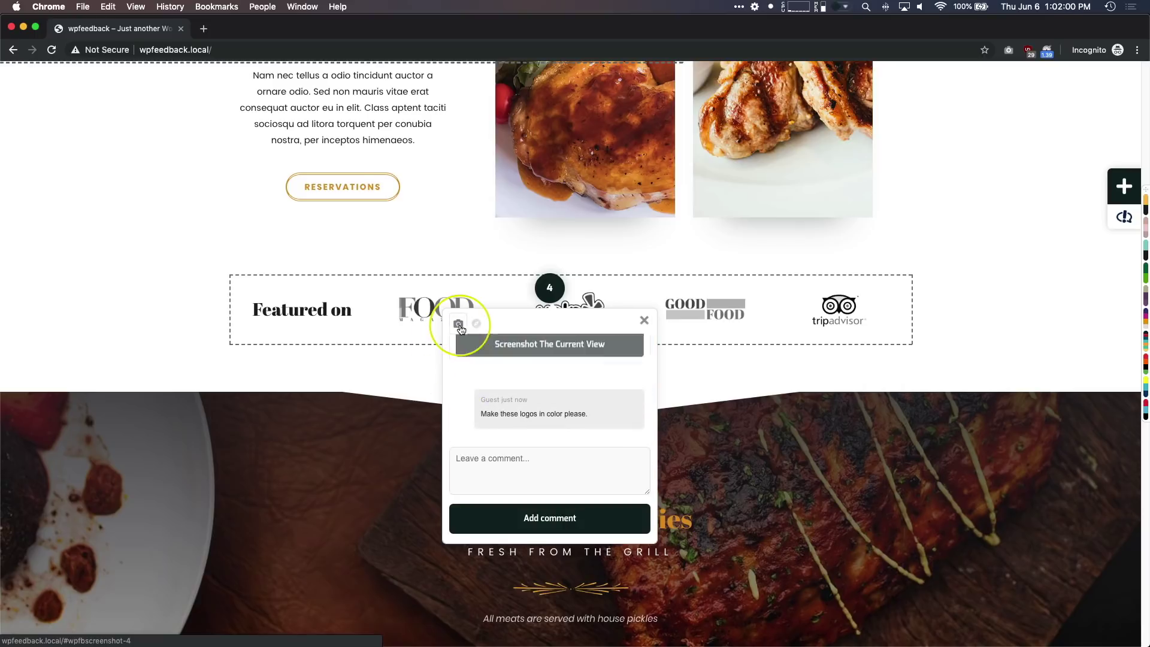
click(488, 356)
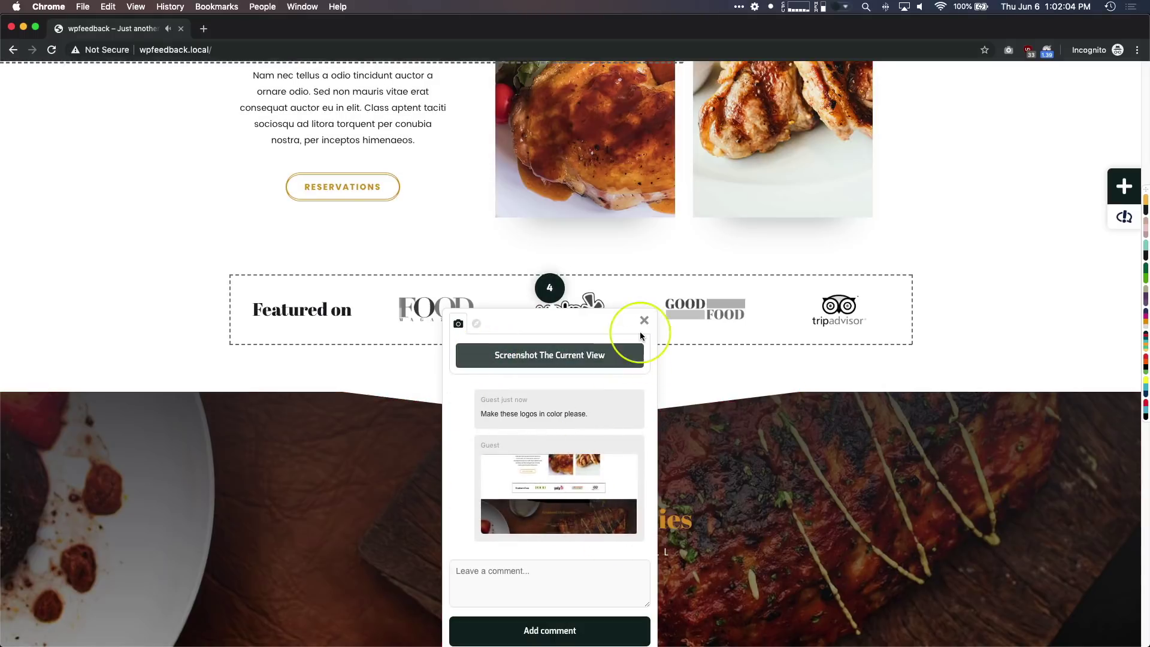
click(645, 322)
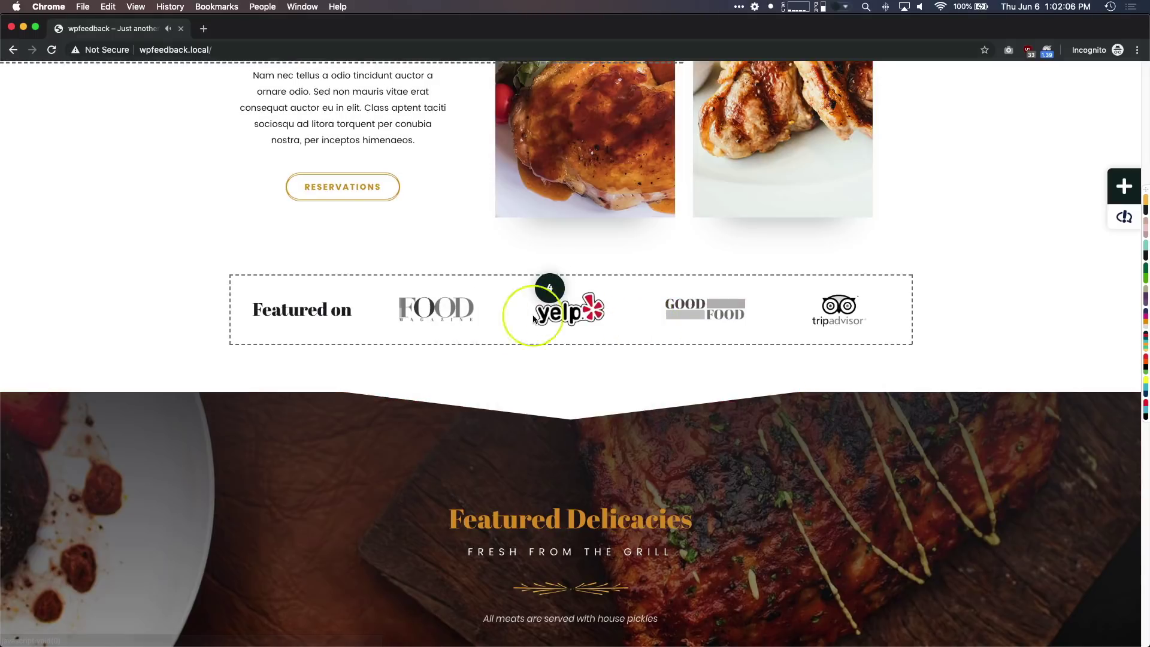
scroll(206, 296, up, 7)
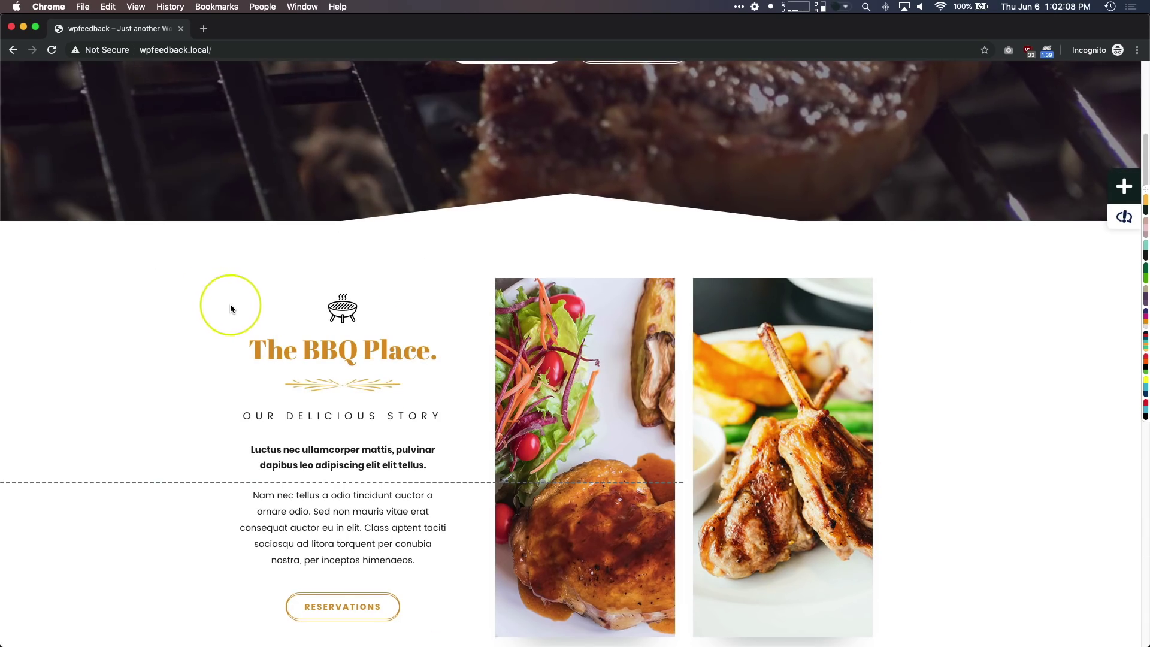
scroll(170, 489, down, 1)
scroll(170, 487, up, 10)
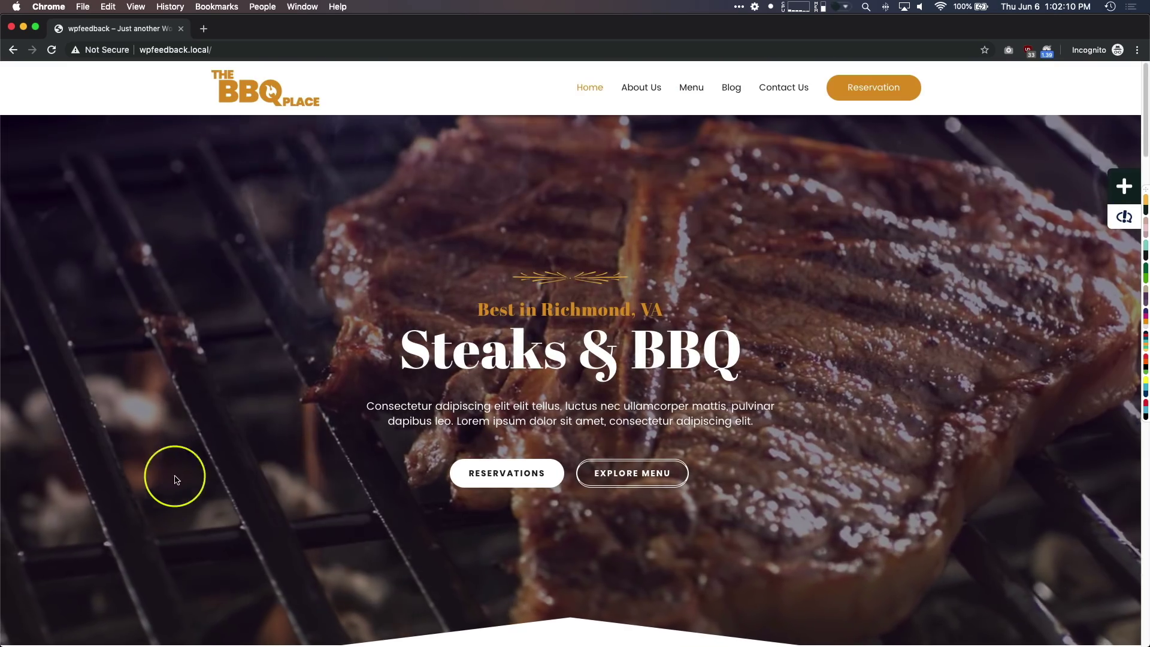
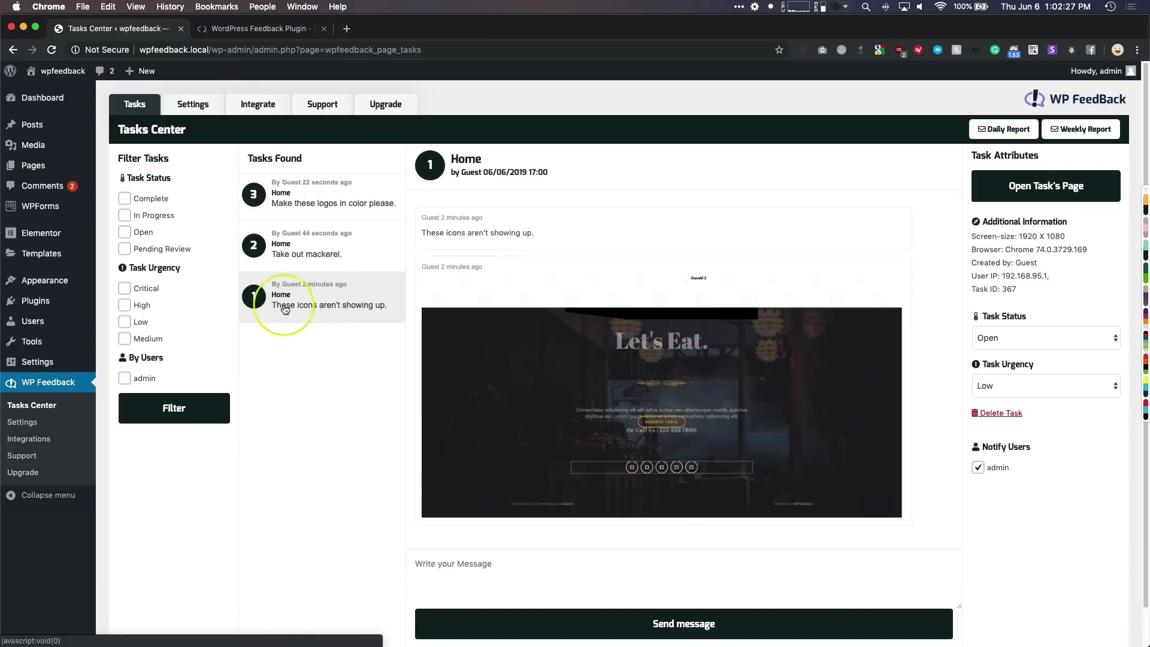
Examine the footer icons task's comment and view its attached screenshot at full size, closing the screenshot when done
drag(538, 233, 422, 232)
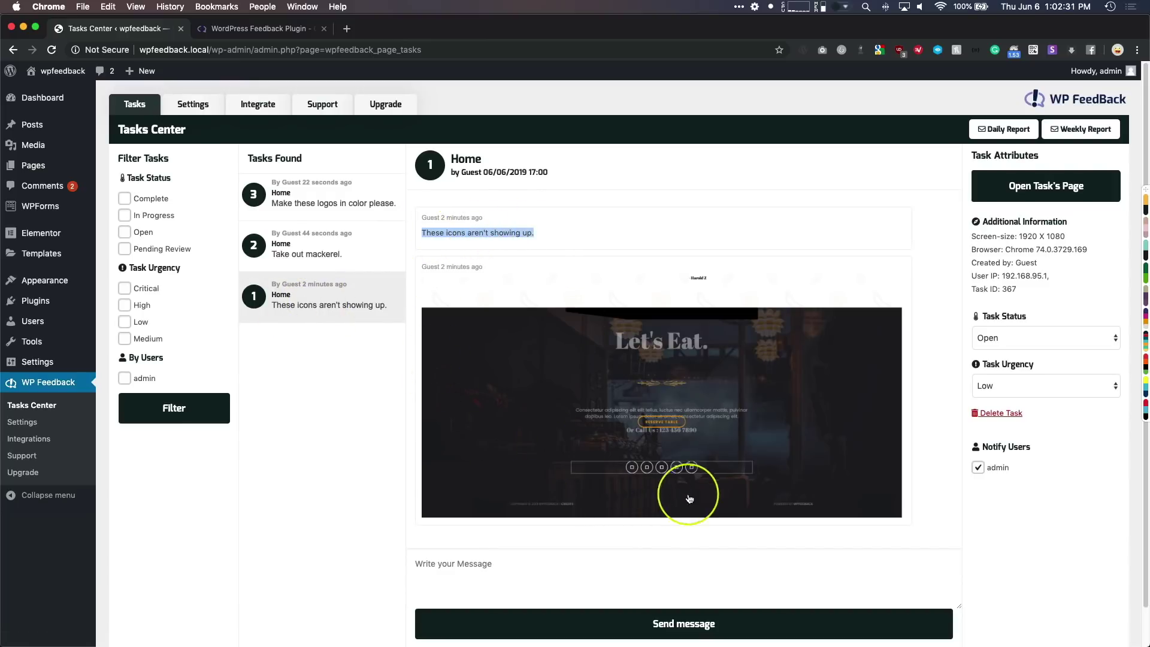
click(677, 467)
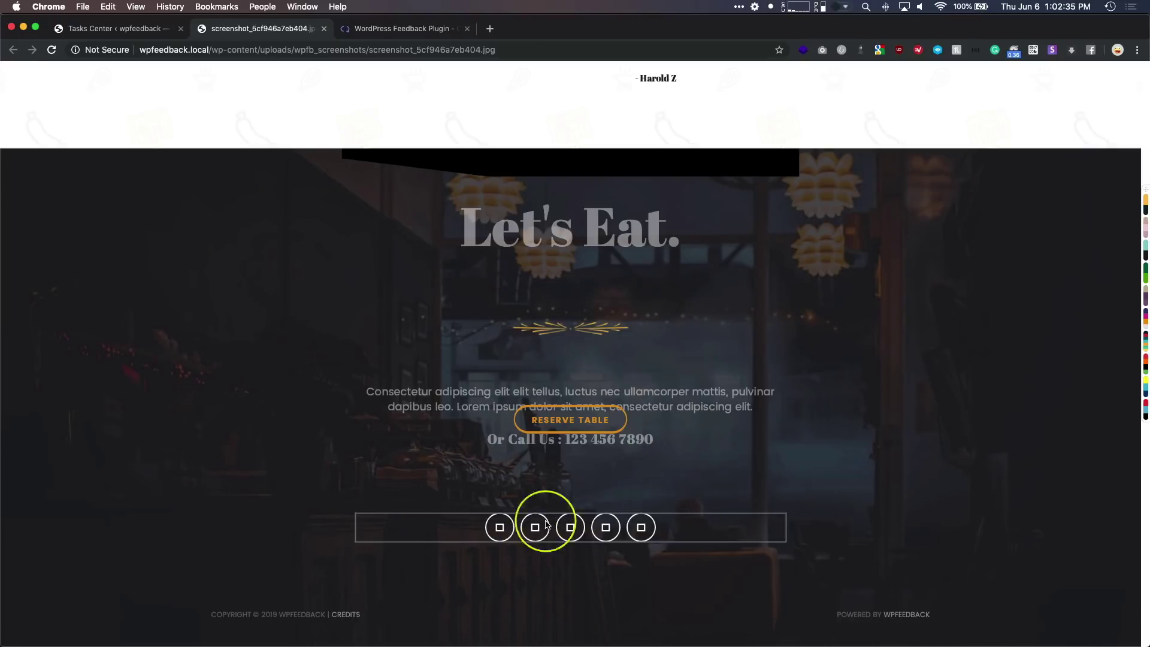
click(324, 28)
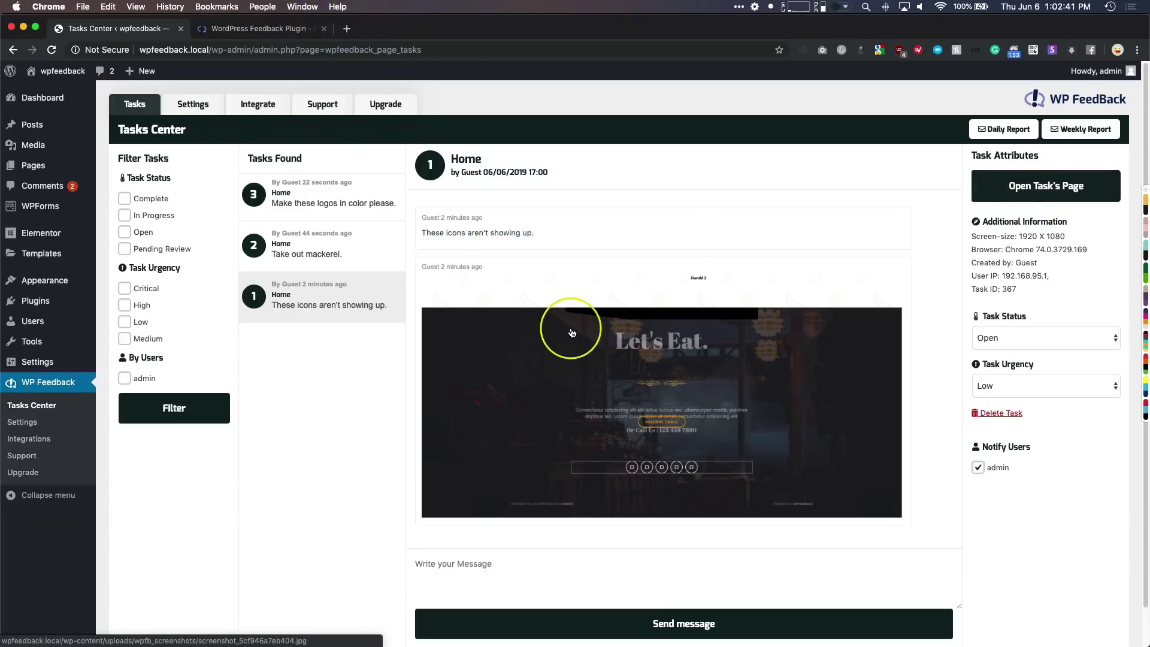
Reply "This has been fixed." to the footer icons task and review its status, urgency and notification attributes
click(504, 566)
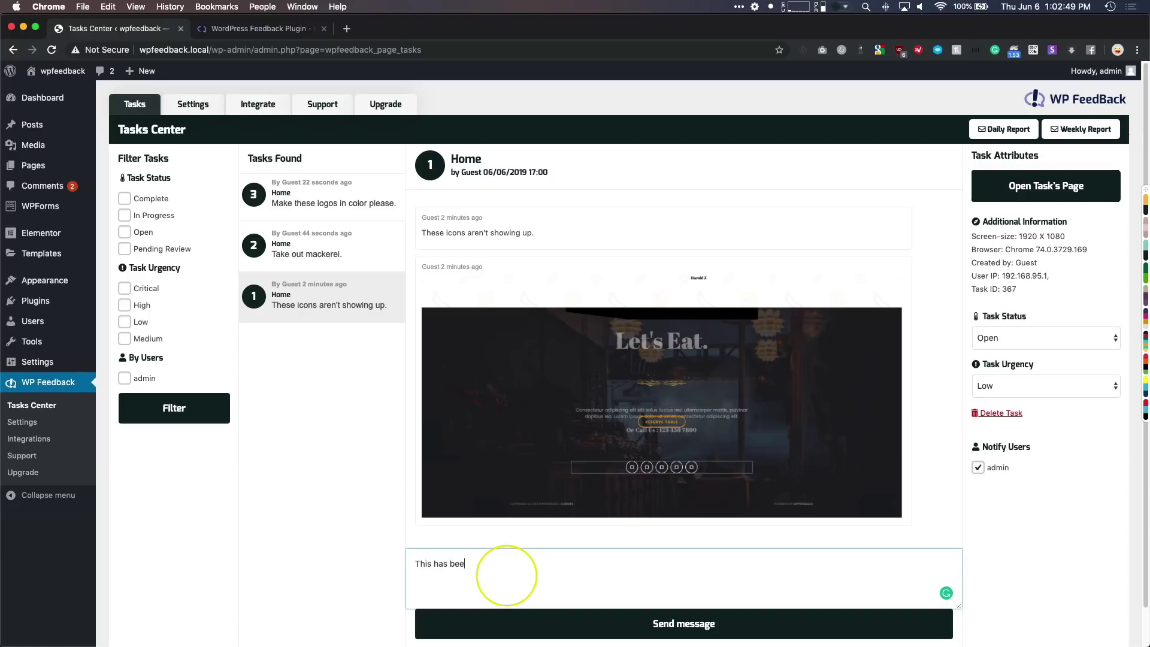
click(483, 623)
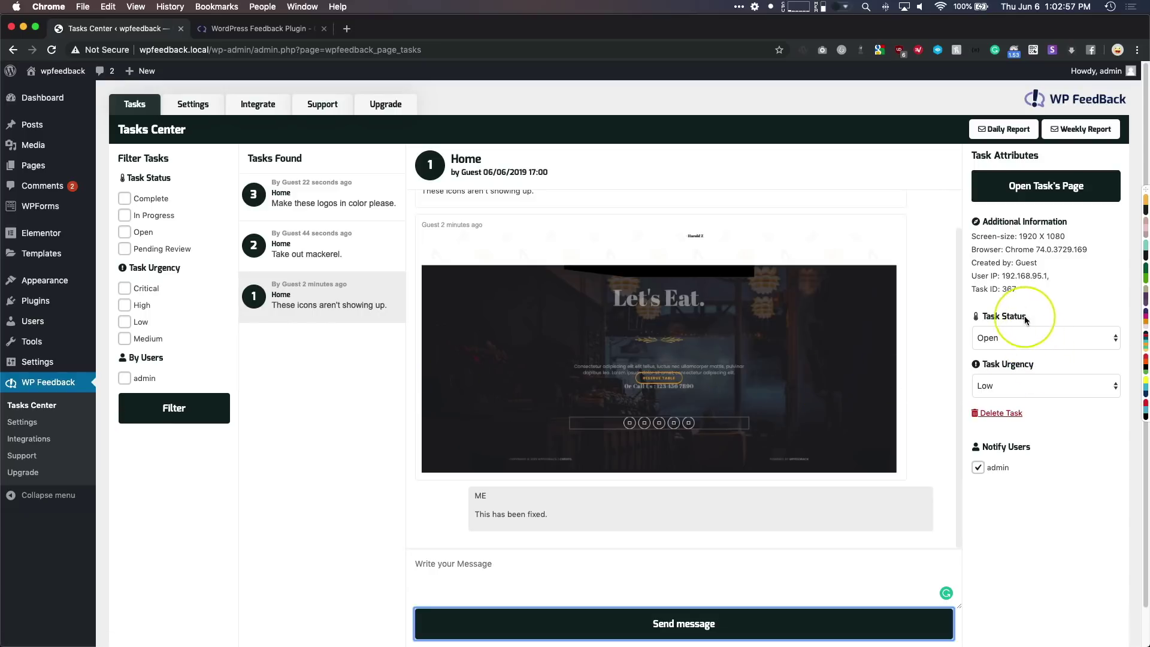
drag(1028, 315, 985, 315)
drag(1040, 367, 983, 365)
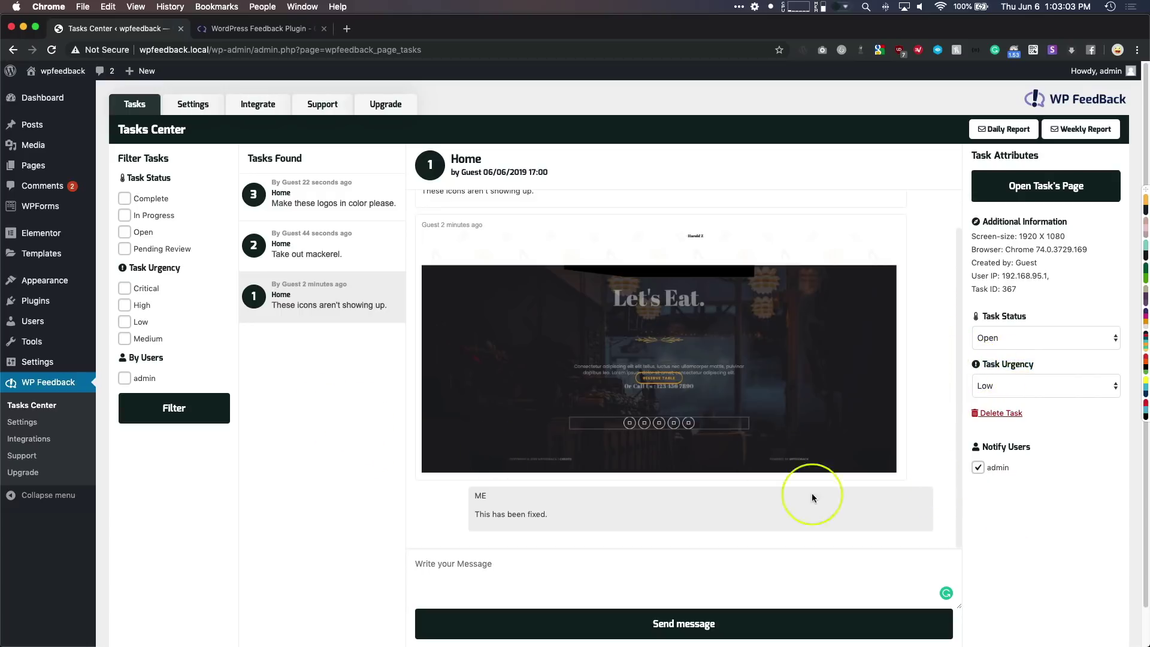
drag(997, 448, 1015, 449)
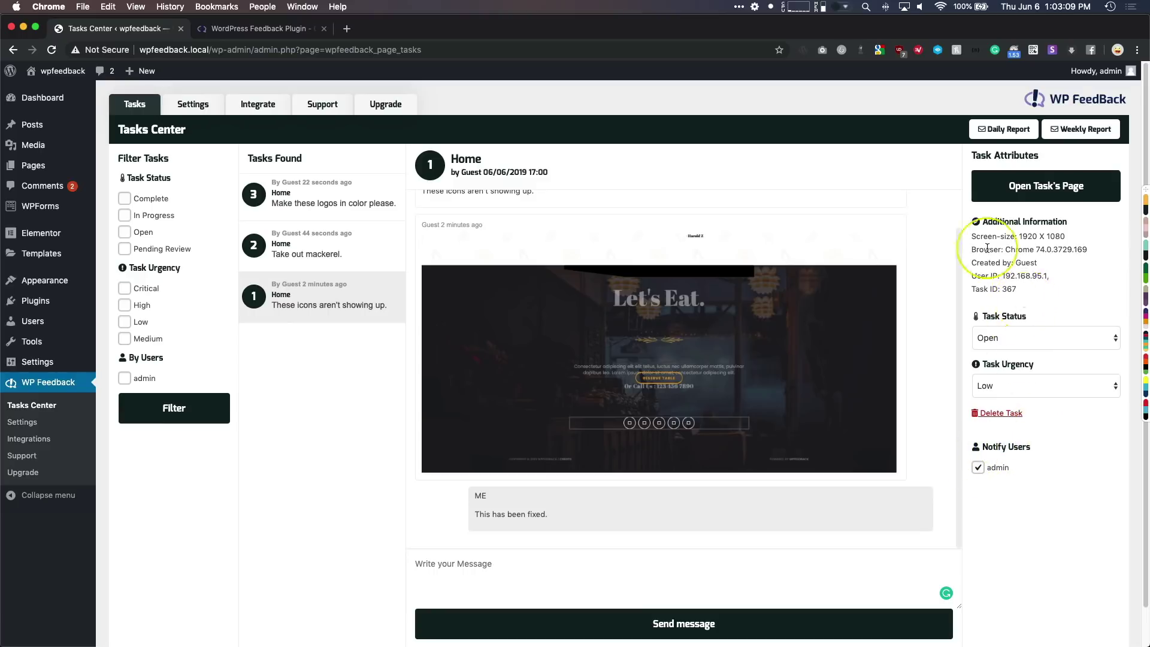
scroll(612, 276, up, 2)
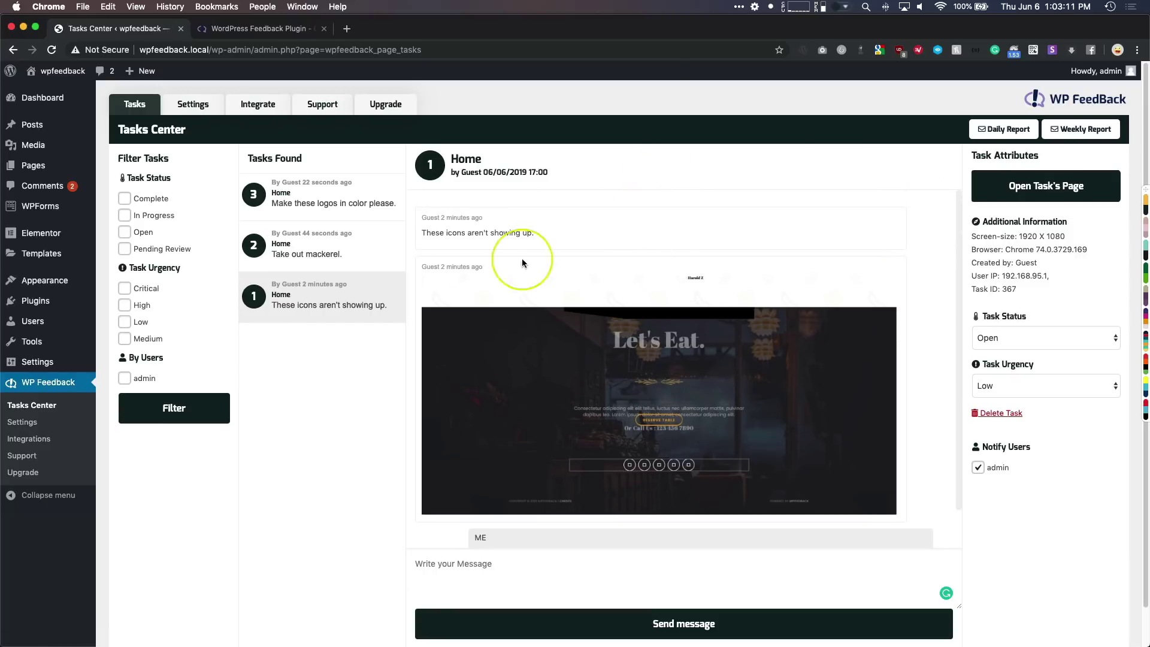
Read the "Take out mackerel." task and open its page to inspect the grilled mackerel menu items
click(309, 254)
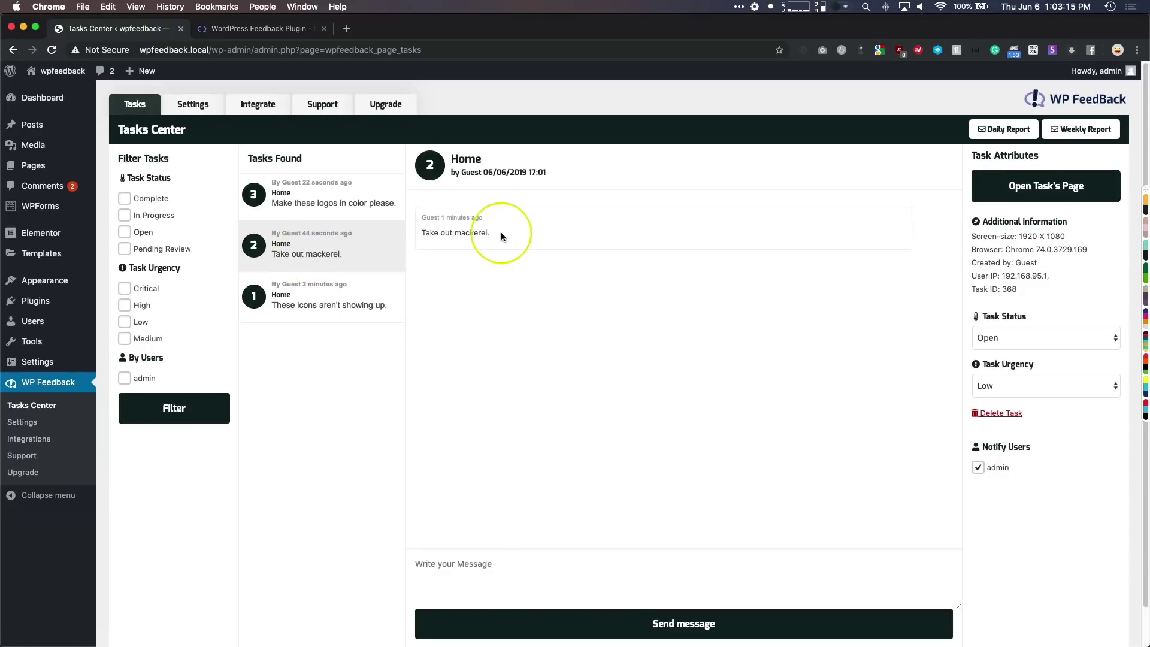
drag(500, 234, 427, 233)
click(1034, 187)
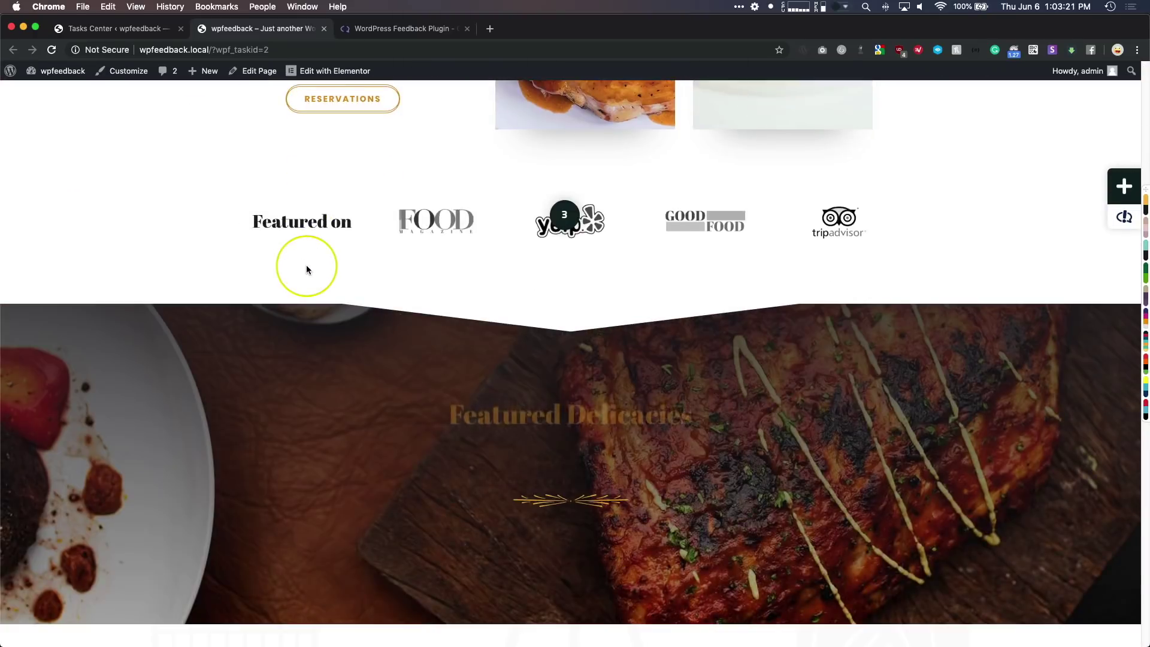
scroll(305, 267, down, 7)
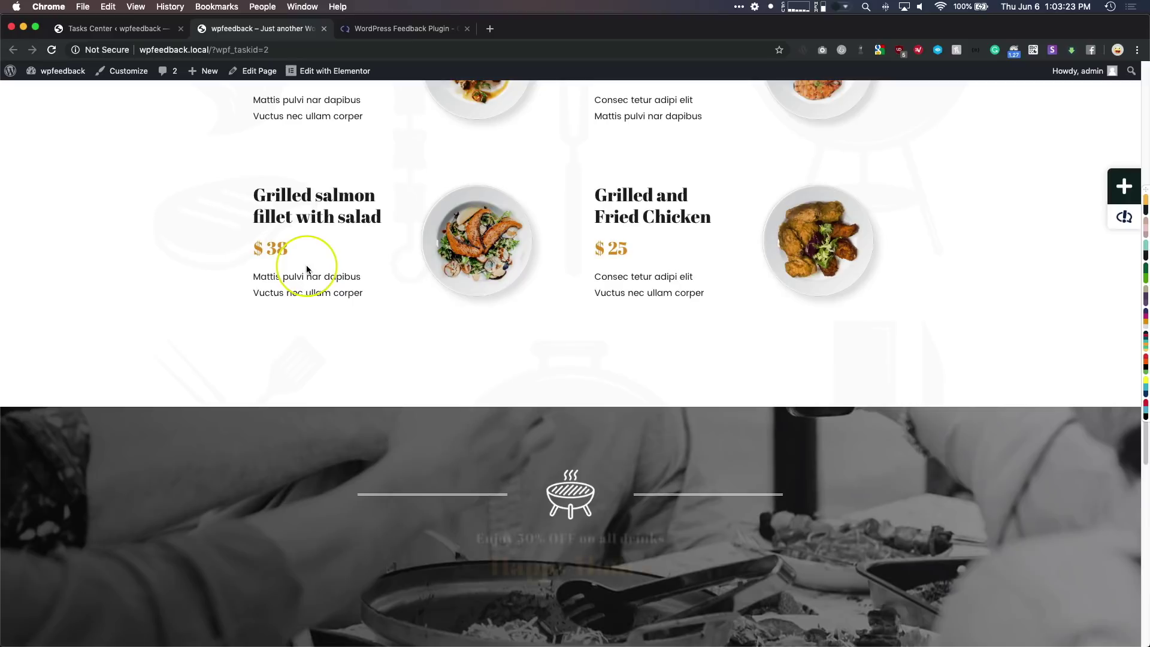
scroll(308, 264, up, 5)
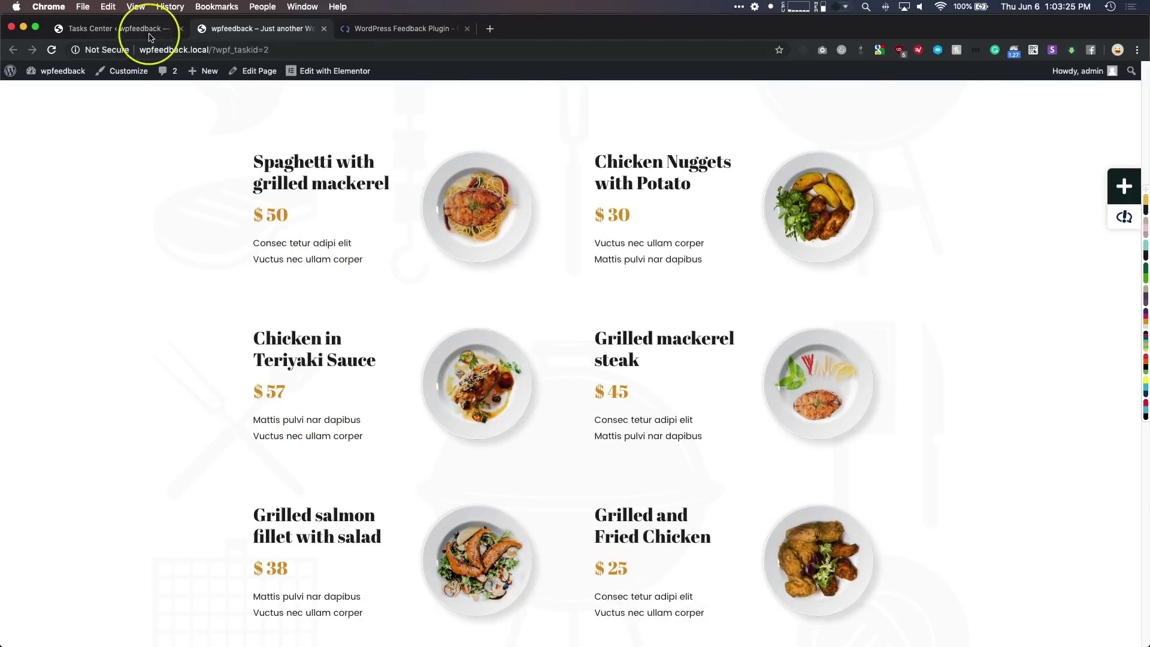
Return to the Tasks Center, read the "Make these logos in color please." task and view its attached screenshot
click(120, 28)
click(366, 195)
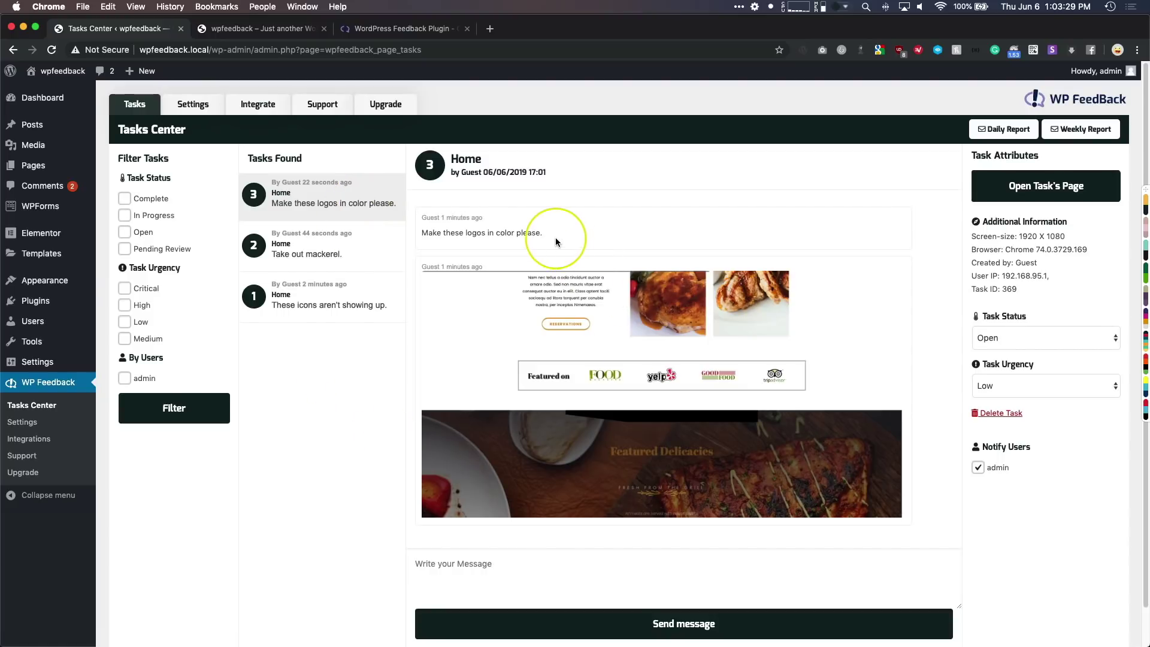
drag(543, 236, 417, 232)
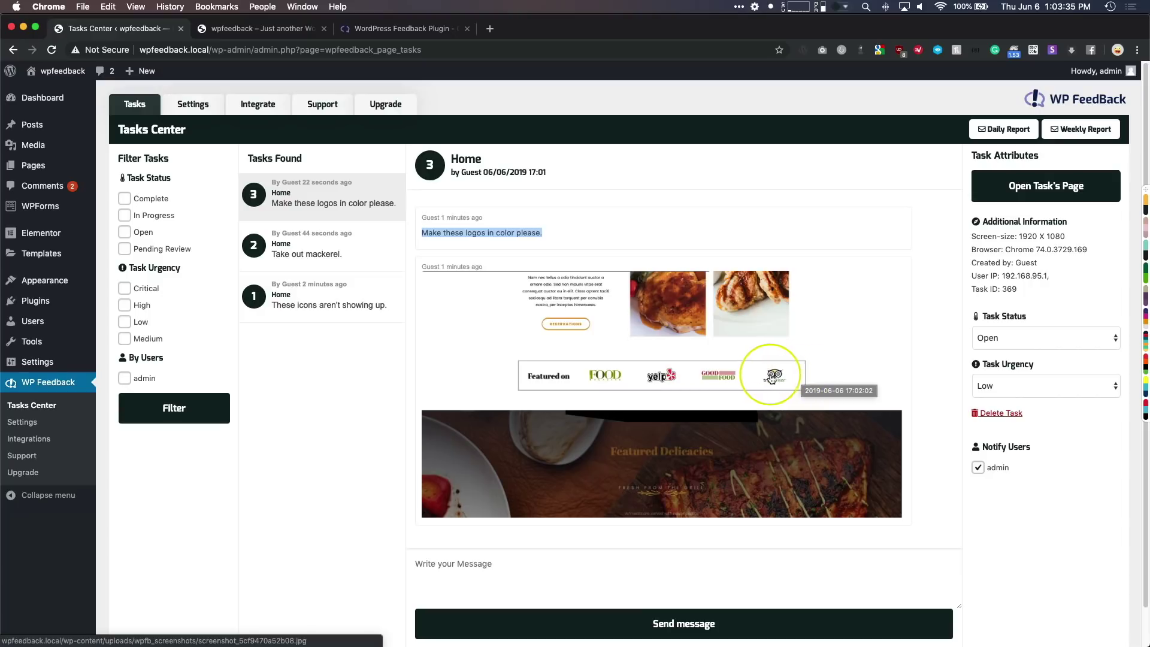
click(624, 378)
click(323, 30)
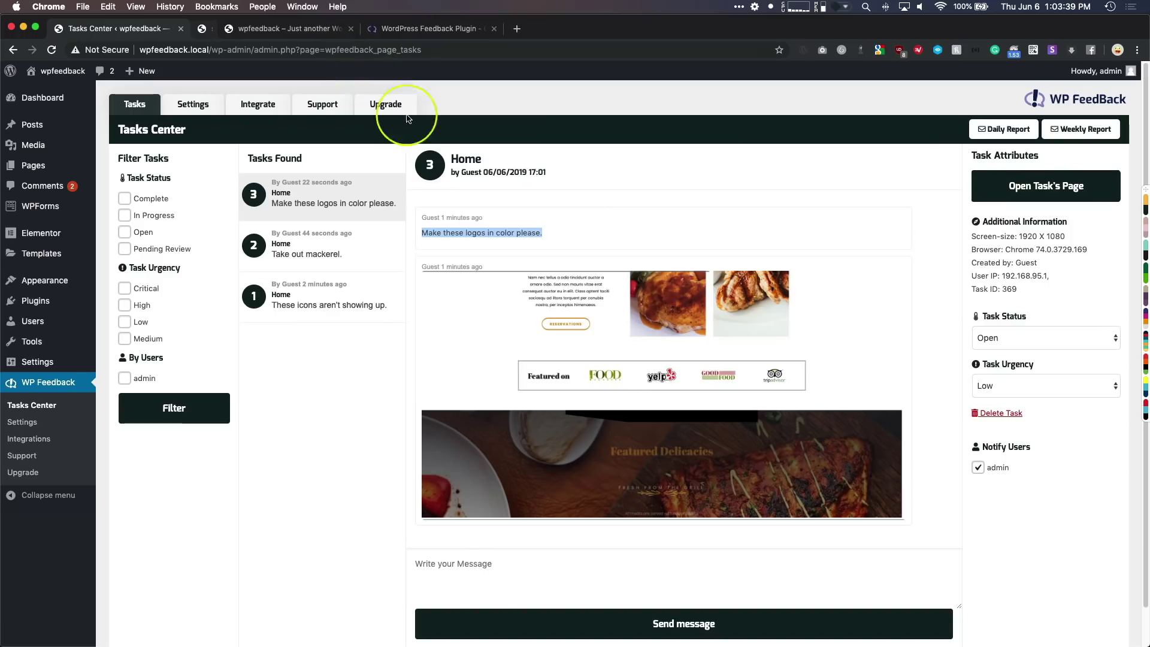
click(683, 222)
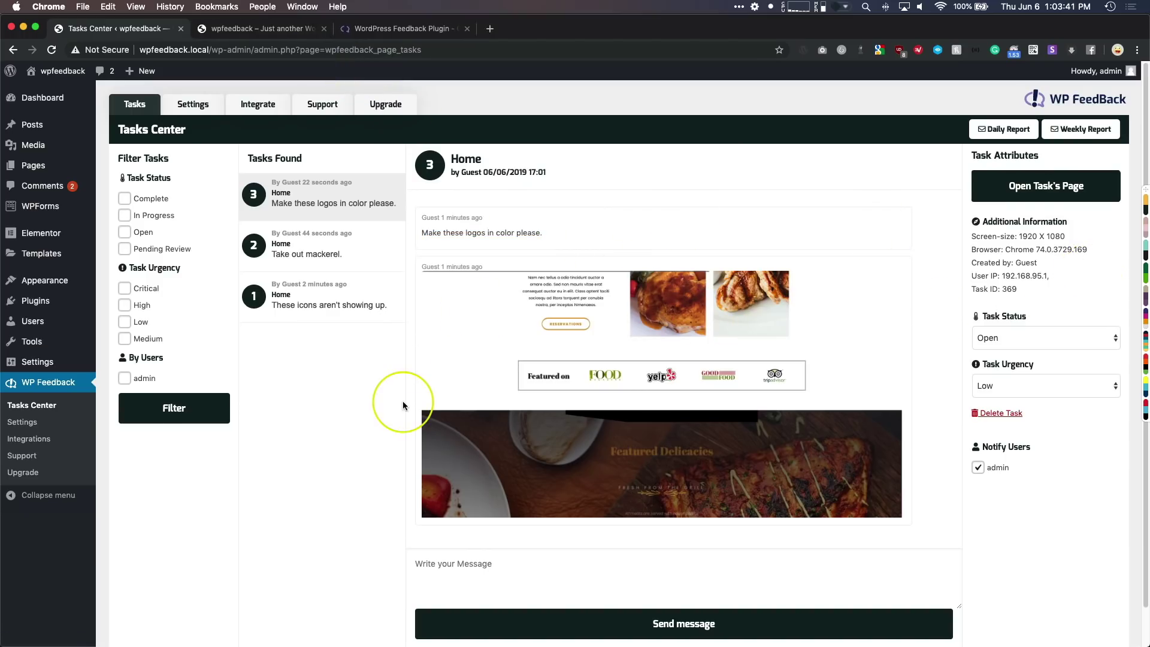
Set the status of the "These icons aren't showing up." task to Complete
click(340, 285)
right_click(328, 298)
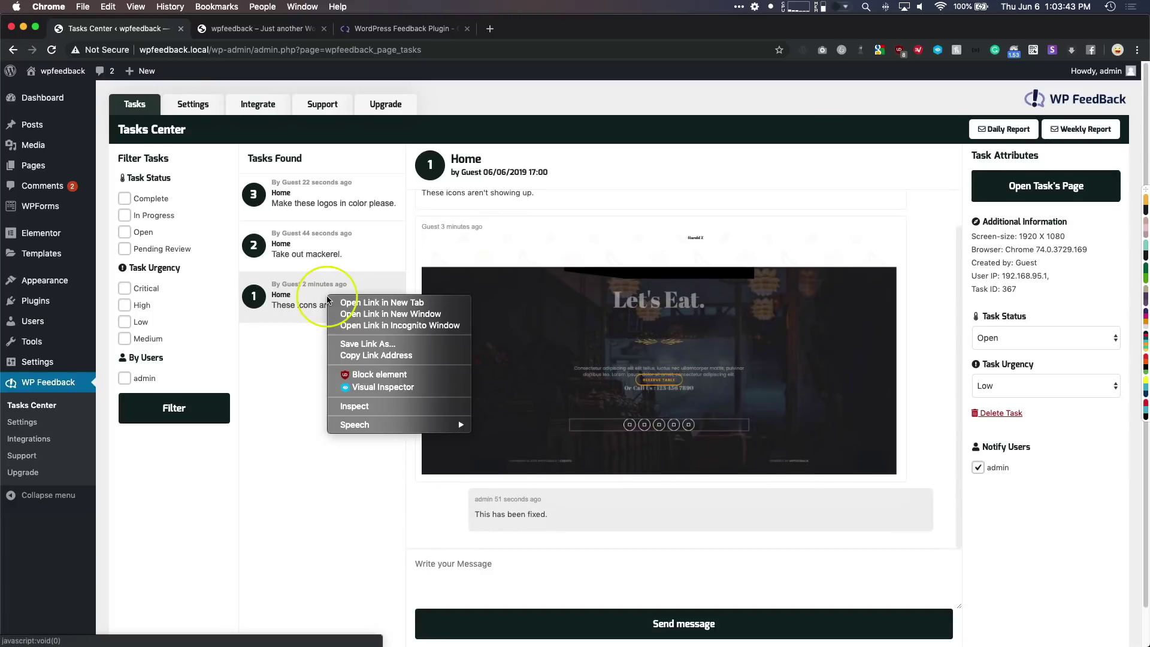
click(275, 318)
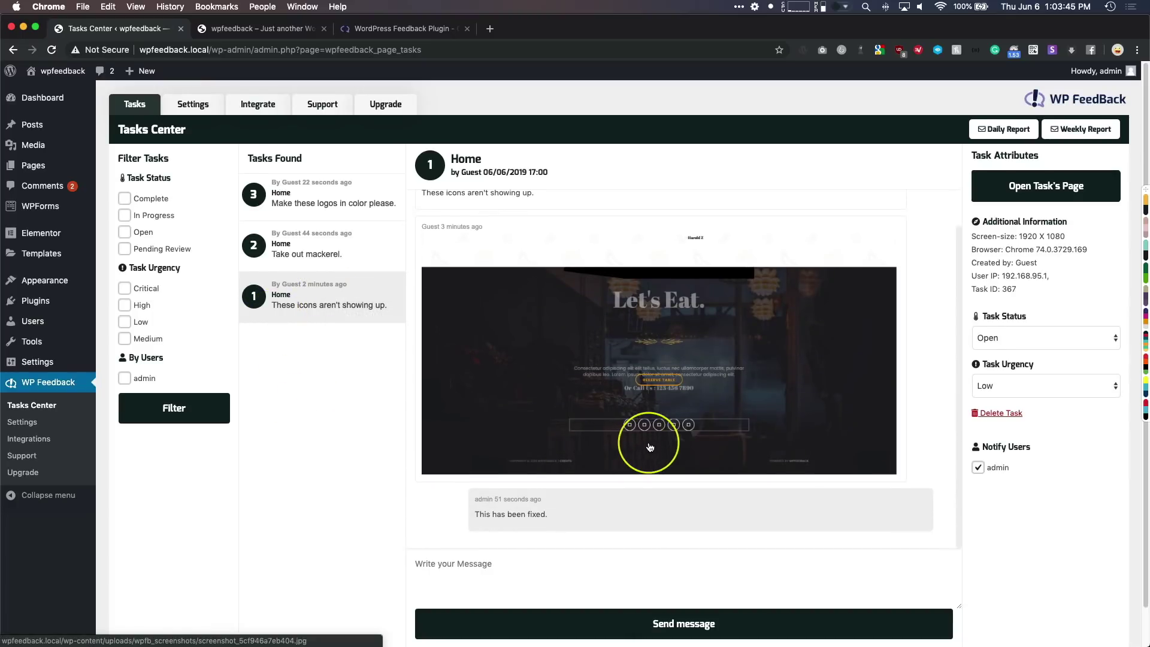
scroll(650, 447, down, 2)
click(1007, 299)
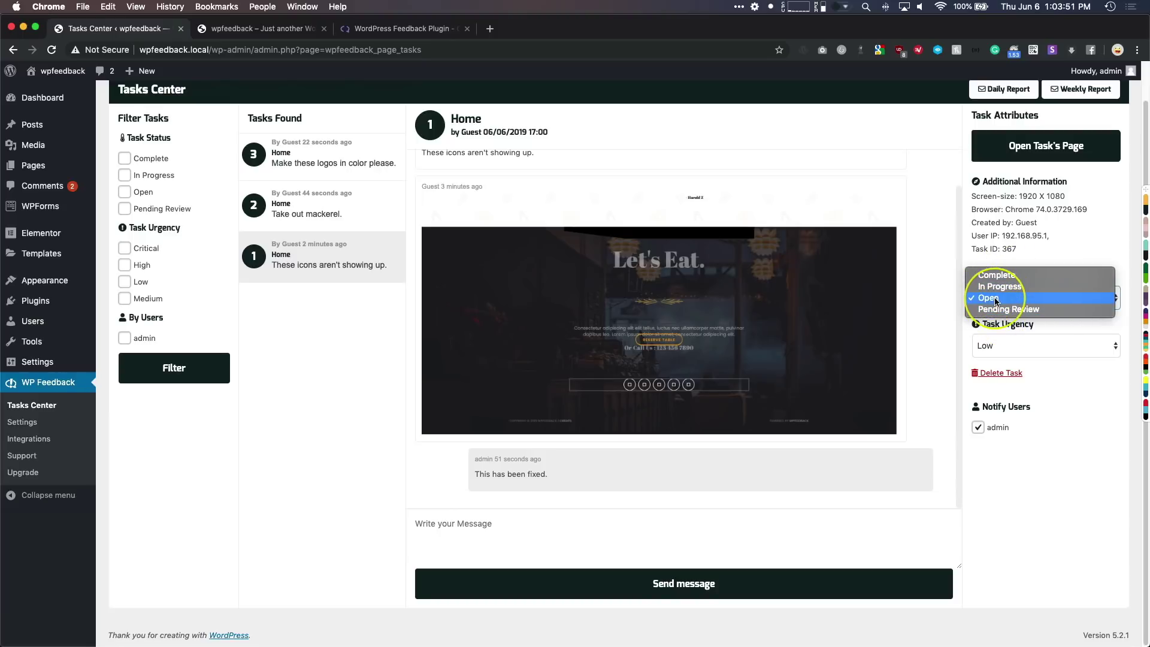
click(1003, 277)
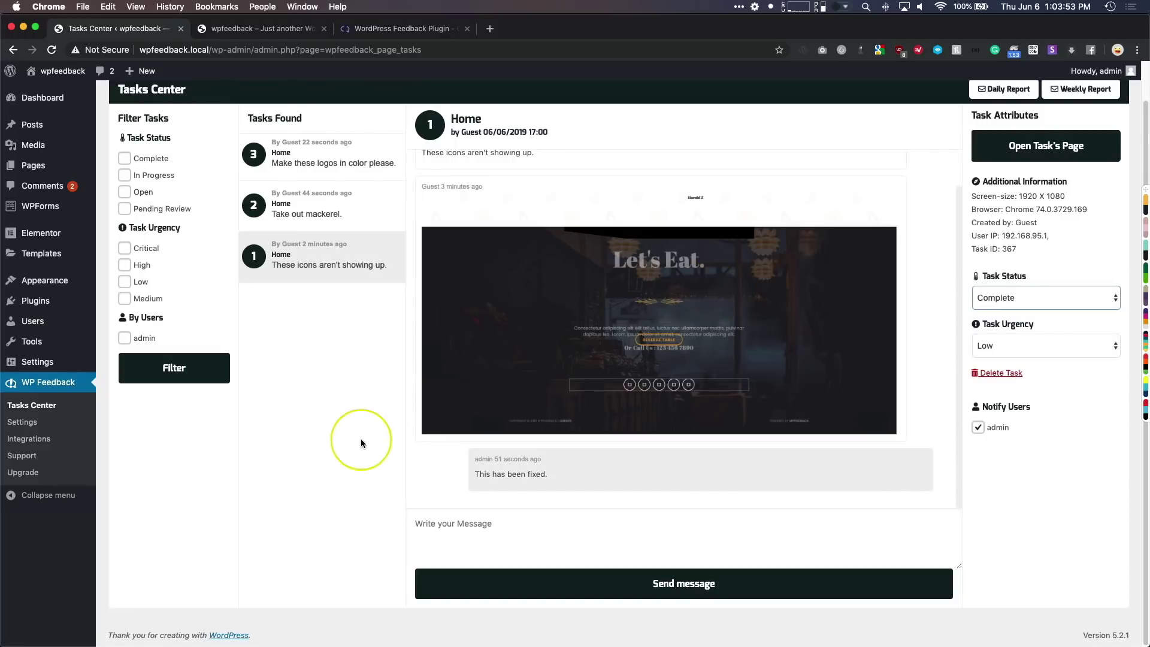
scroll(1122, 365, up, 2)
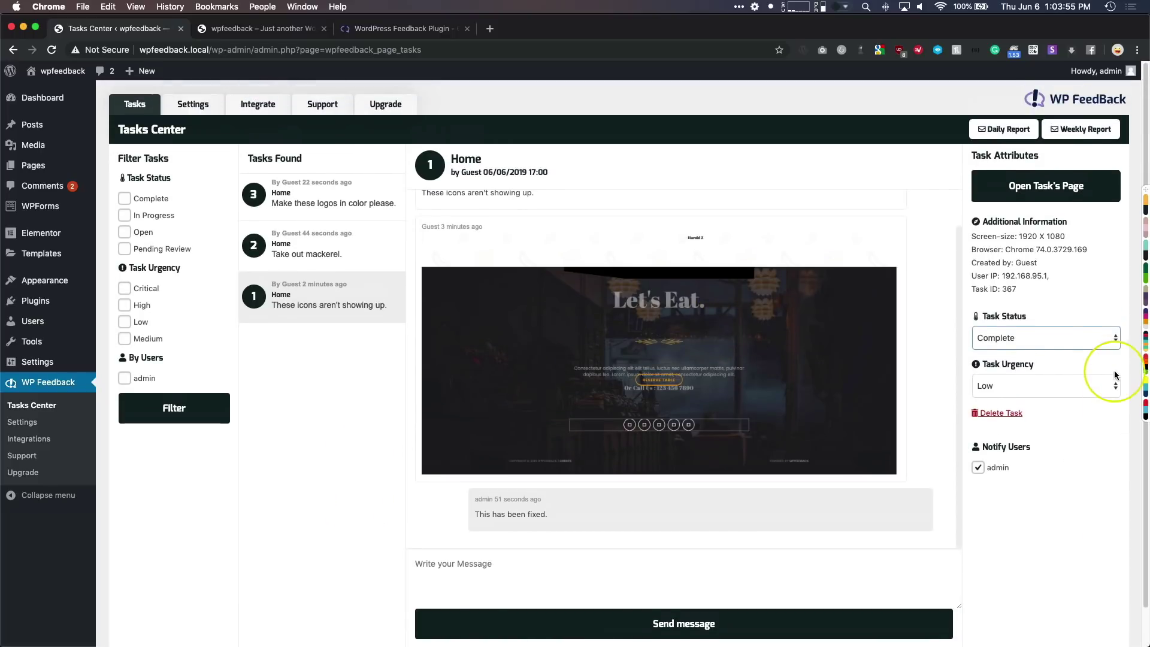
Set the status of the "Take out mackerel." and "Make these logos in color please." tasks to Complete
click(317, 258)
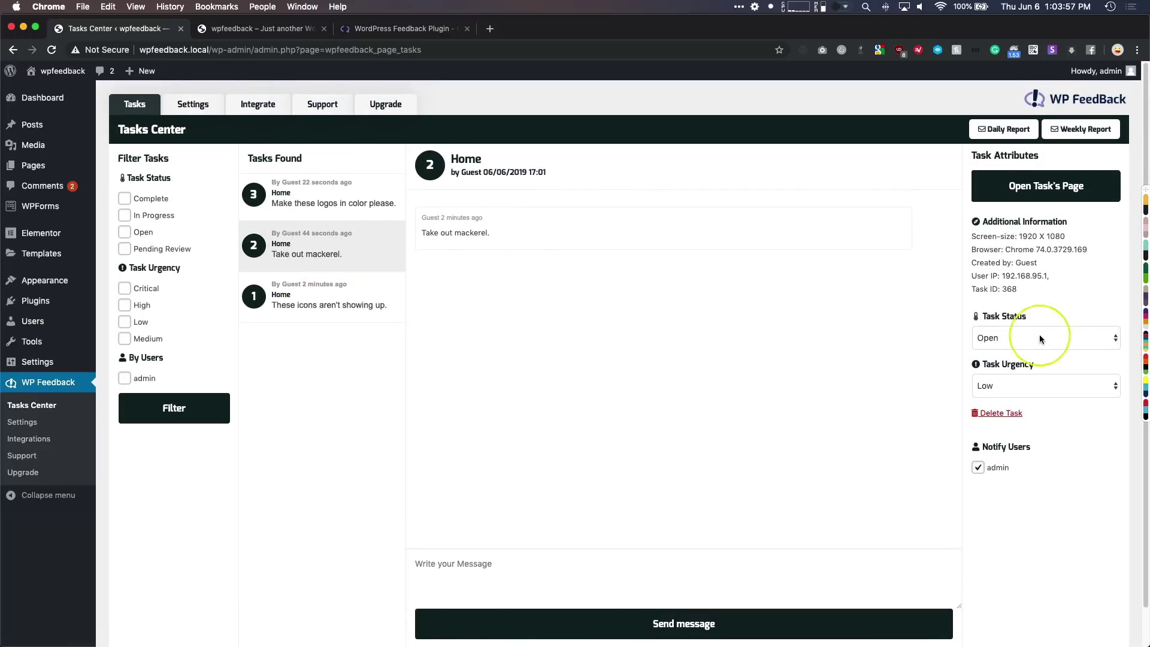
click(982, 337)
click(1008, 321)
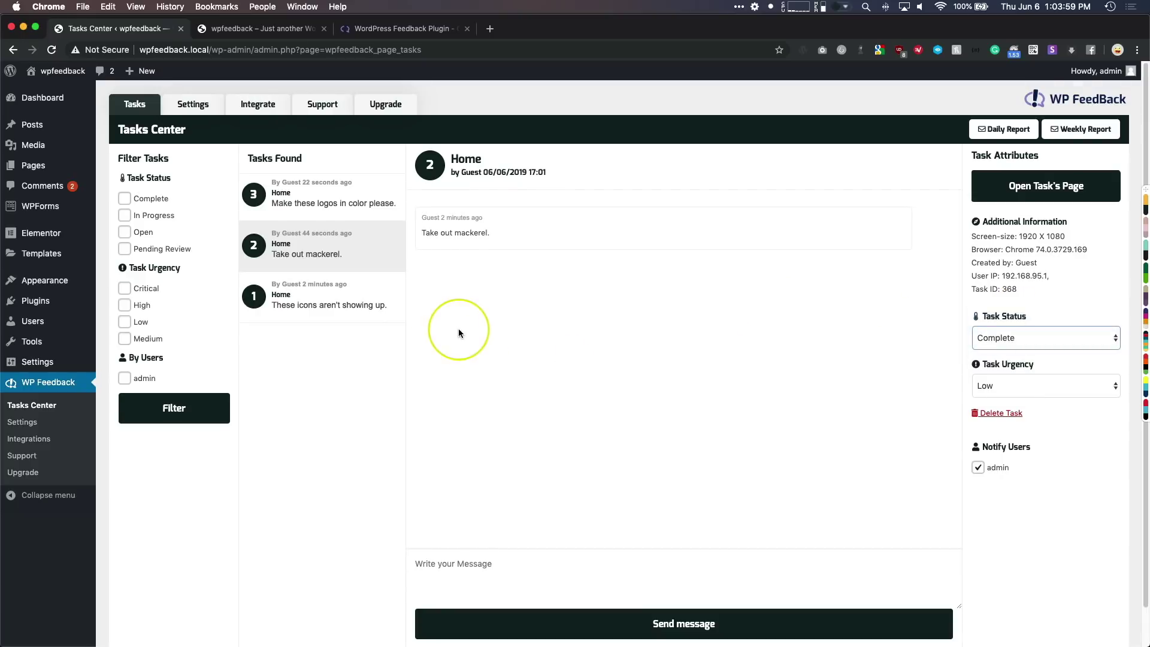
click(310, 204)
click(1031, 340)
click(1025, 316)
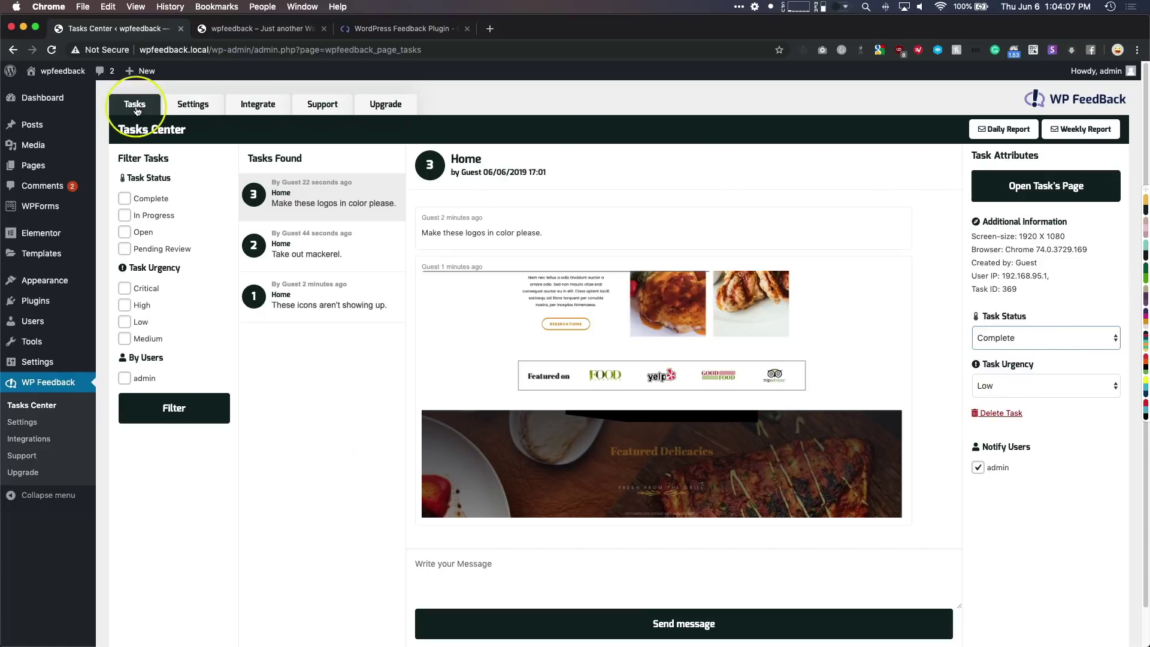
click(24, 421)
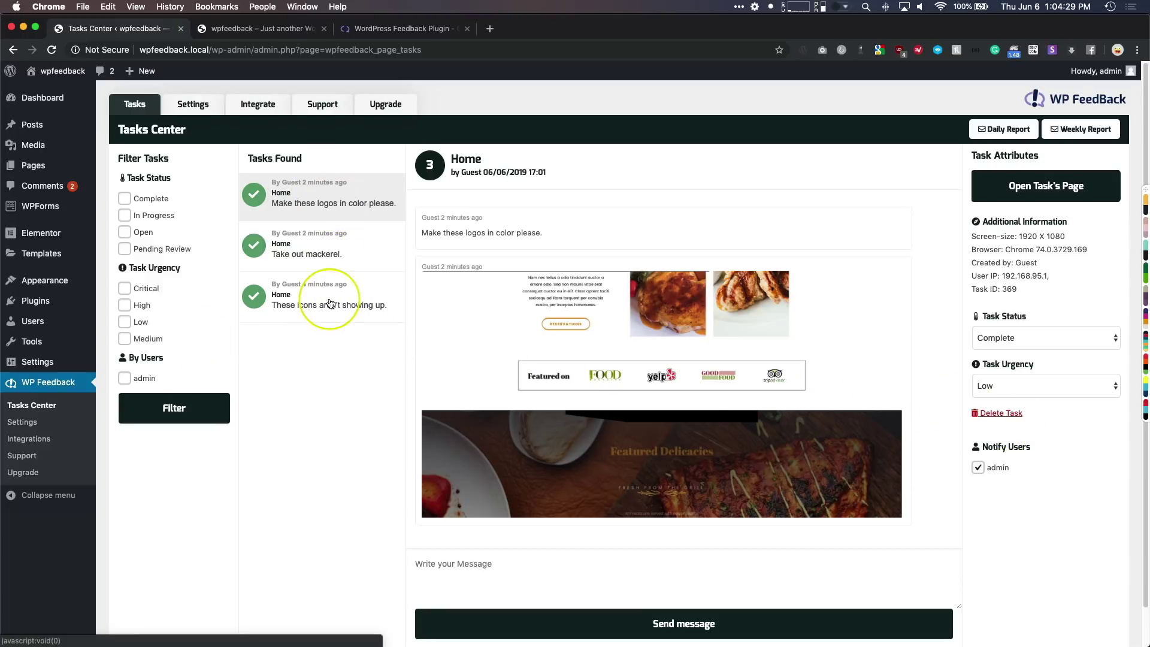
Visit the site's home page, close the leftover task page and check the whole page for remaining comment markers
mouse_move(60, 76)
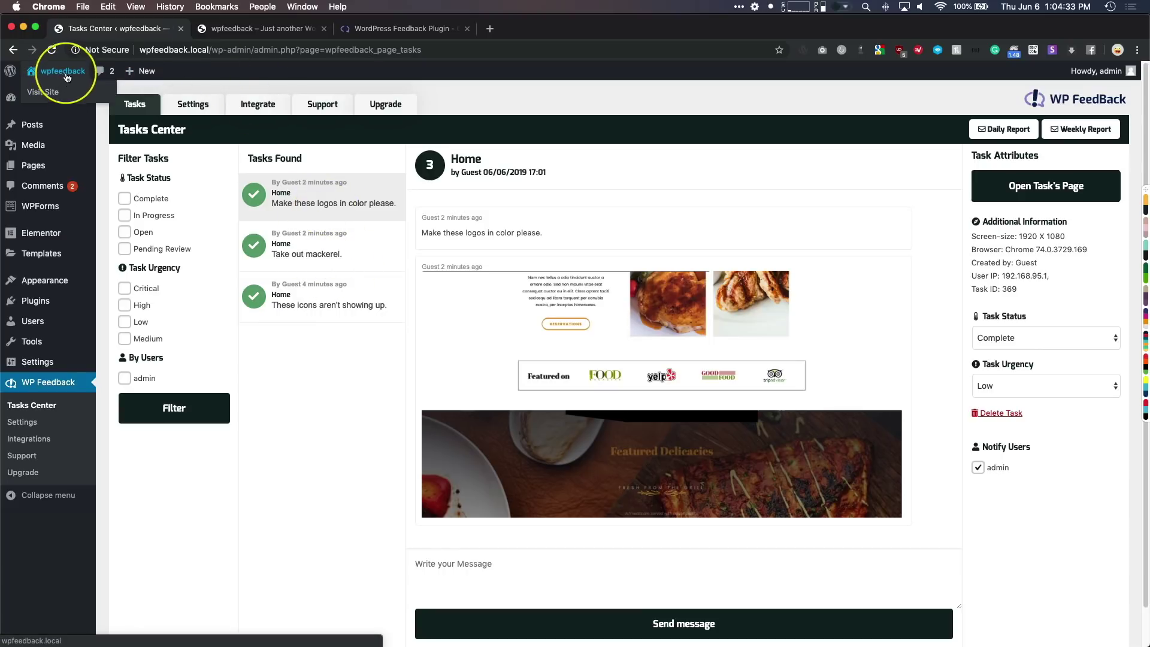
click(66, 76)
click(324, 28)
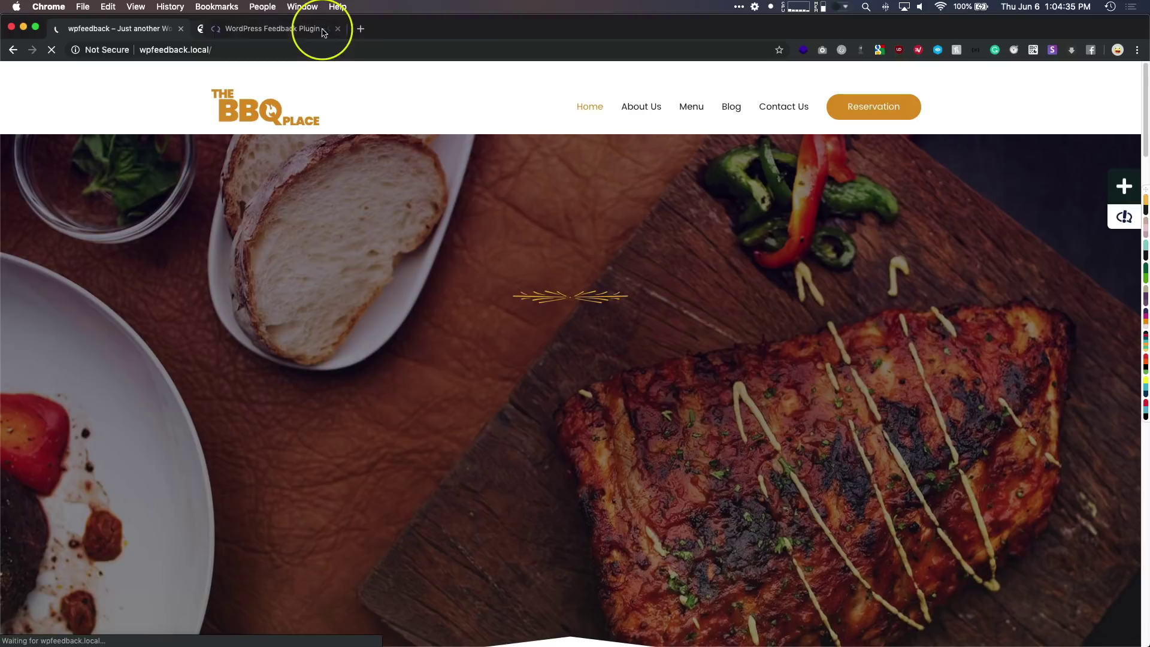
scroll(157, 315, down, 10)
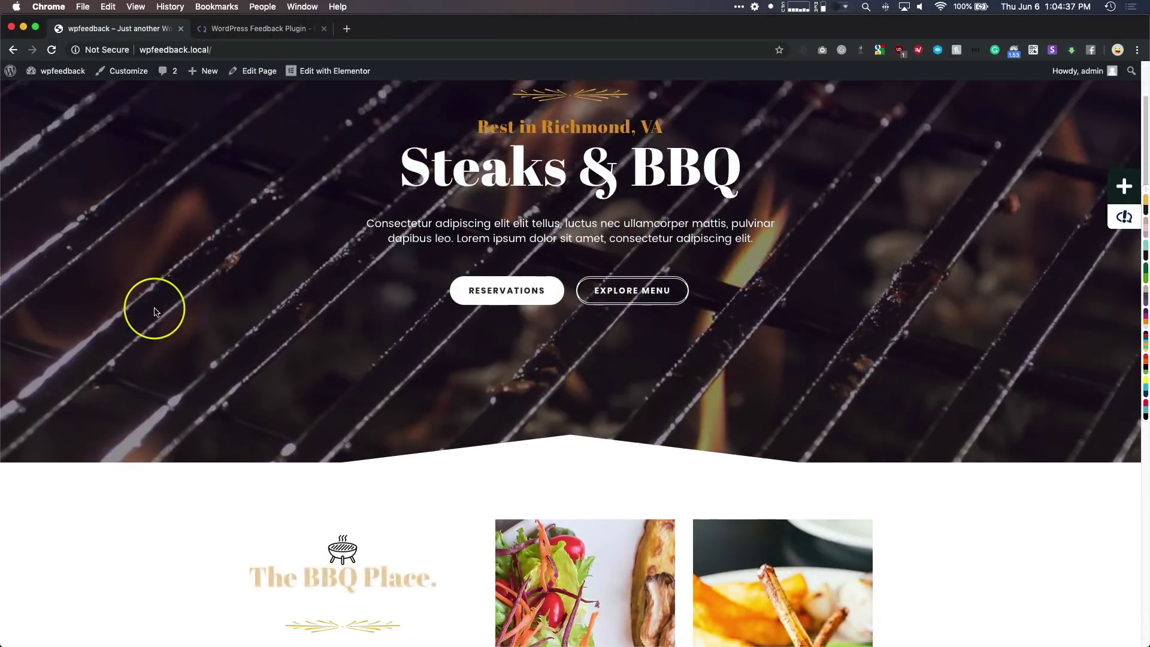
scroll(154, 311, down, 15)
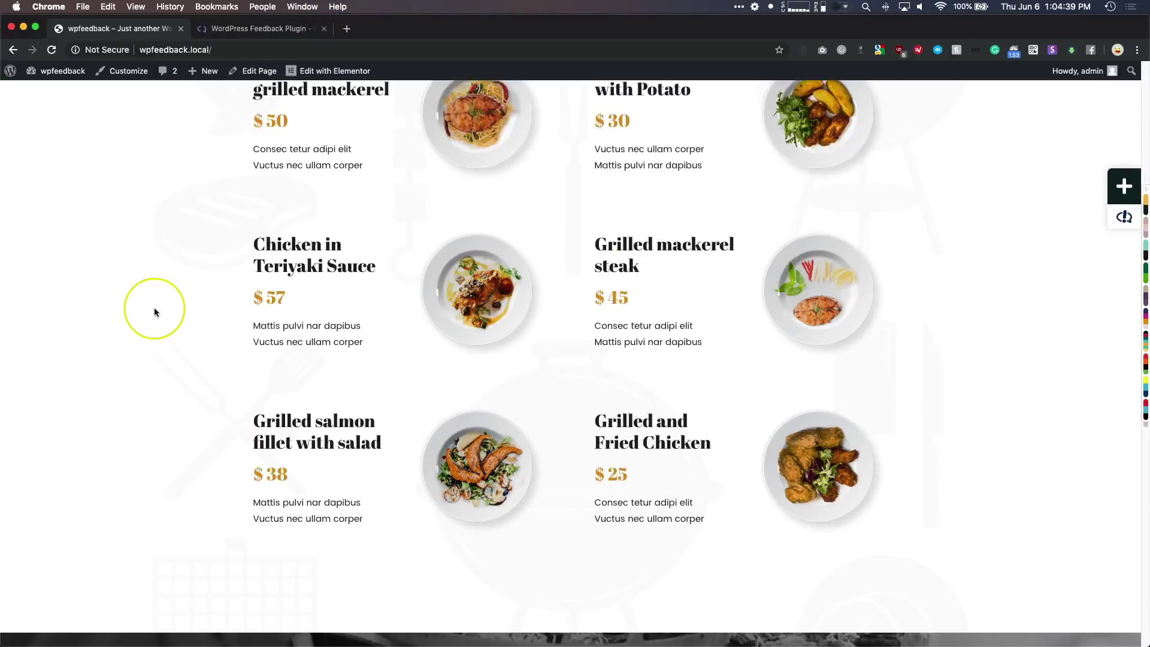
scroll(154, 312, down, 15)
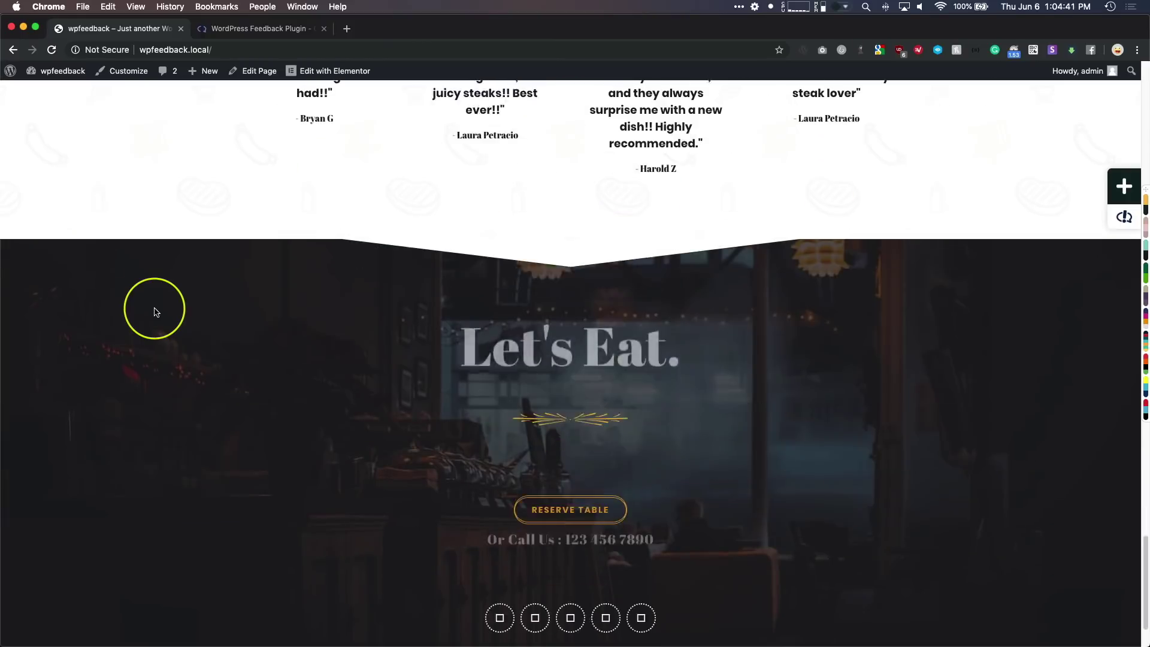
scroll(154, 311, up, 20)
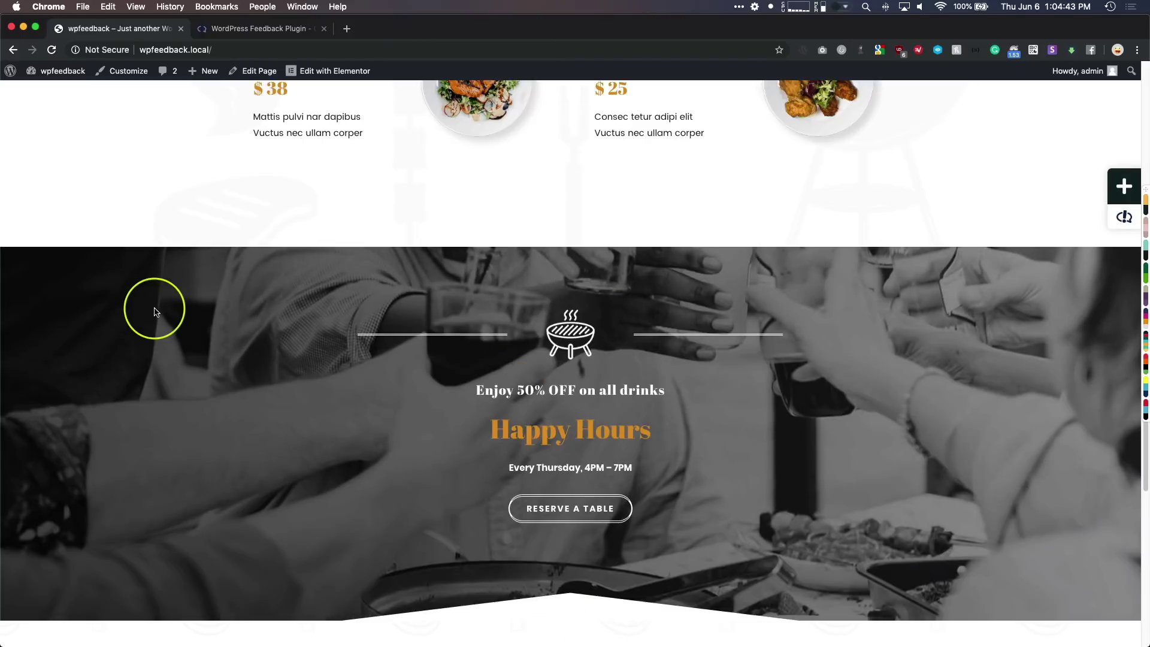
scroll(154, 312, up, 15)
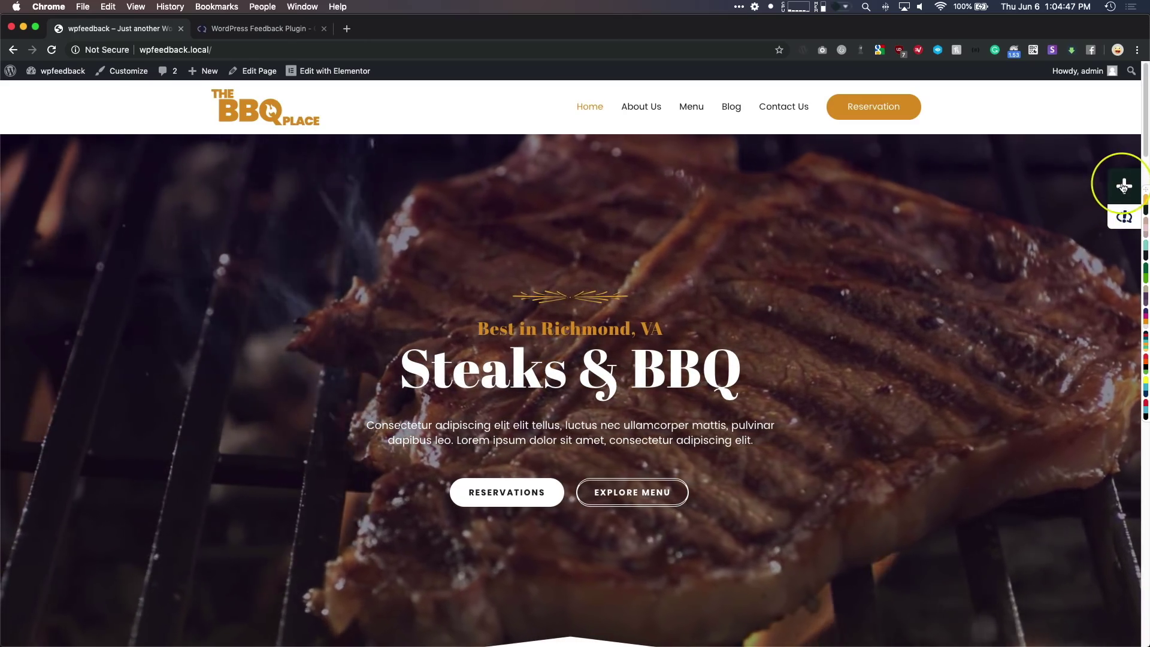
Leave the comment "Make this bigger" on the BBQ Place logo in the page header and close its comment box
click(1123, 186)
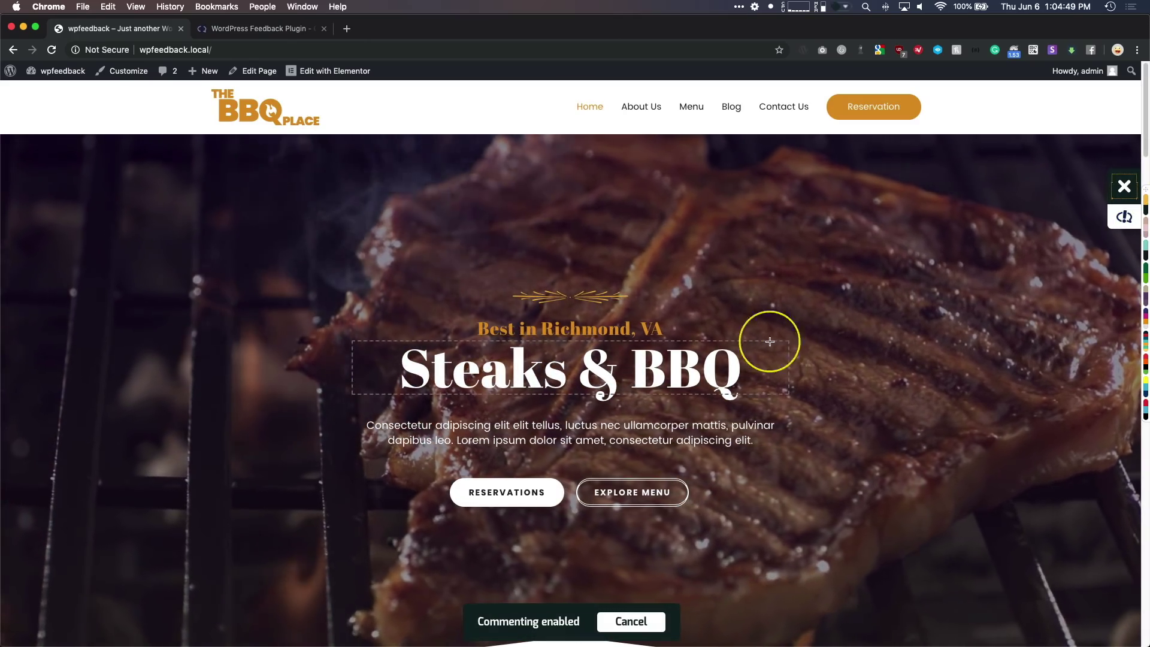
click(293, 96)
click(254, 146)
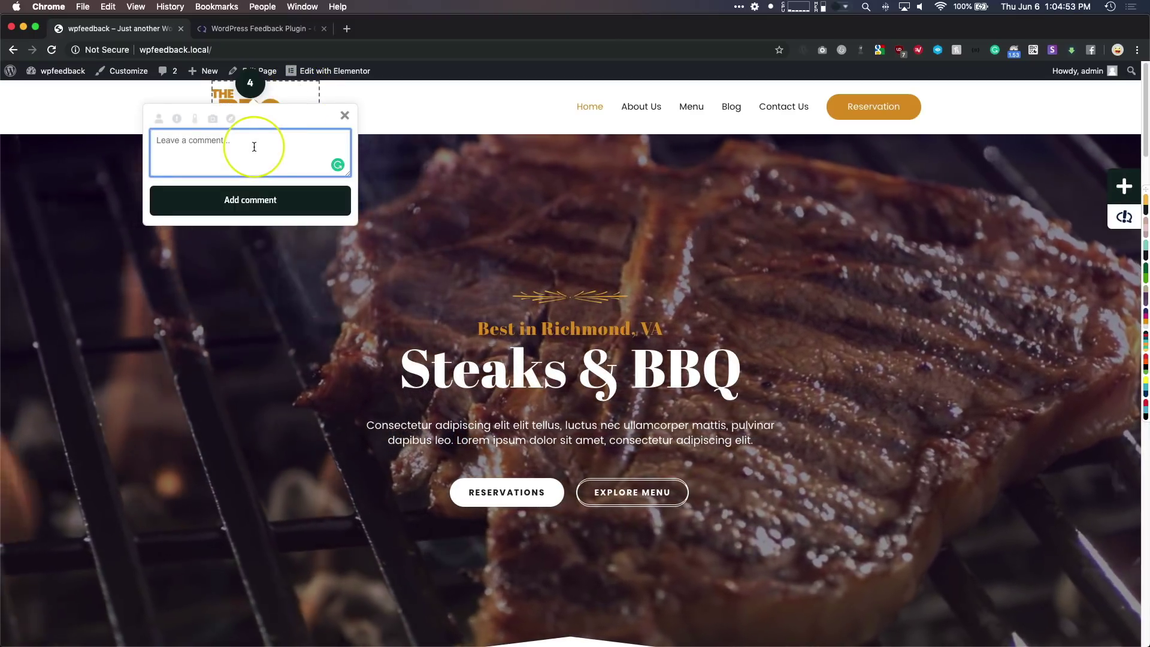
text(Make this bigger)
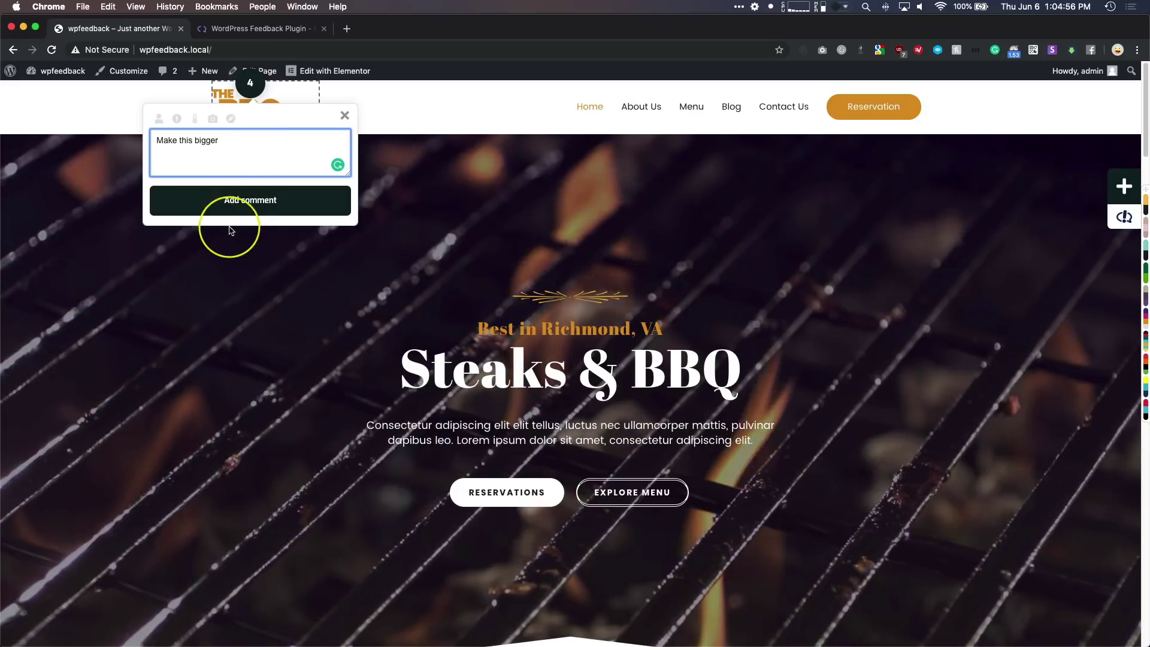
click(231, 203)
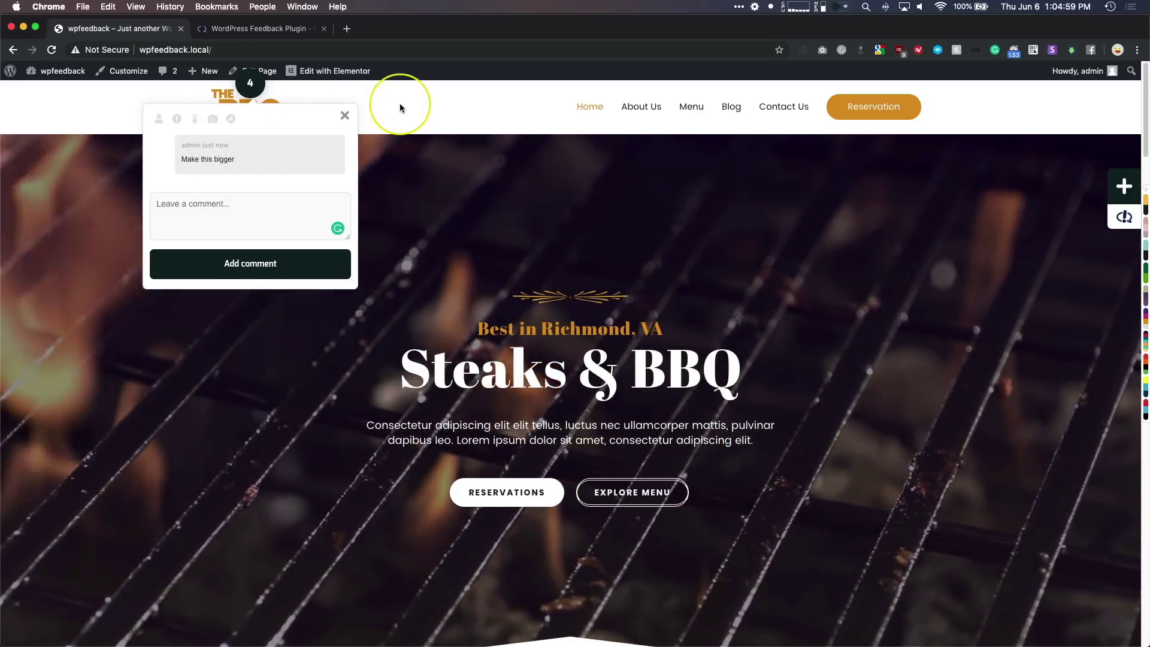
click(344, 115)
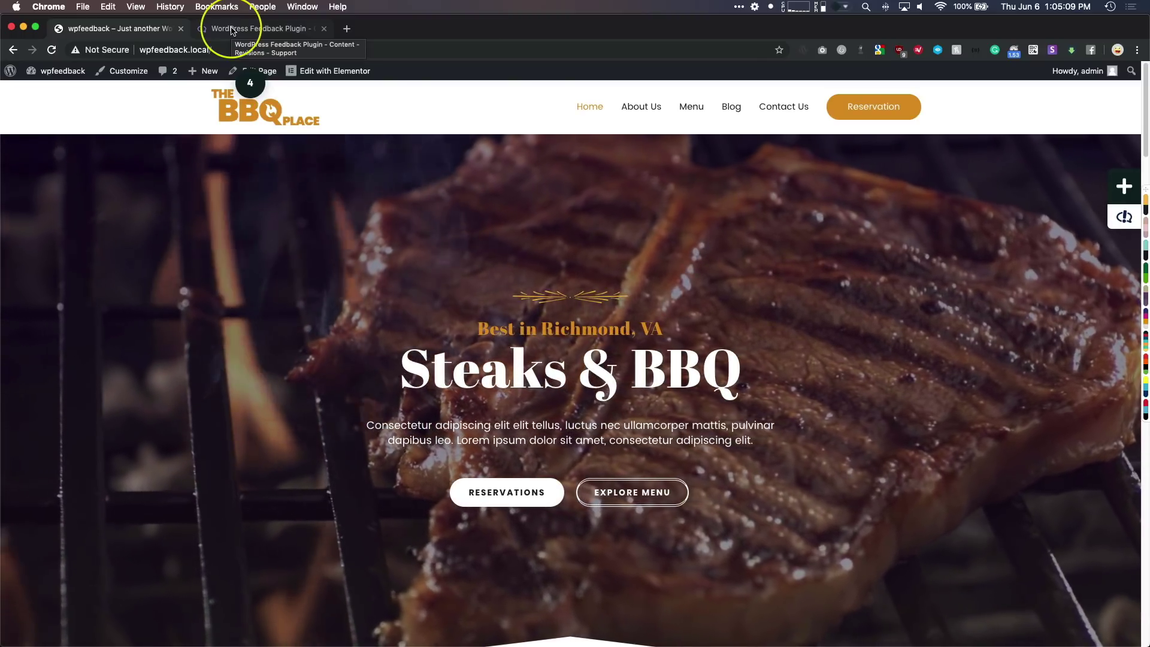
Leave the comment "Make this bigger" on the "Steaks & BBQ" heading and close its comment box
click(1124, 186)
click(555, 353)
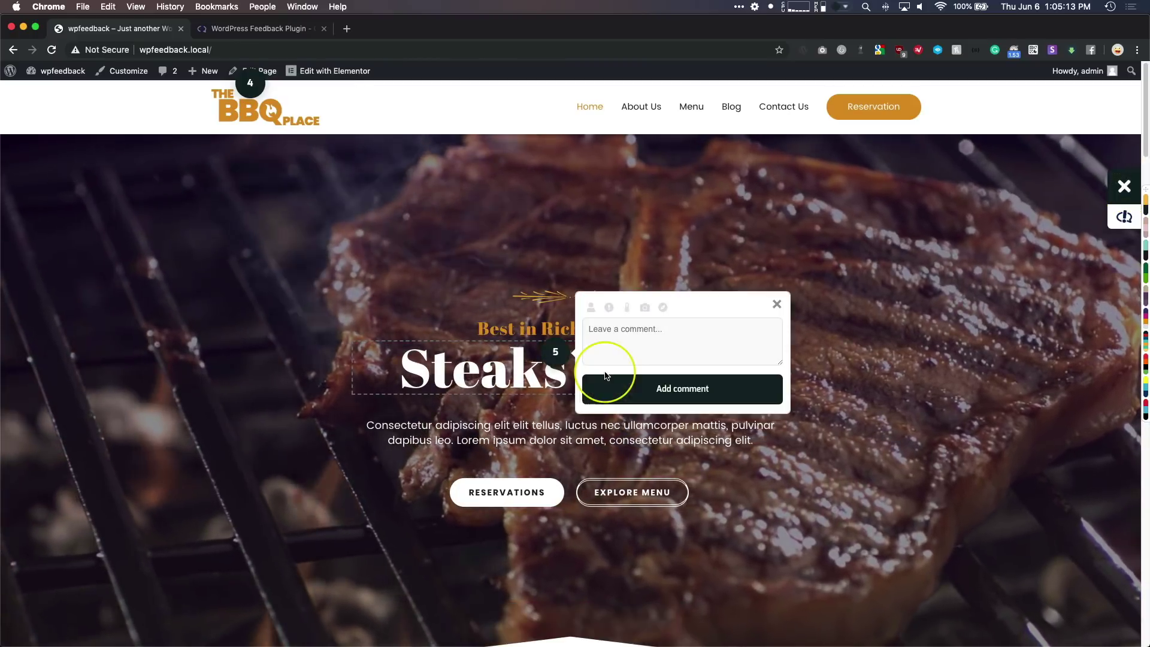
text(Make)
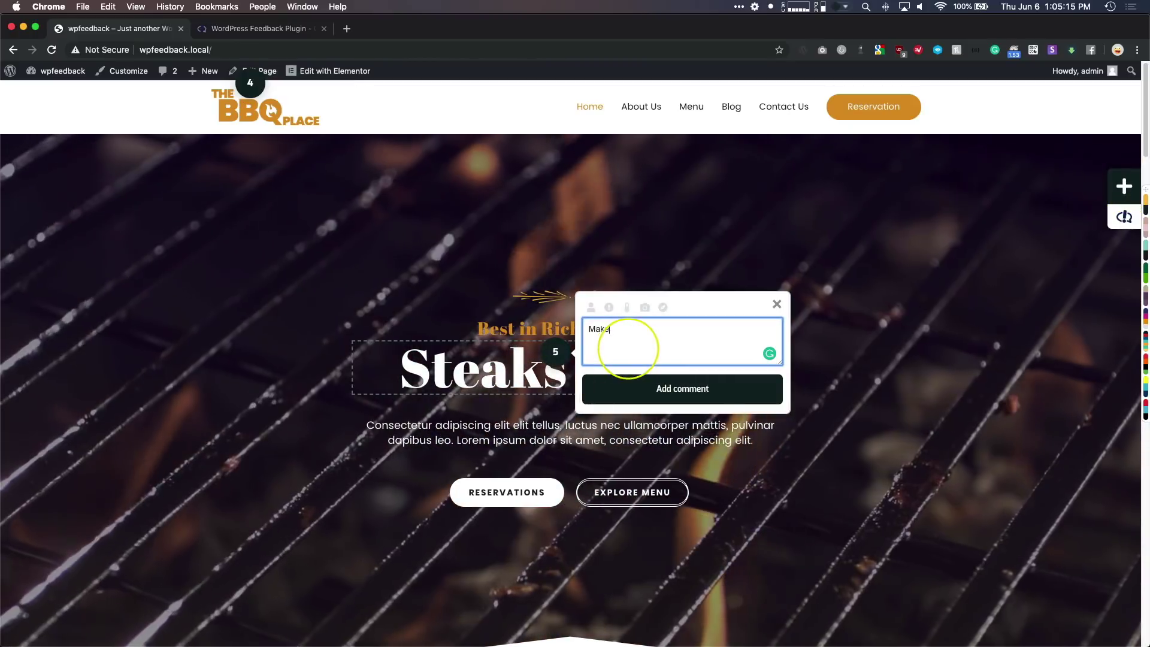
text( this bigger)
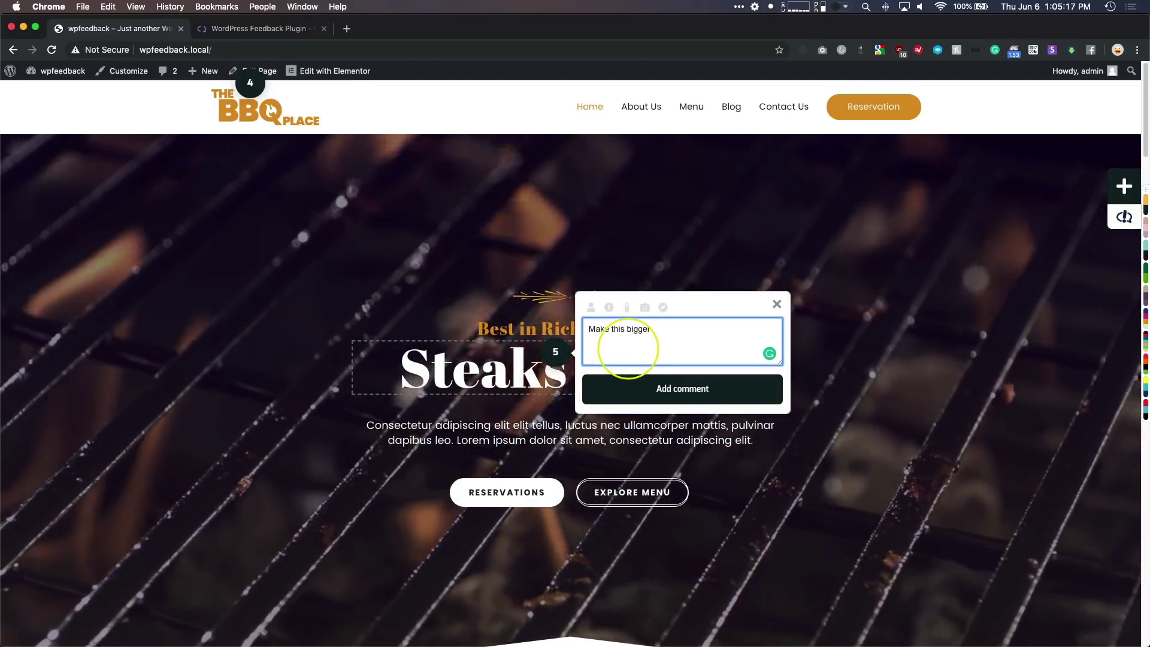
click(620, 388)
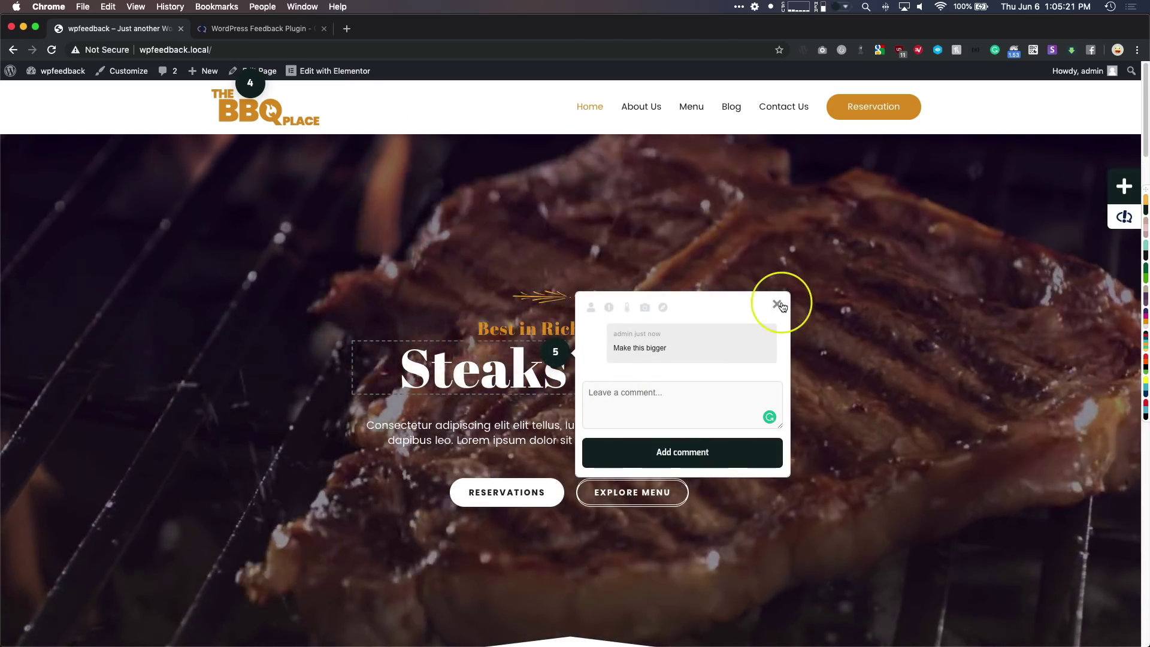
click(777, 304)
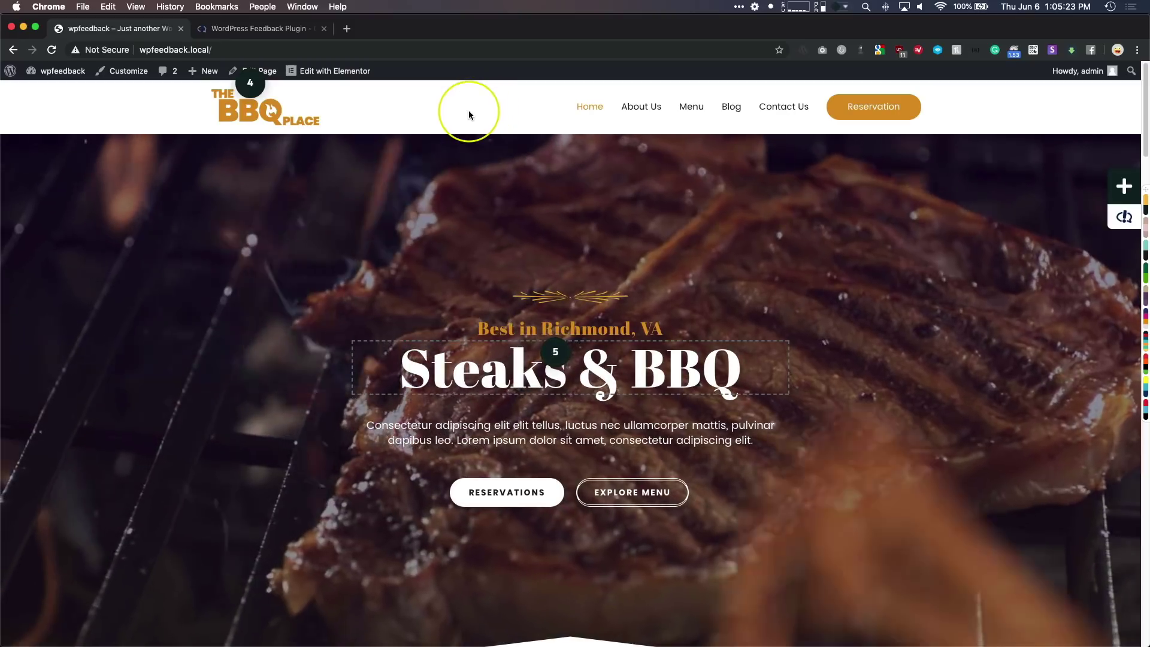